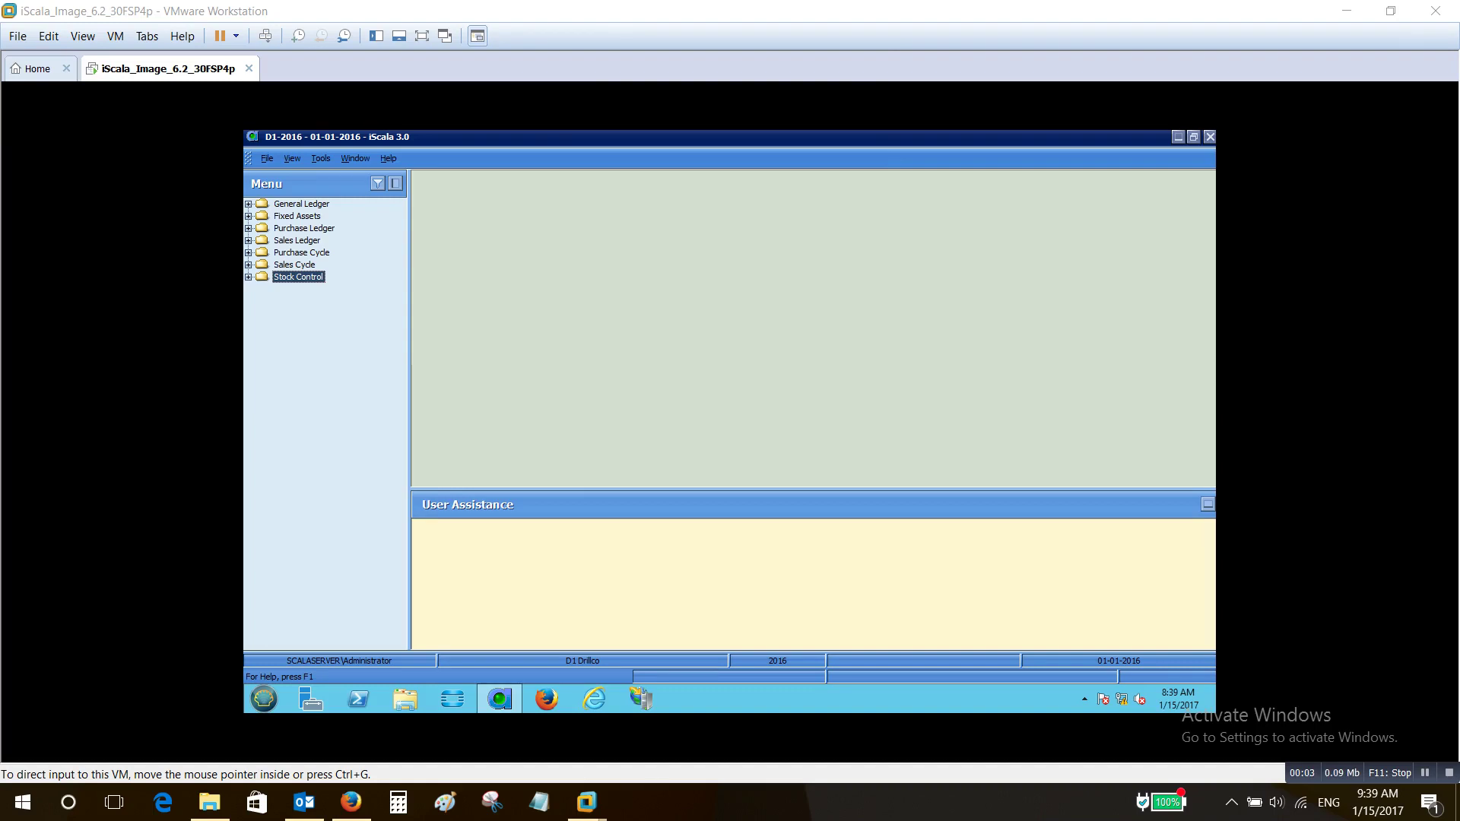
- Expand the Stock Control folder and go through its entries from Enter/Adjust Stock Items to Stocktaking Basis
{"action": "left_click", "coordinate": [248, 276]}
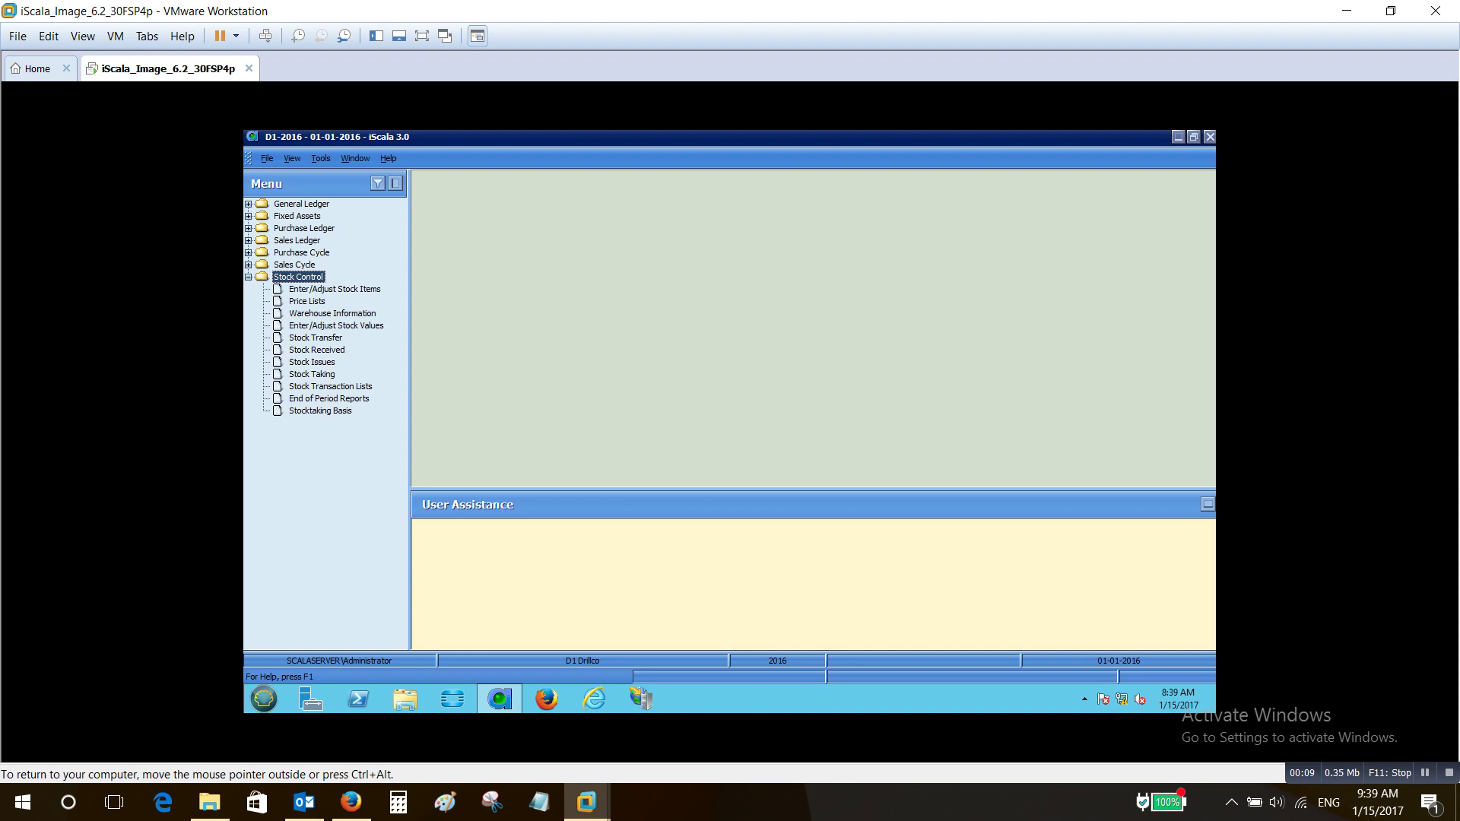
{"action": "key", "text": "Down"}
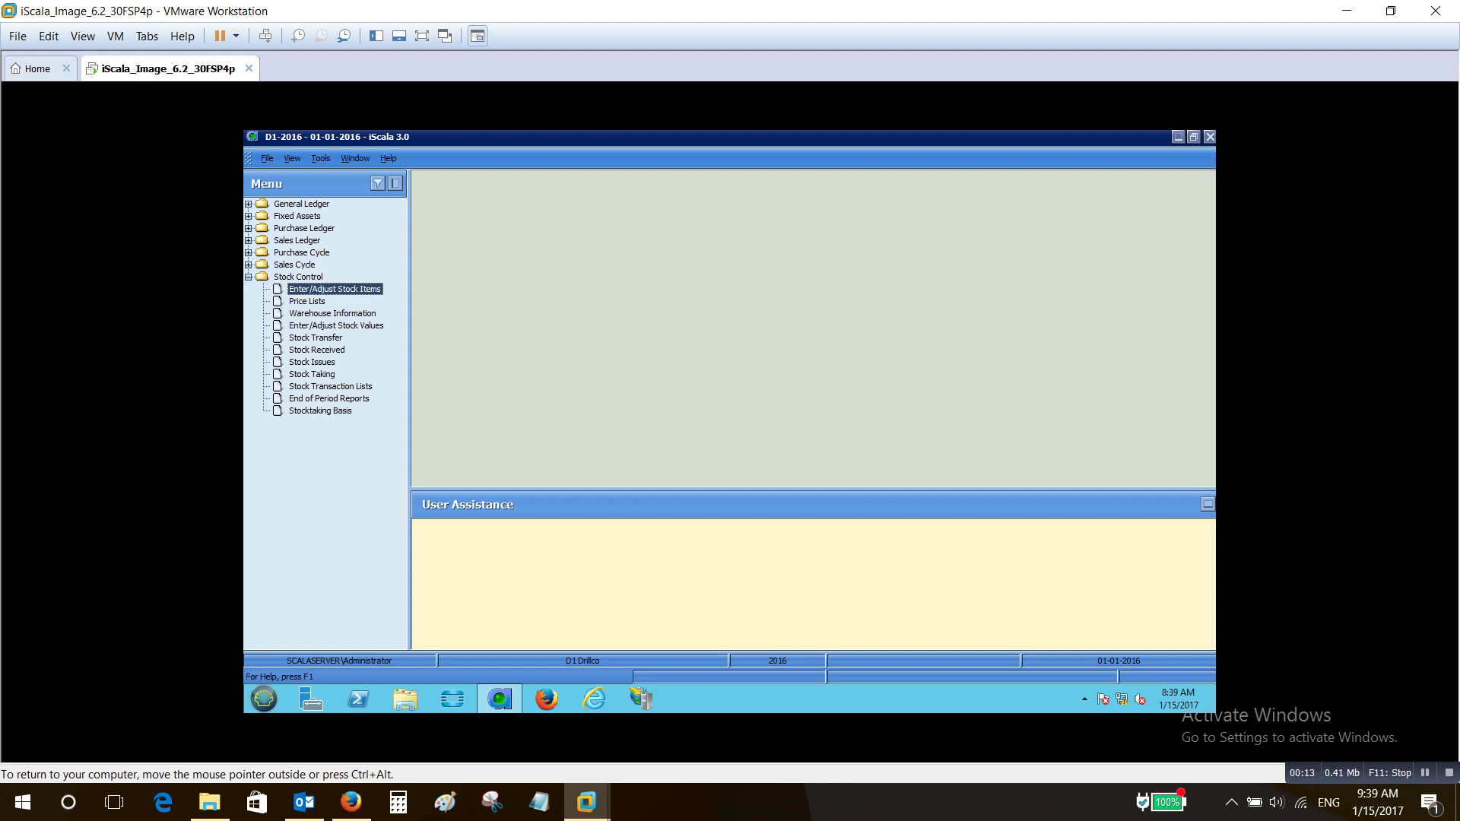
{"action": "key", "text": "Down"}
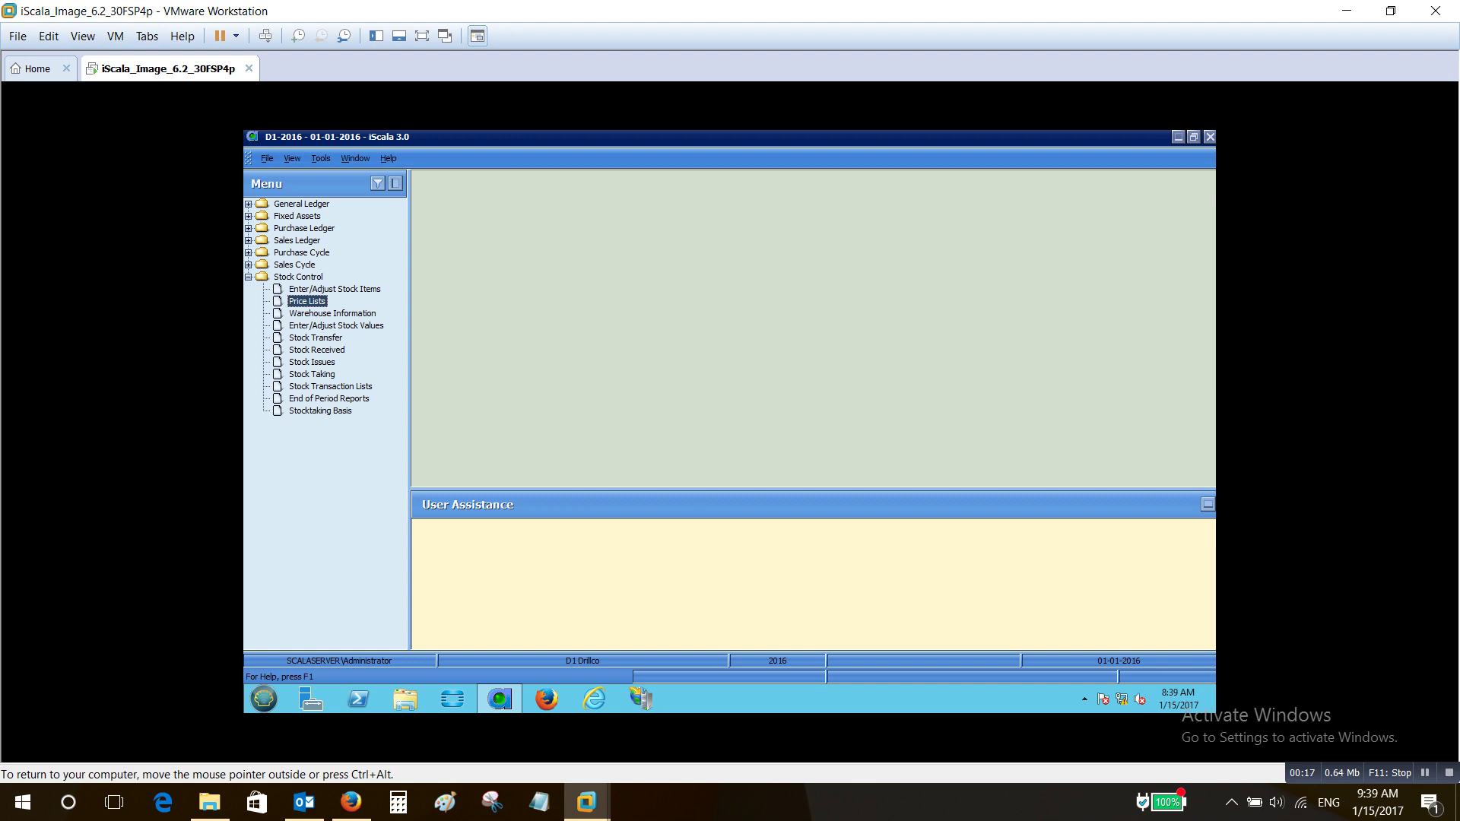
{"action": "key", "text": "Down"}
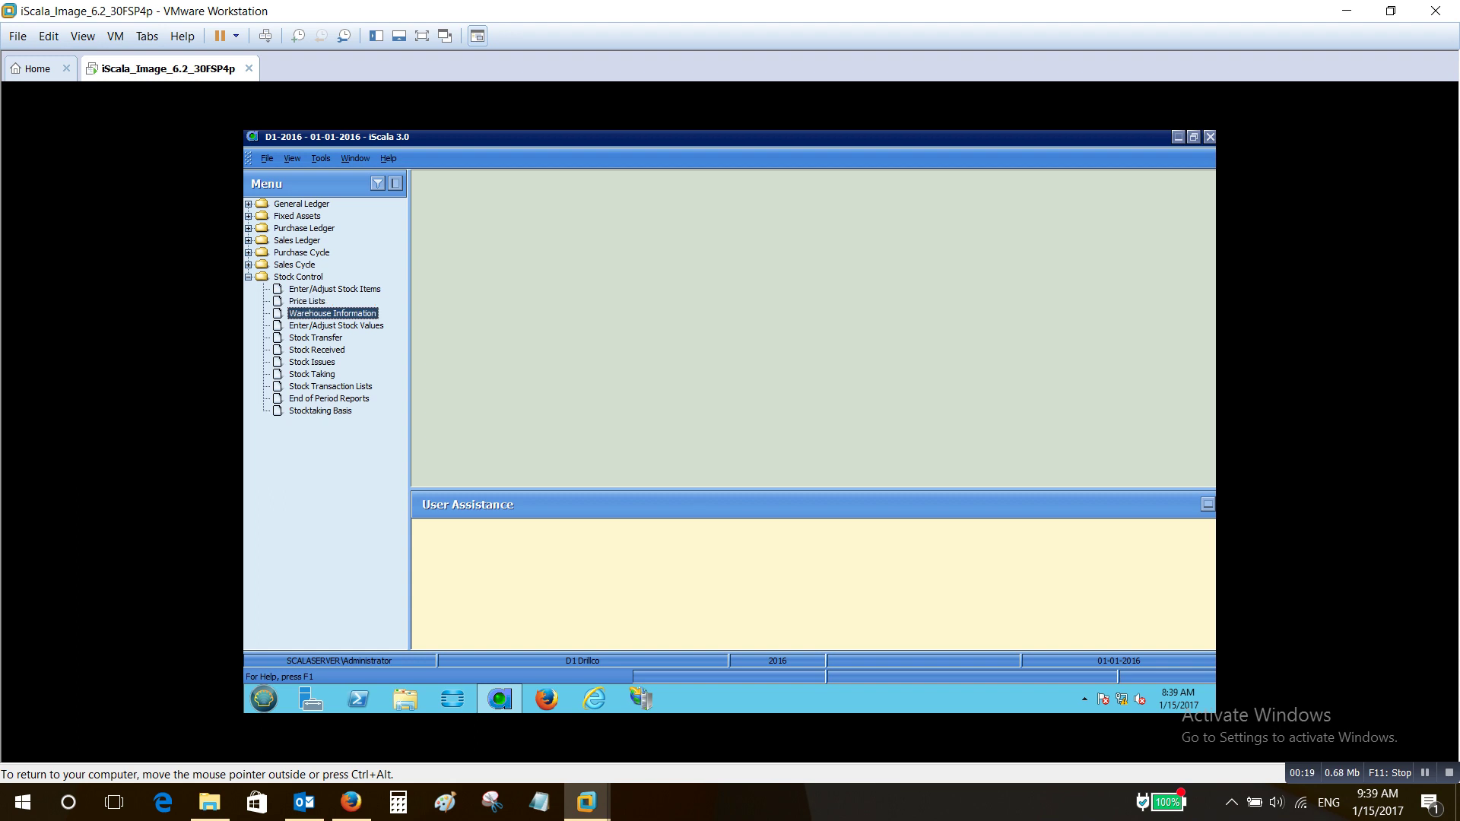
{"action": "key", "text": "Down"}
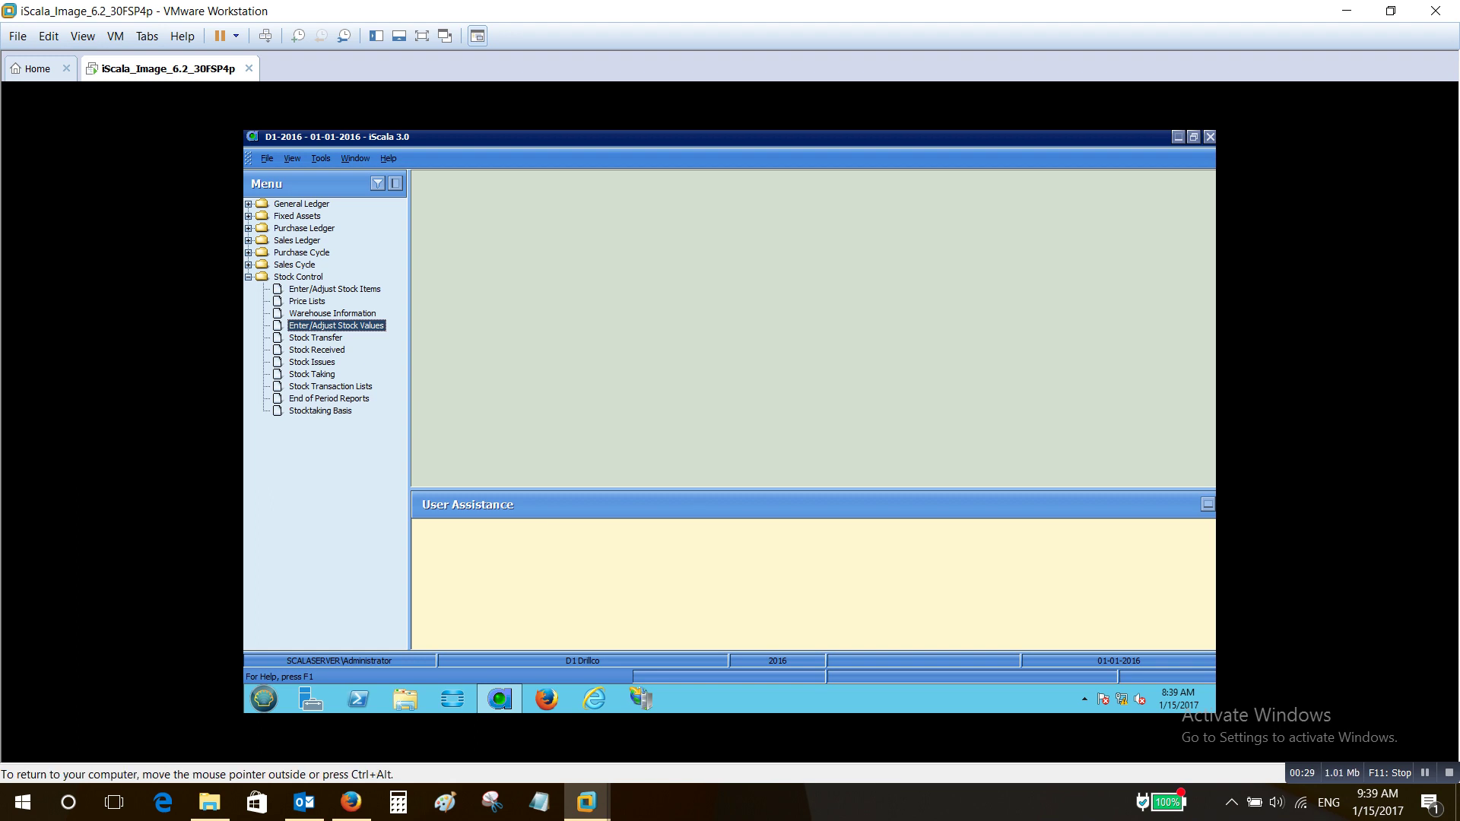
{"action": "left_click", "coordinate": [315, 338]}
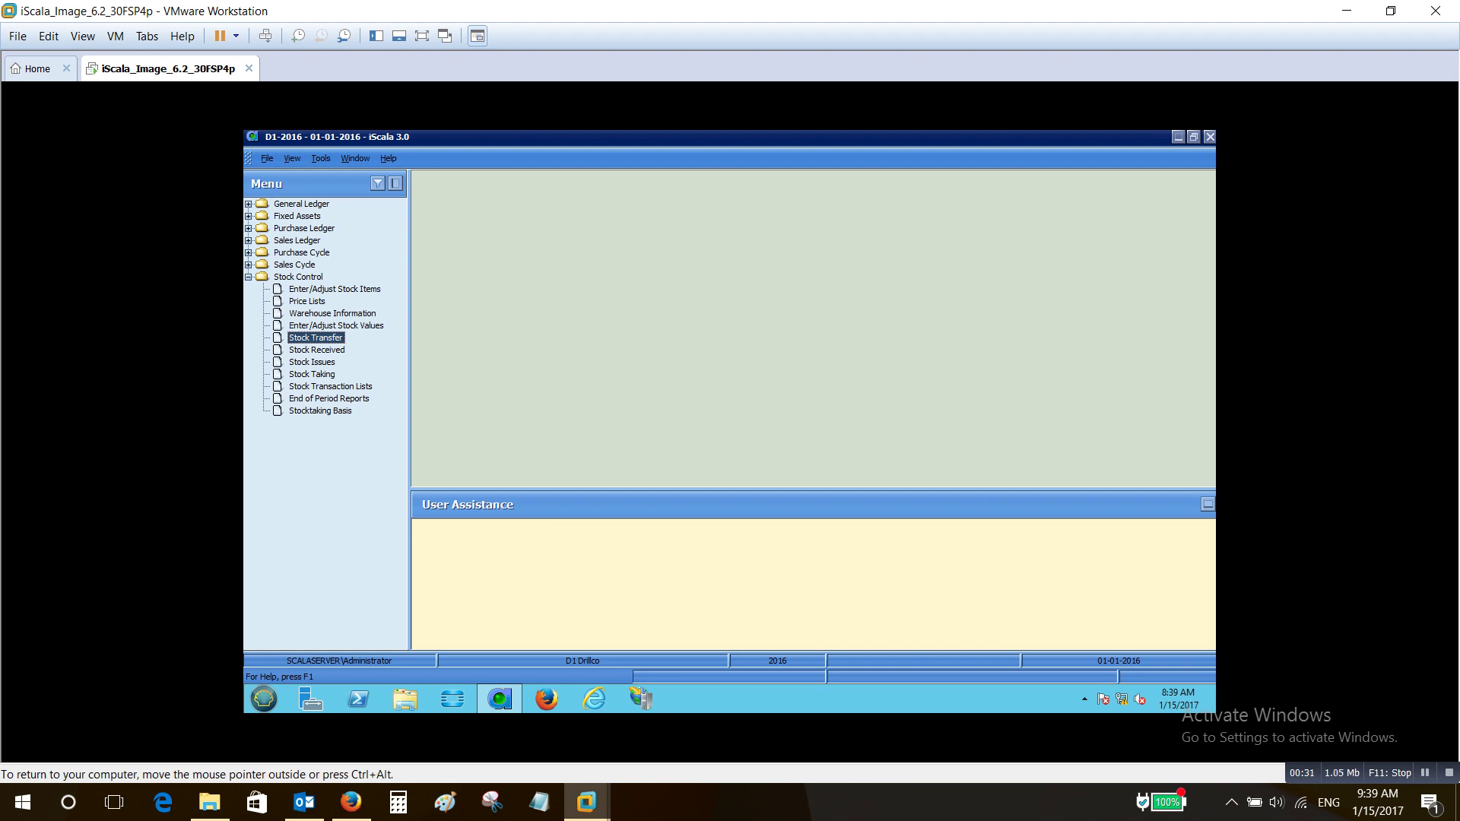
{"action": "left_click", "coordinate": [316, 350]}
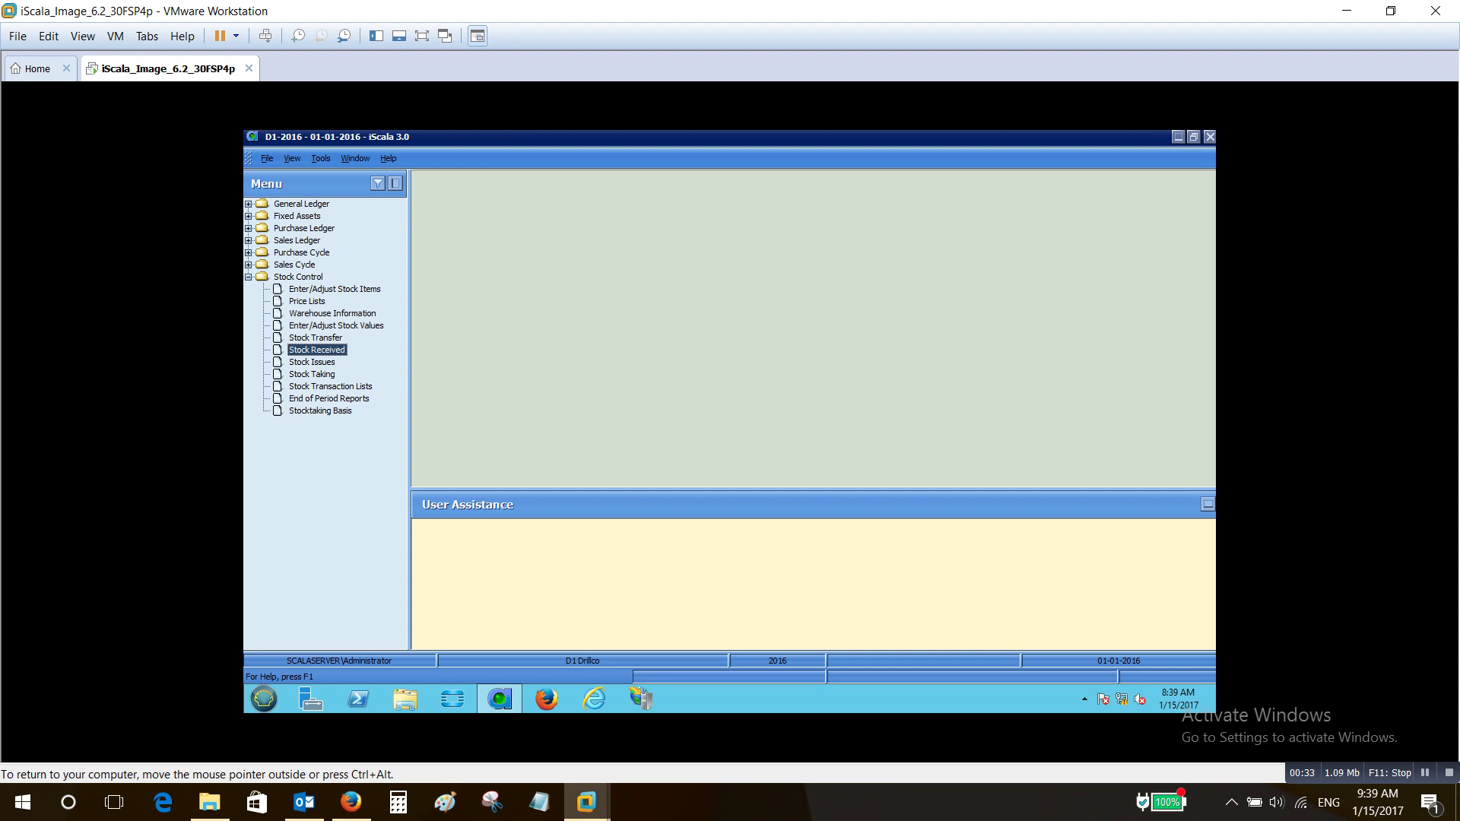
{"action": "left_click", "coordinate": [311, 362]}
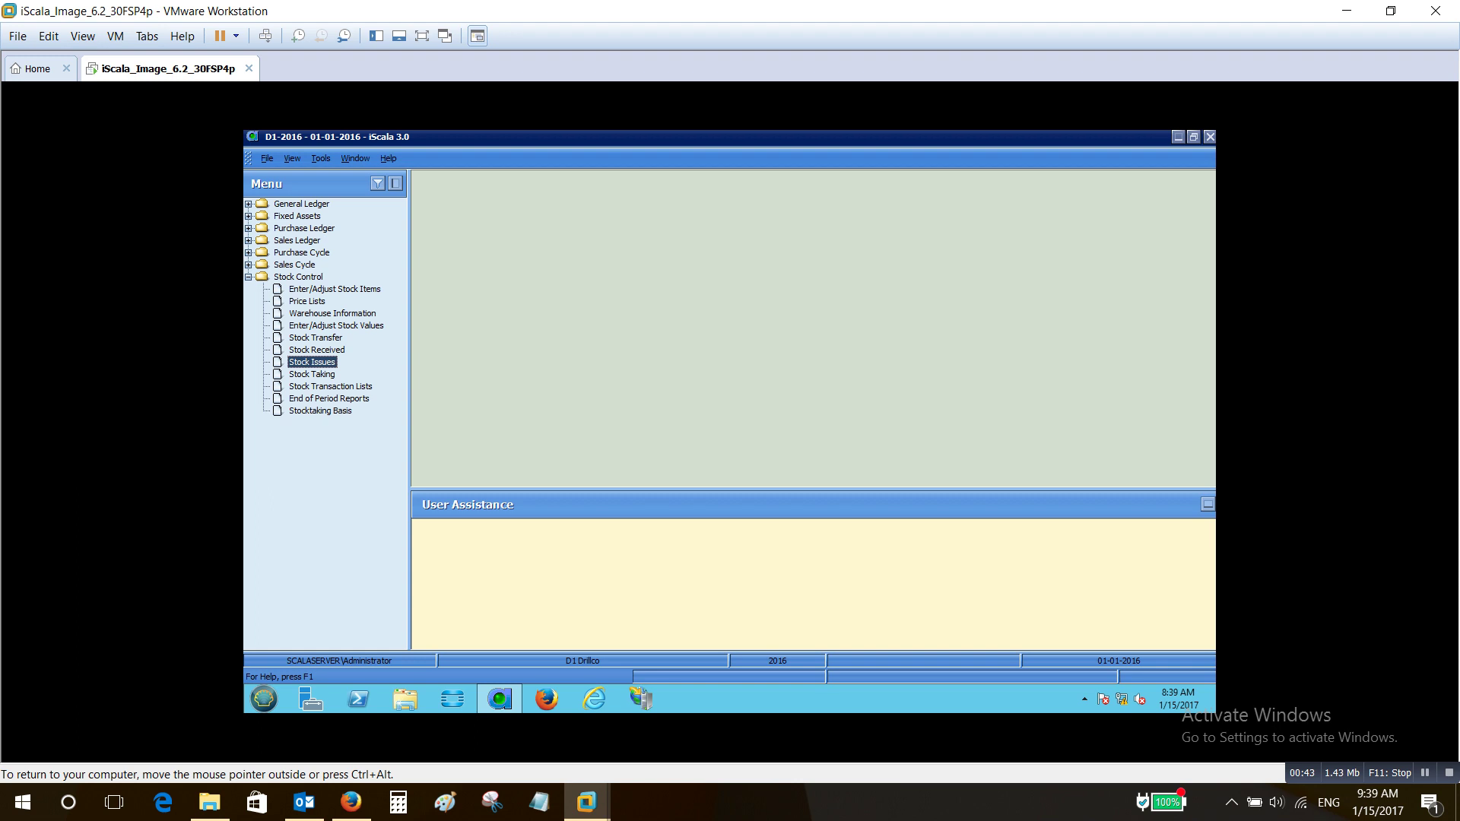
{"action": "left_click", "coordinate": [312, 374]}
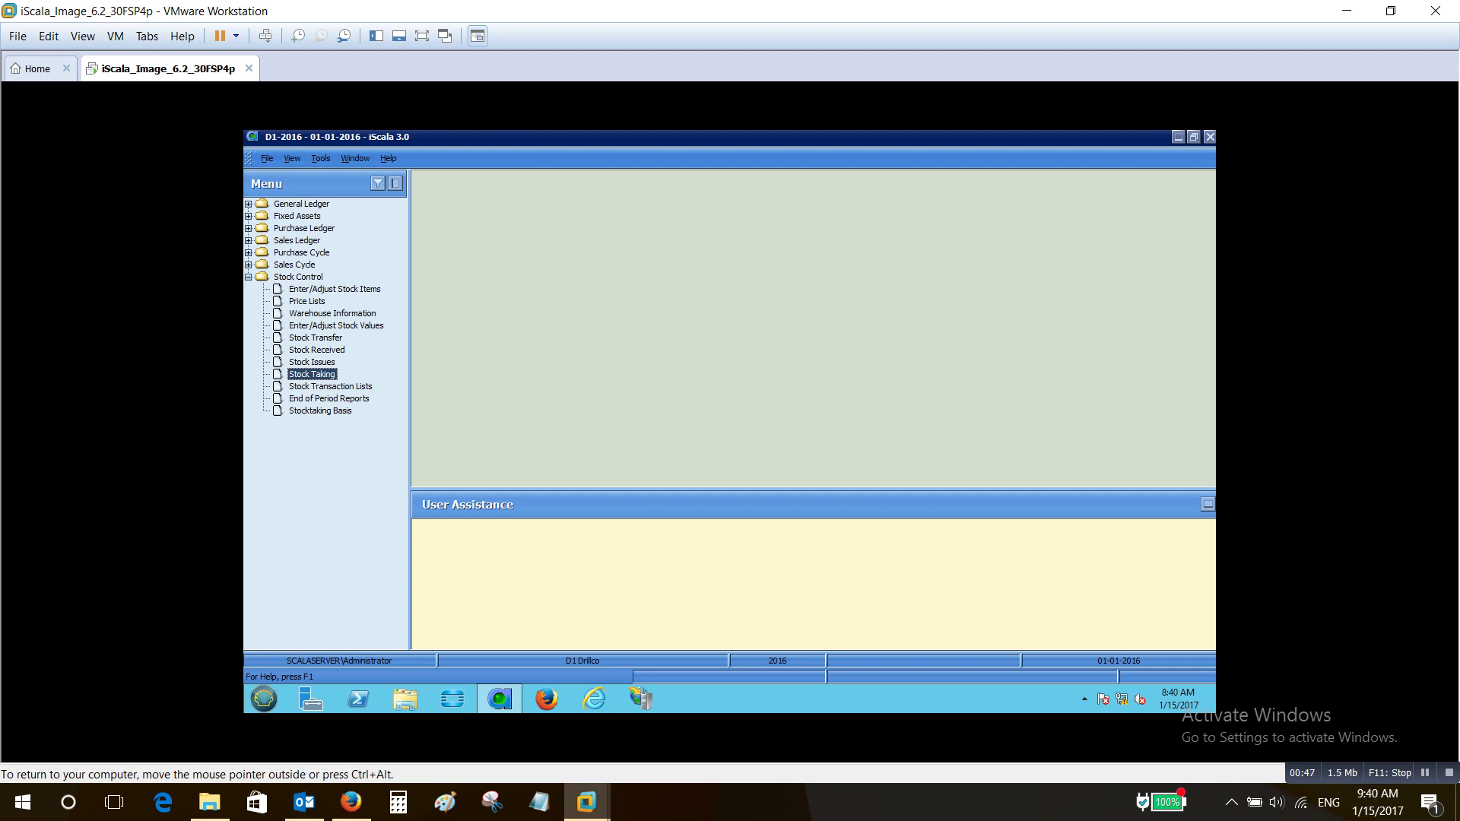
{"action": "left_click", "coordinate": [330, 386]}
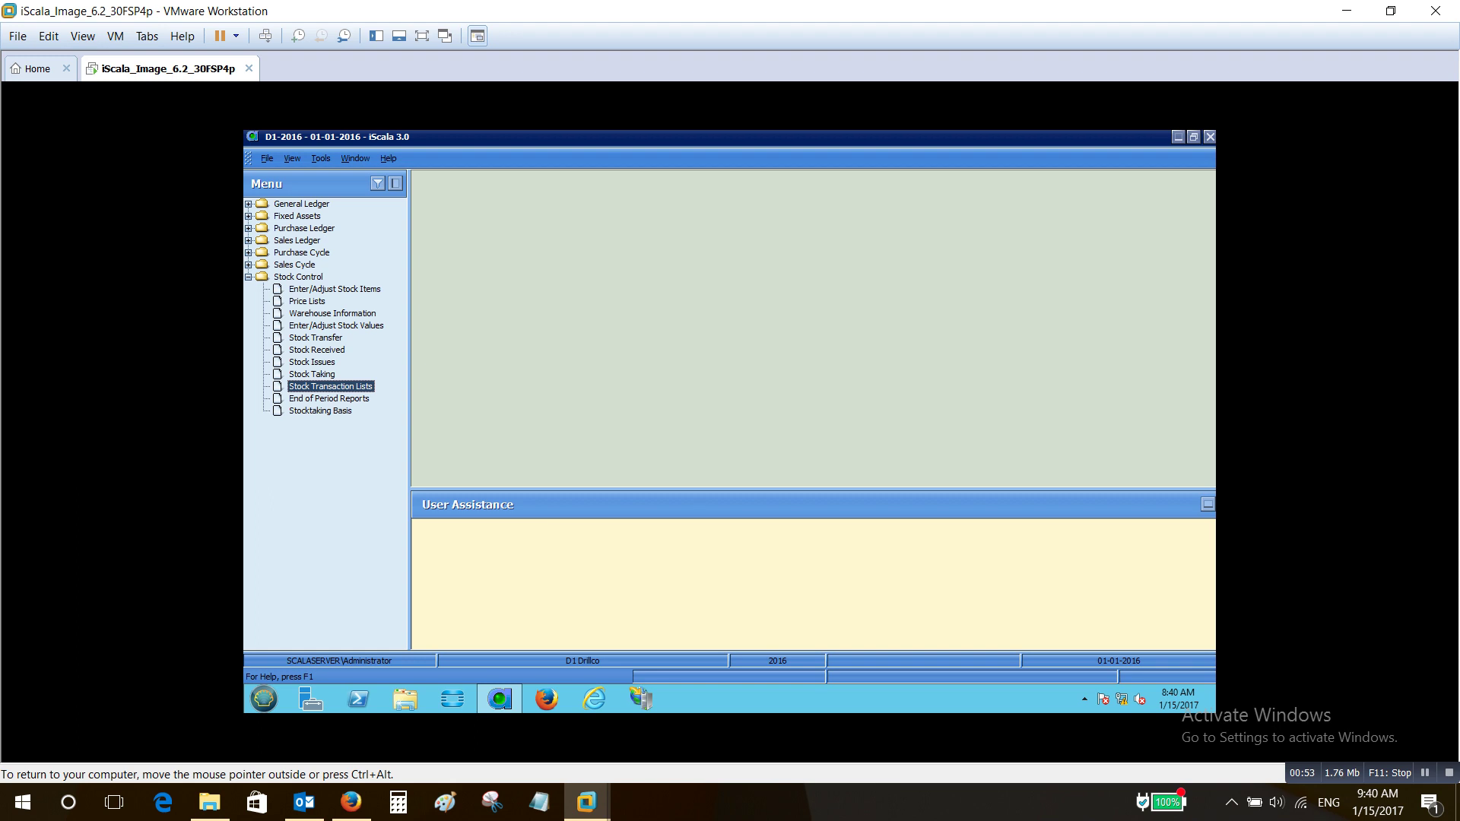
{"action": "left_click", "coordinate": [328, 399]}
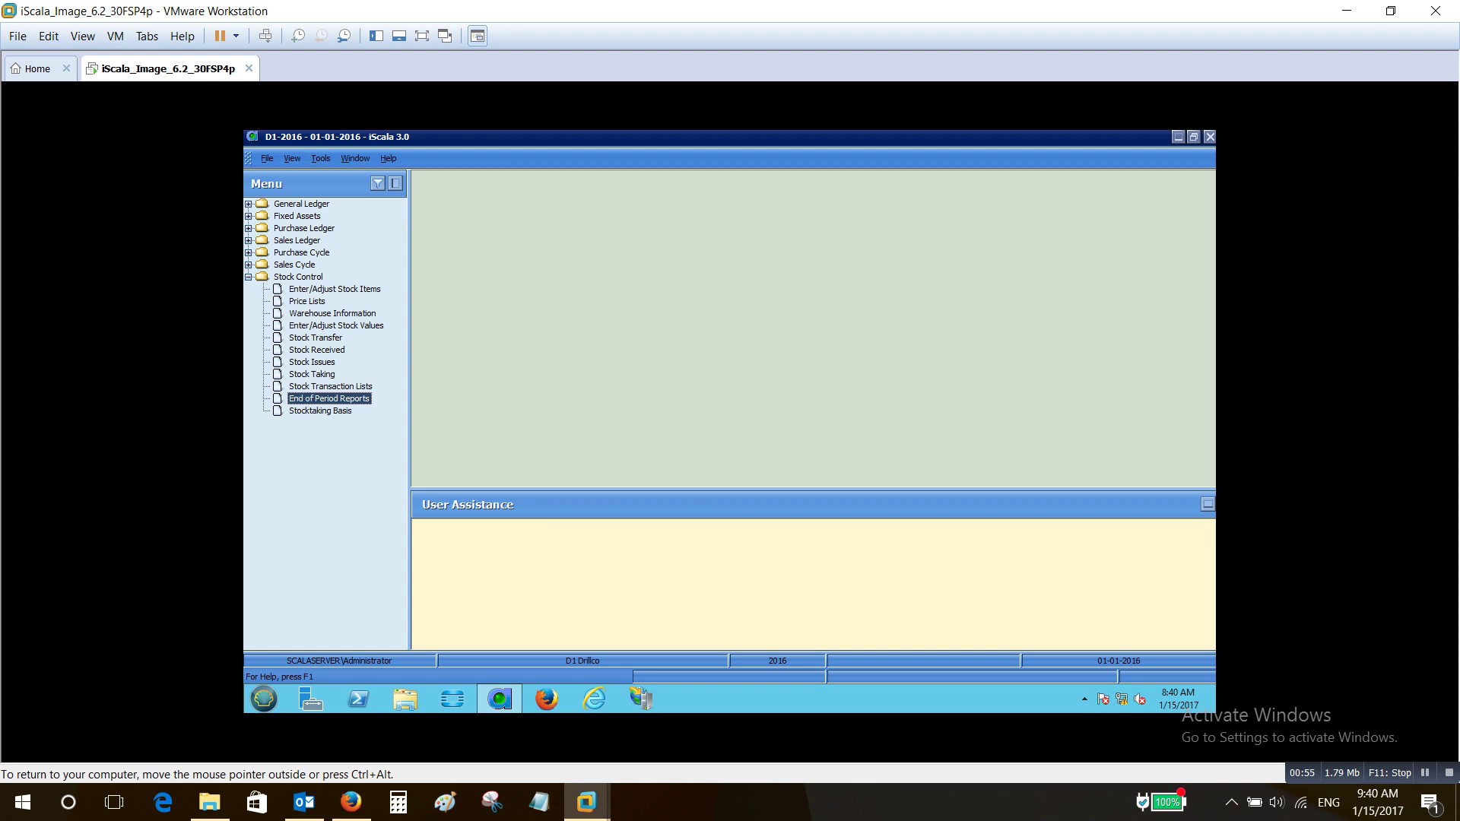
{"action": "left_click", "coordinate": [320, 410]}
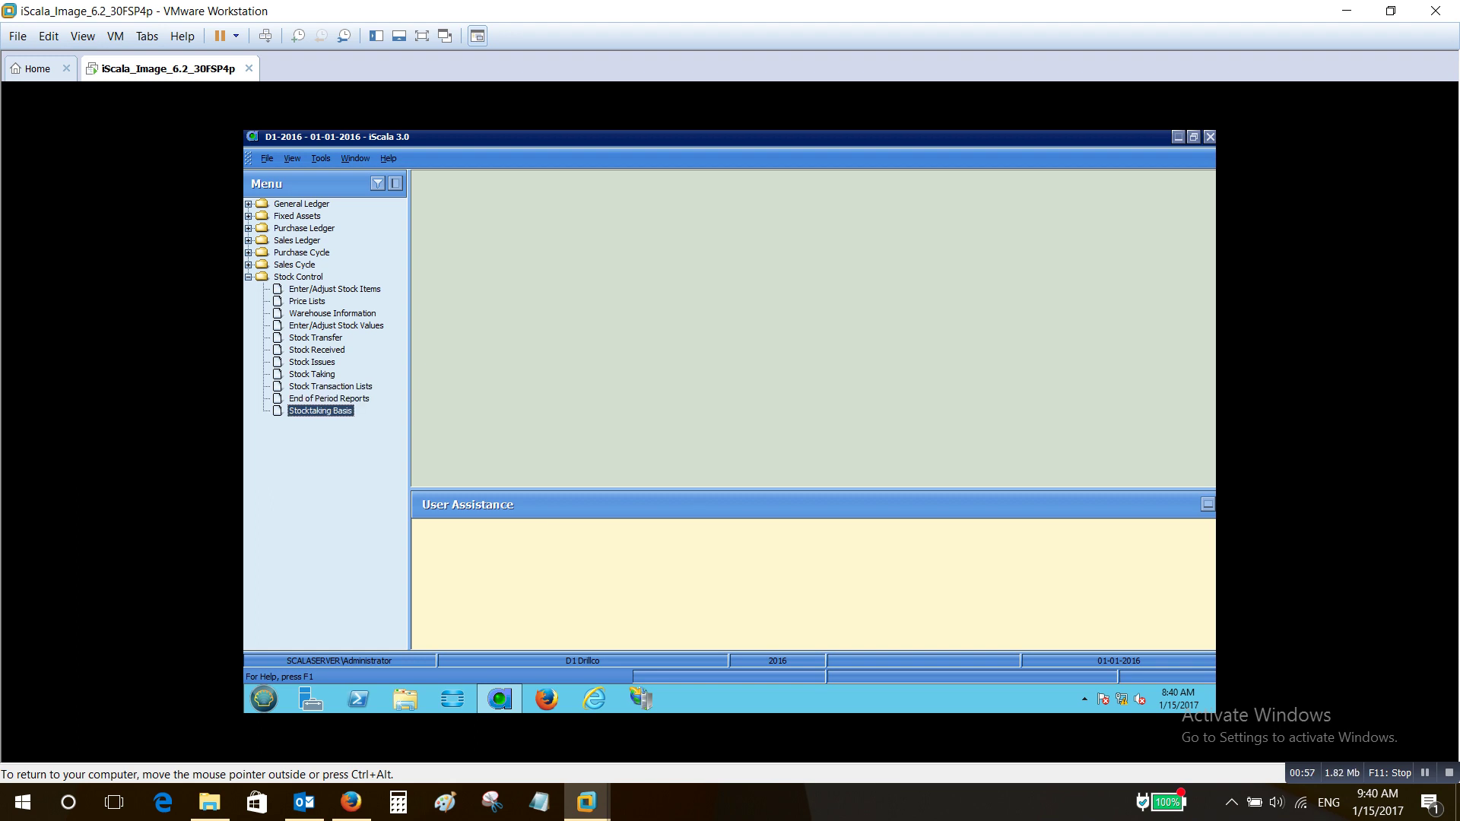
- Open Enter/Adjust Stock Items and look up stock item 1101 through the stock code query
{"action": "double_click", "coordinate": [335, 289]}
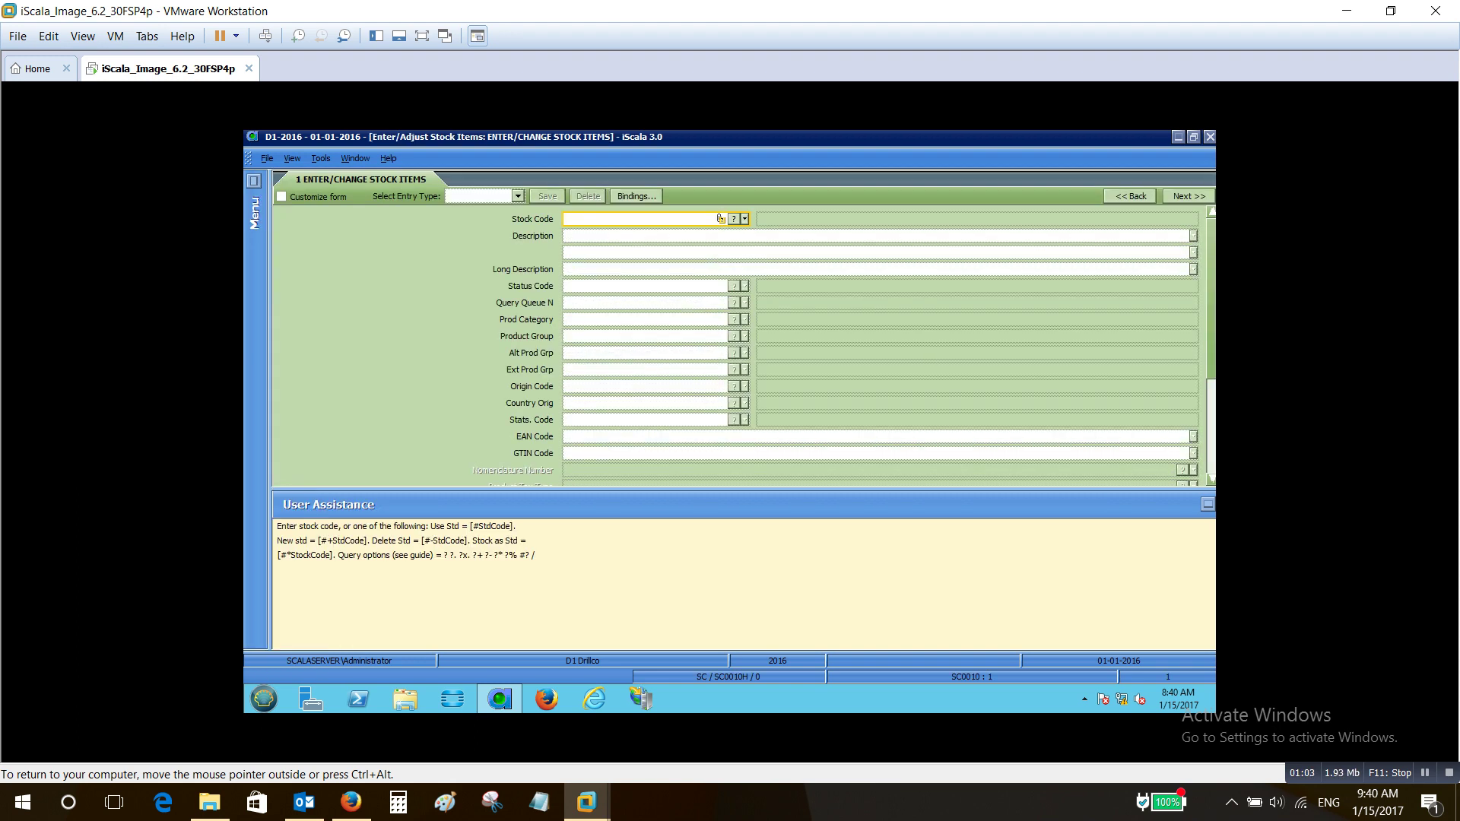
{"action": "type", "text": "?"}
{"action": "key", "text": "Return"}
{"action": "key", "text": "Return"}
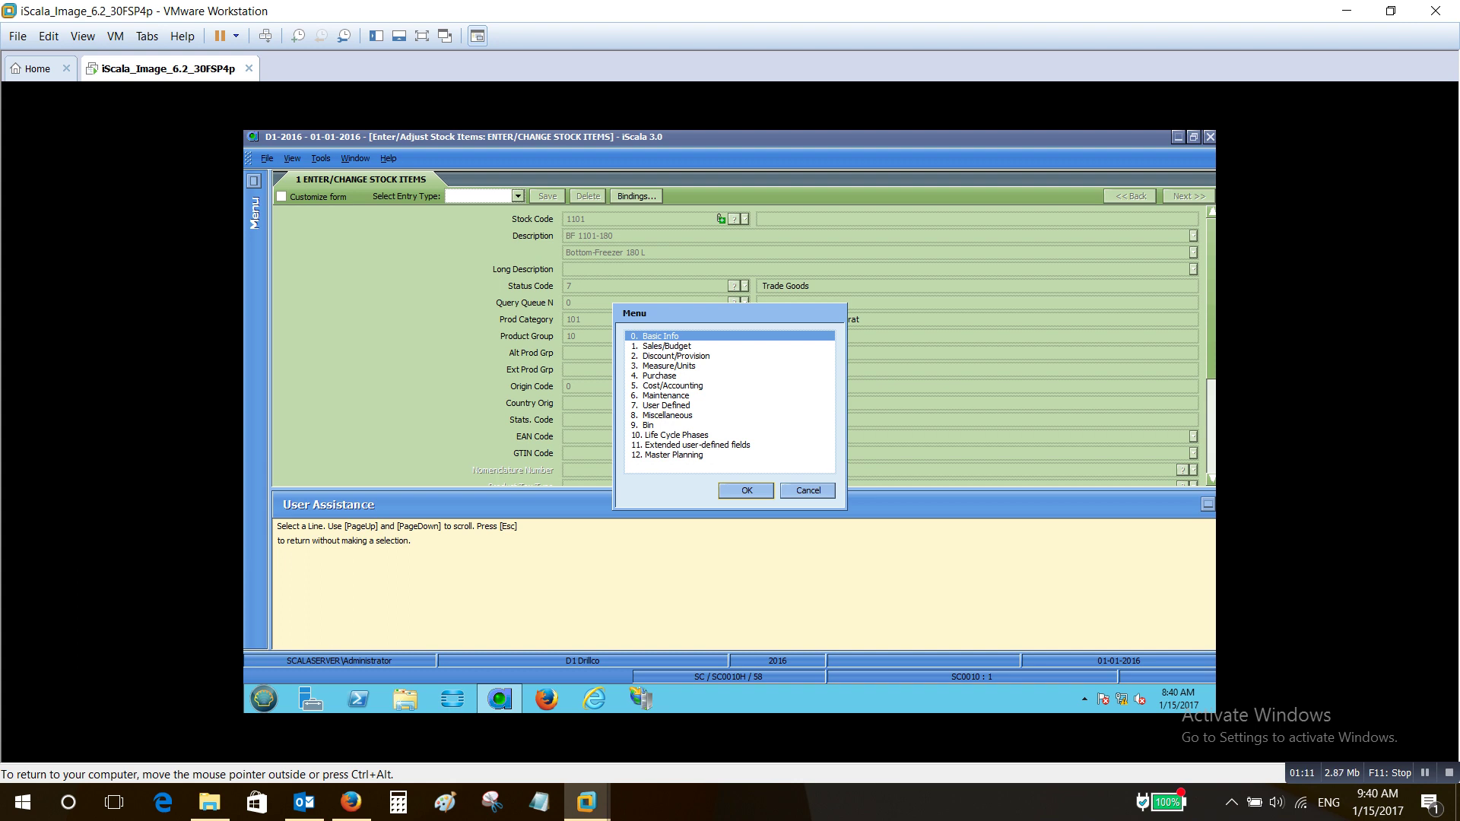
- Review the stock item's information categories from Basic Info to Purchase, then close the item form without choosing one
{"action": "key", "text": "Down"}
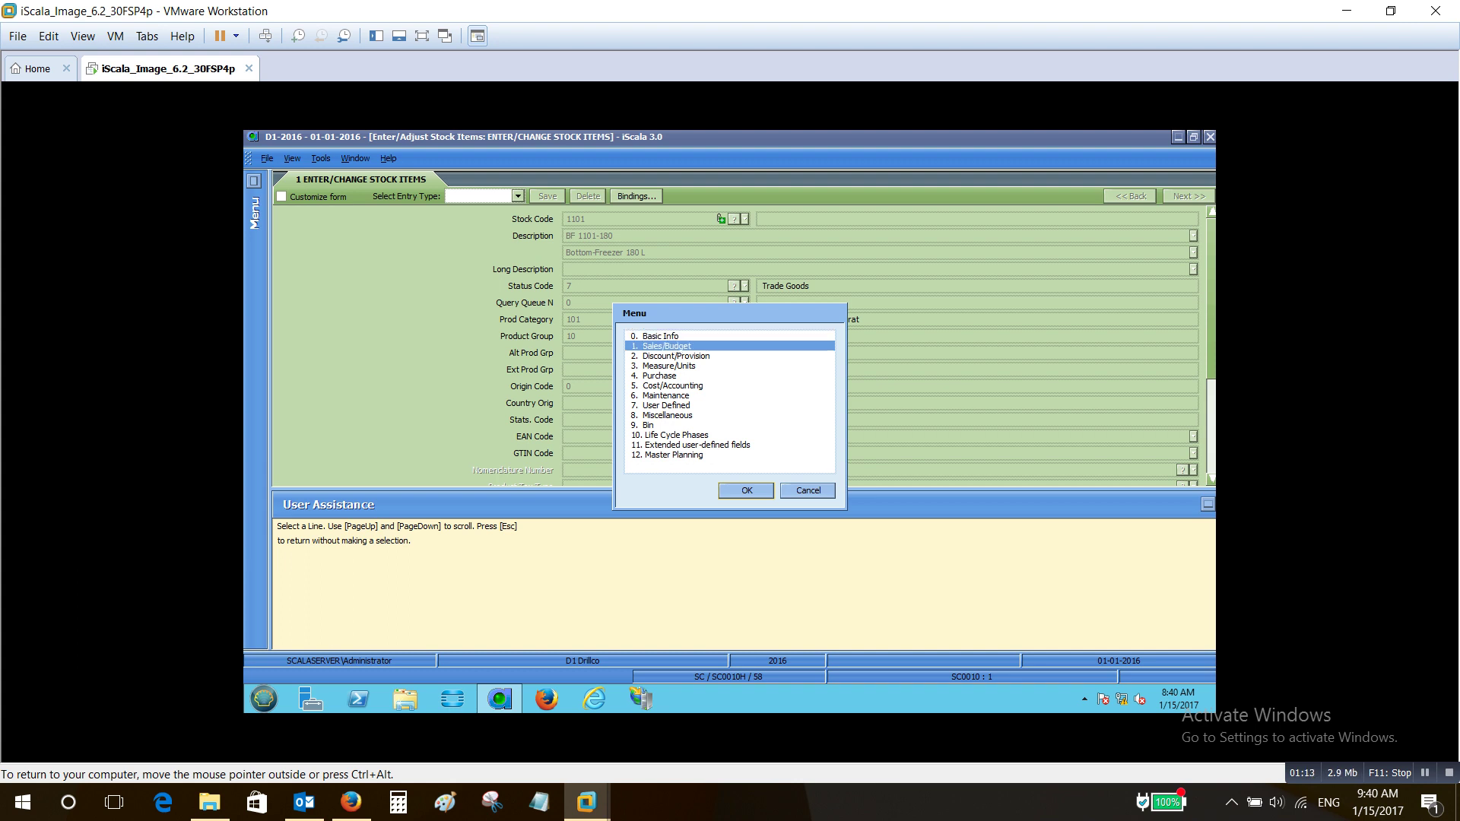
{"action": "key", "text": "Up"}
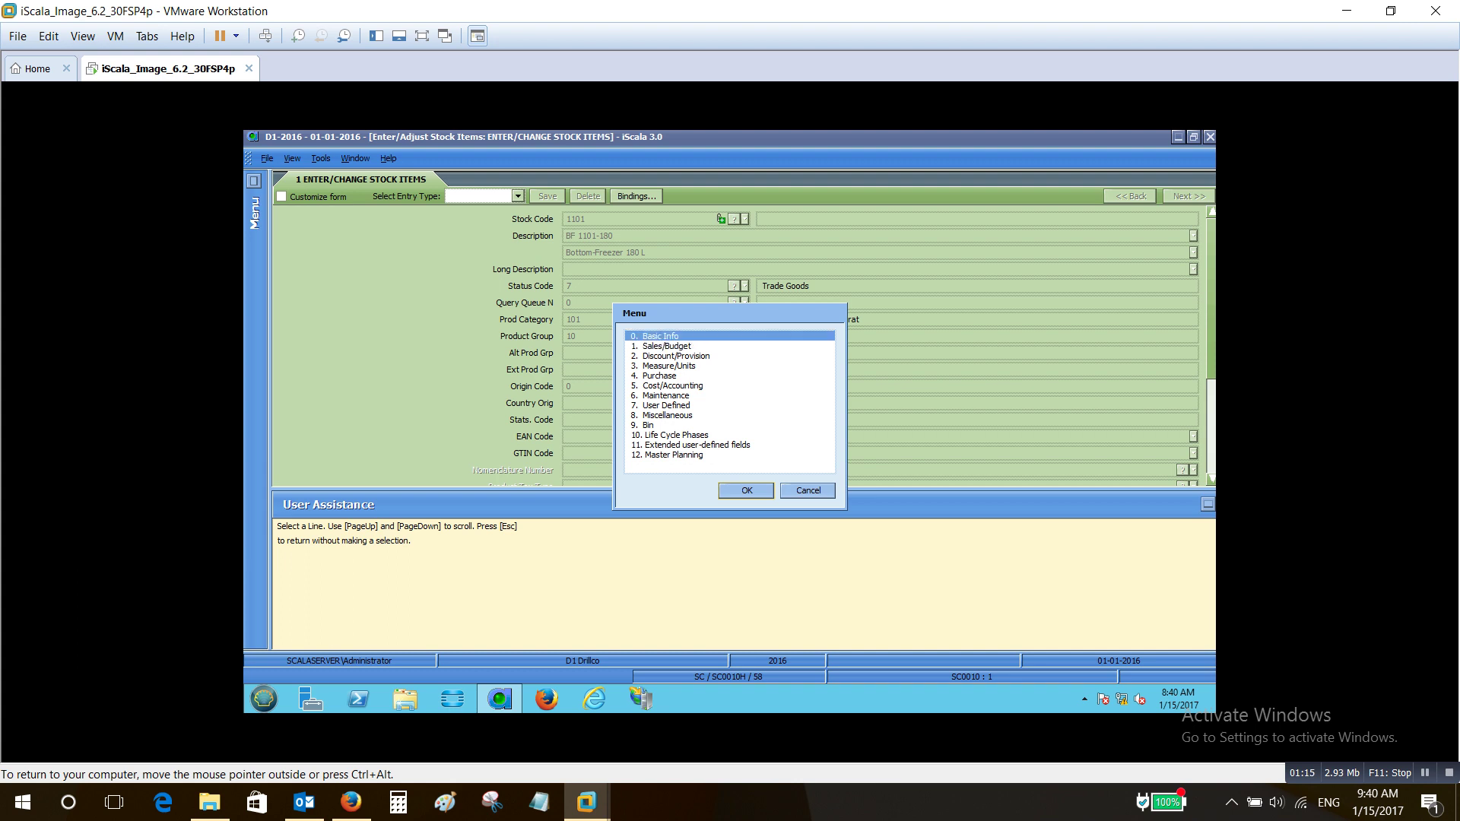
{"action": "key", "text": "Down"}
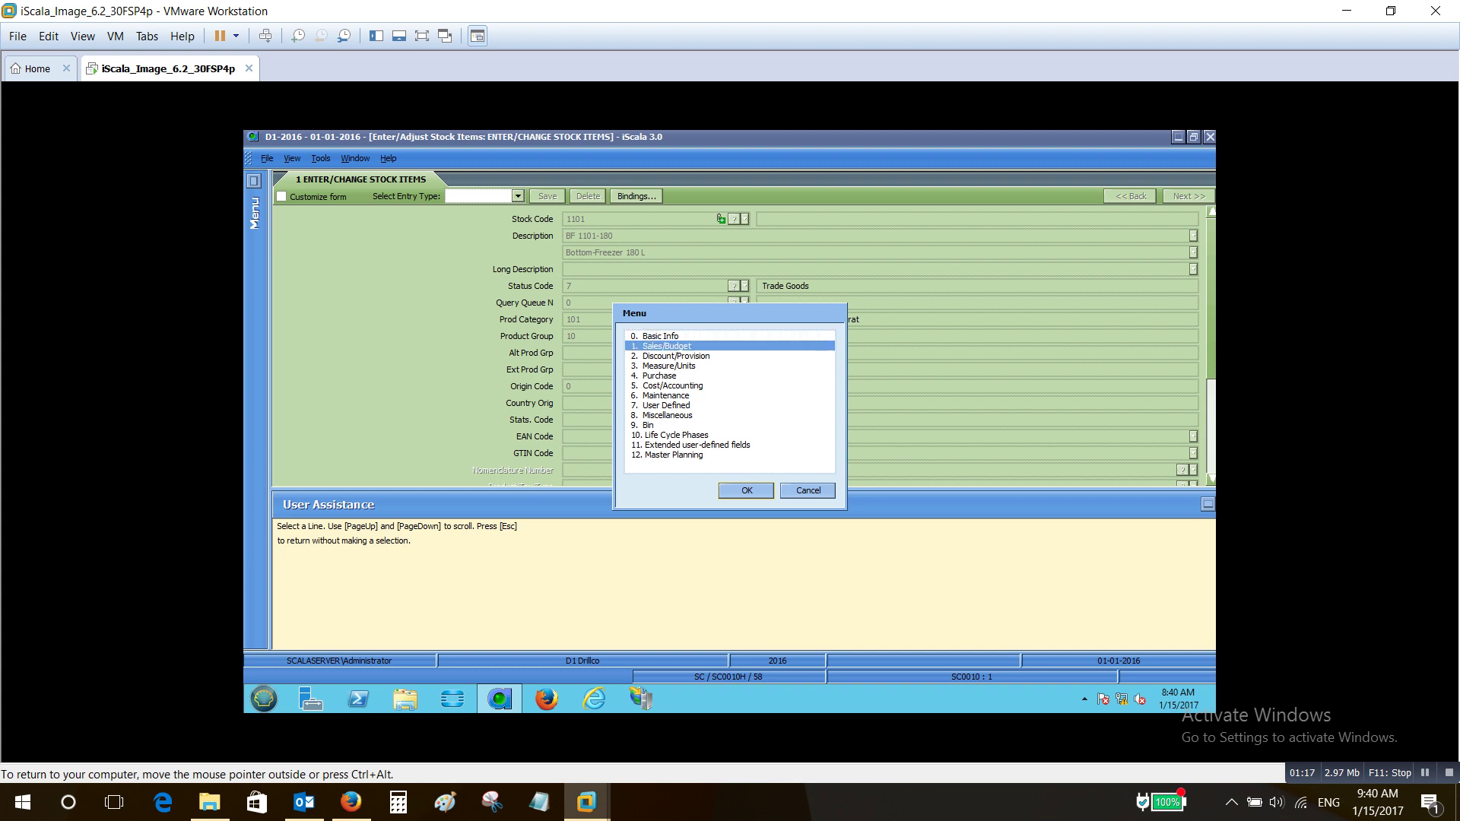
{"action": "key", "text": "Up"}
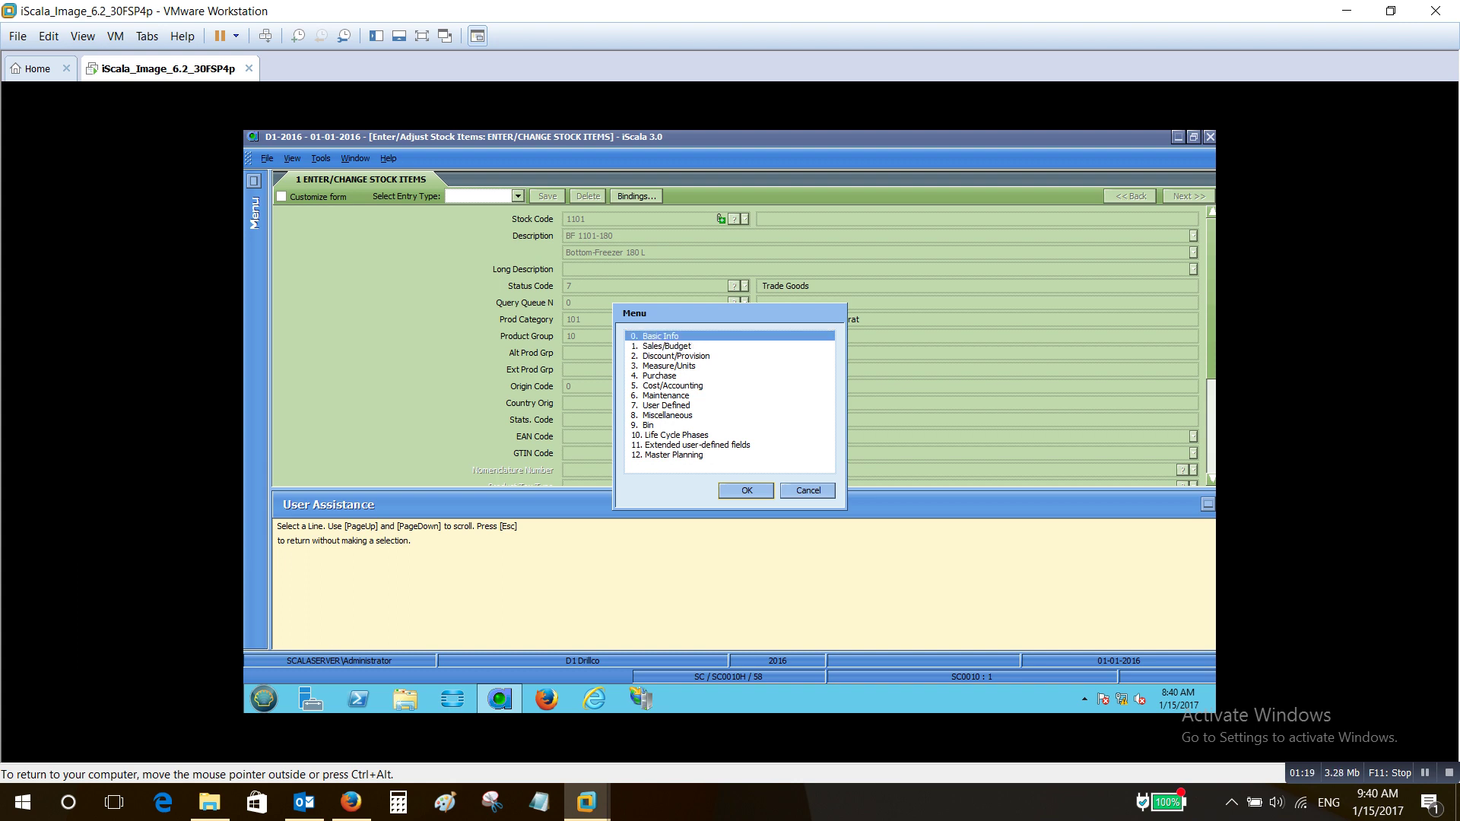
{"action": "key", "text": "Down"}
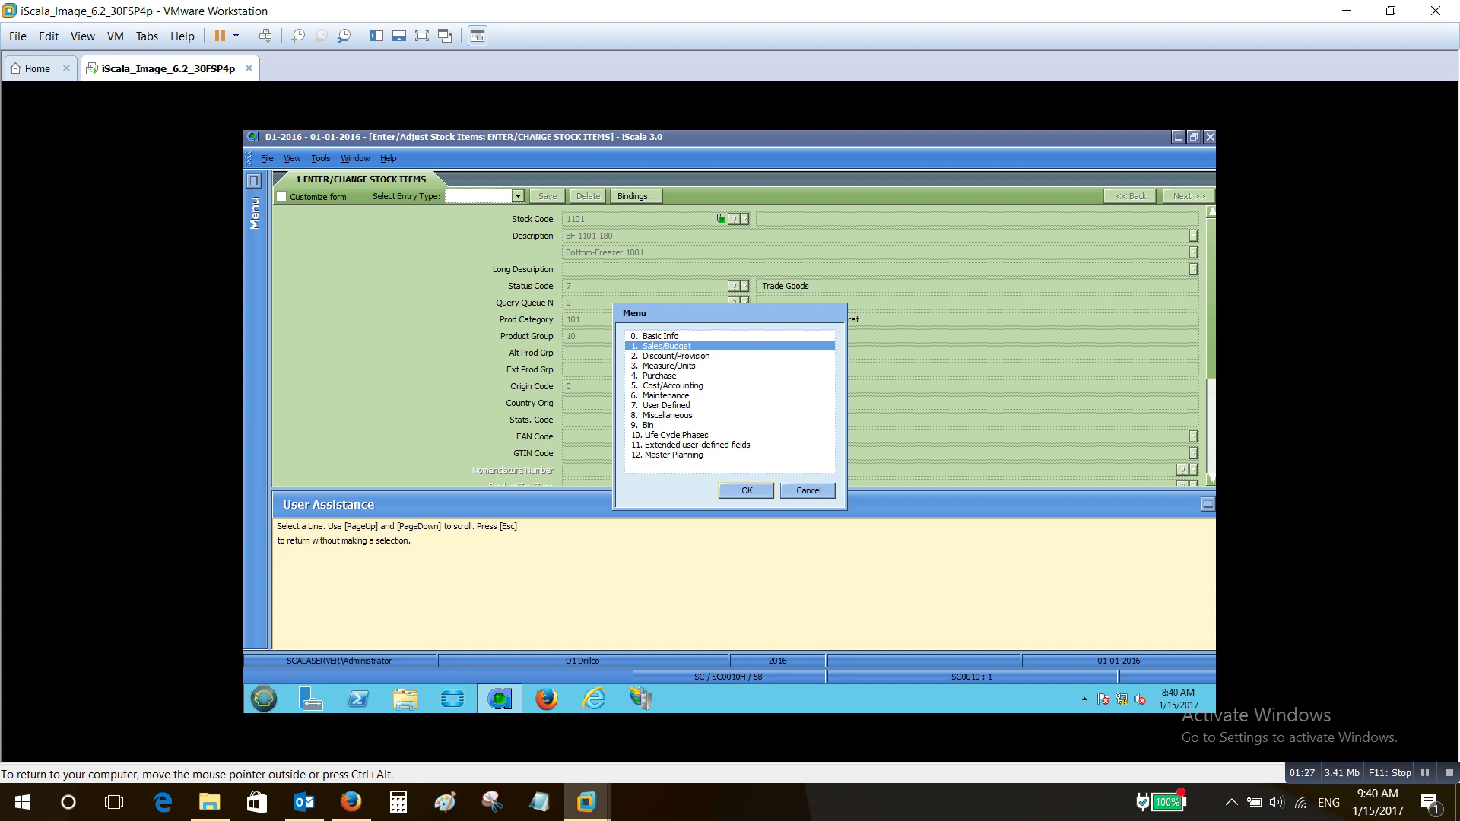
{"action": "key", "text": "Down"}
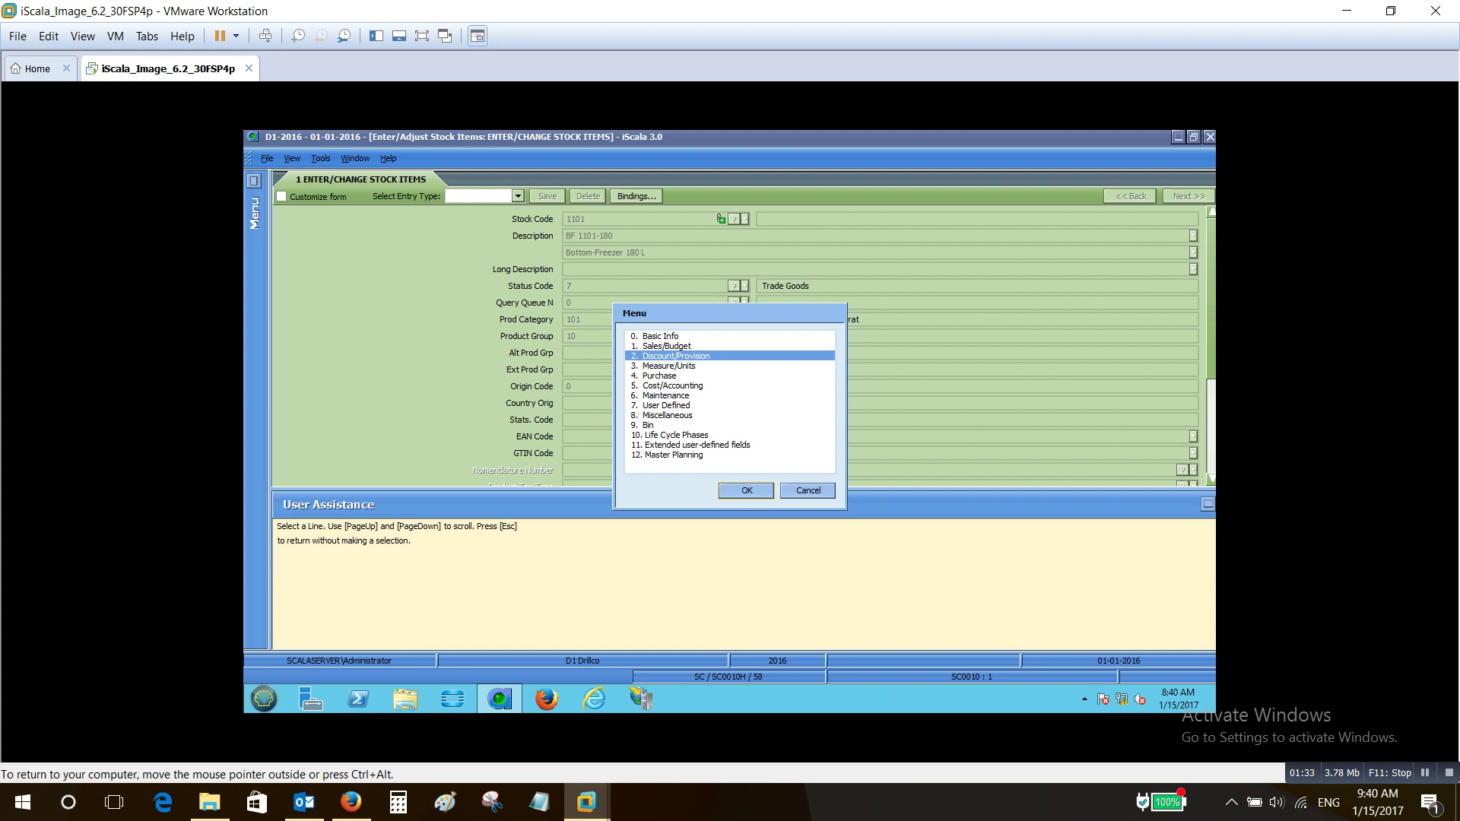
{"action": "key", "text": "Down"}
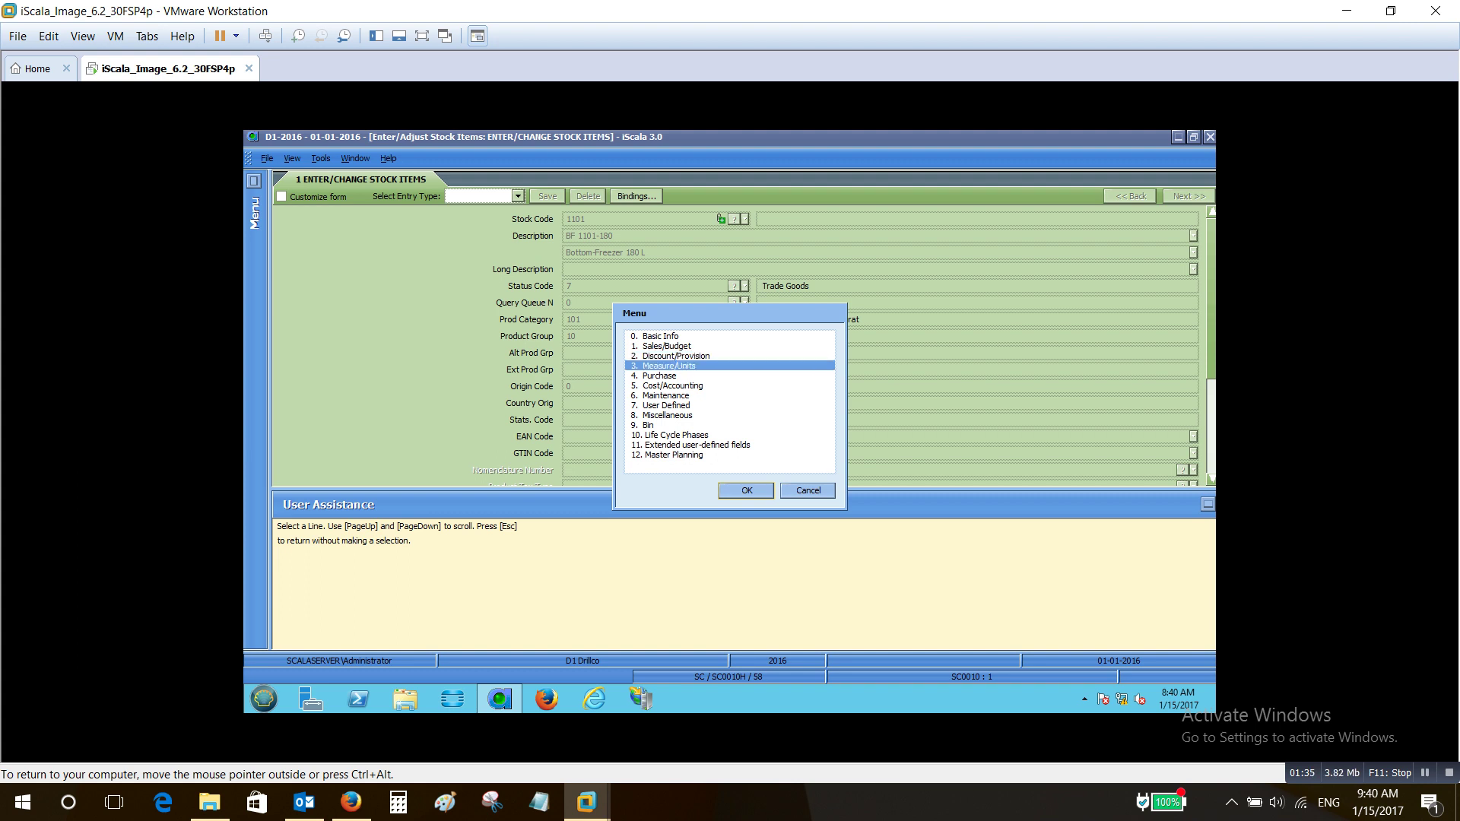
{"action": "key", "text": "Down"}
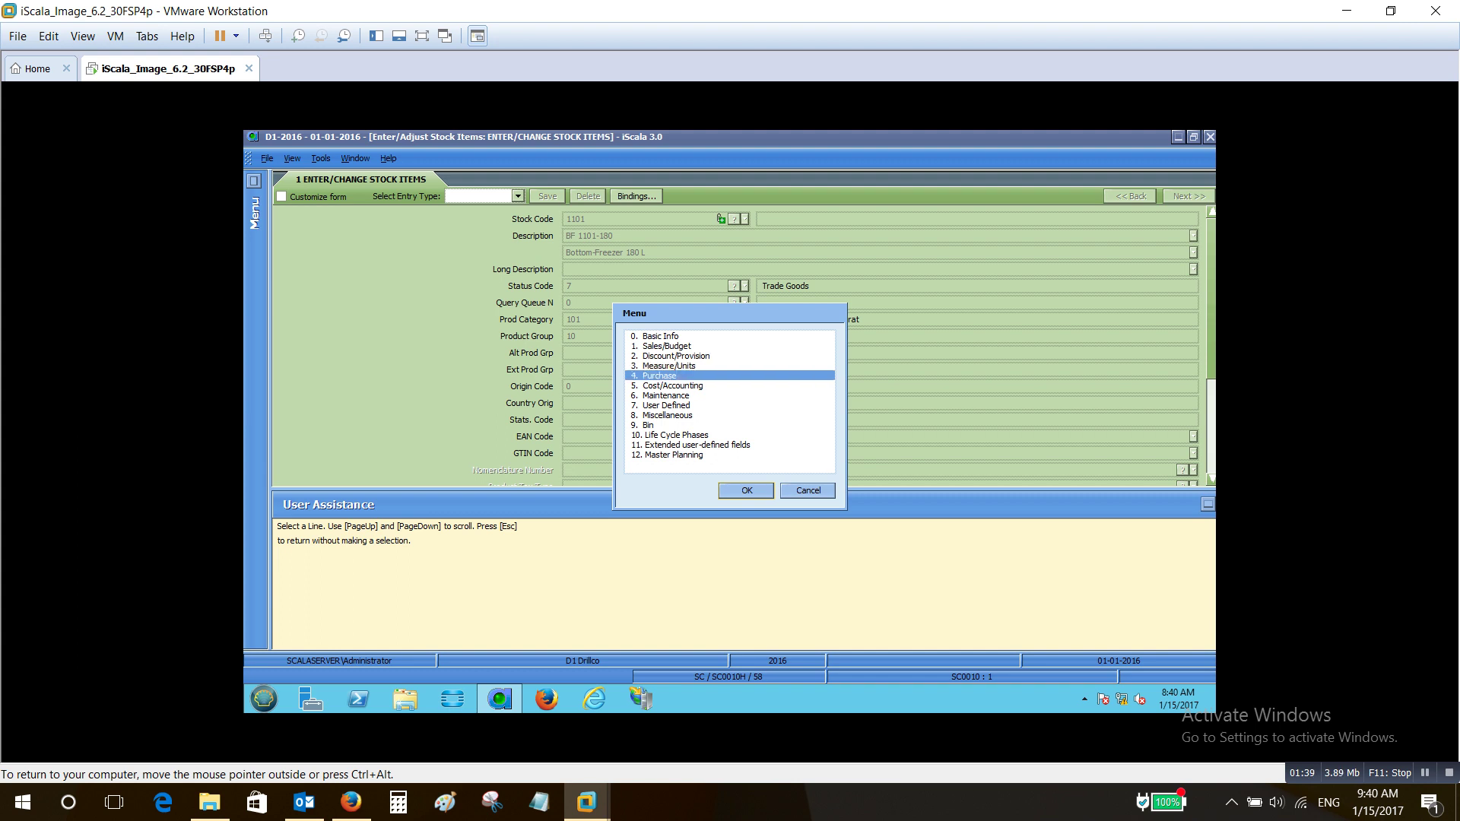
{"action": "left_click", "coordinate": [807, 490]}
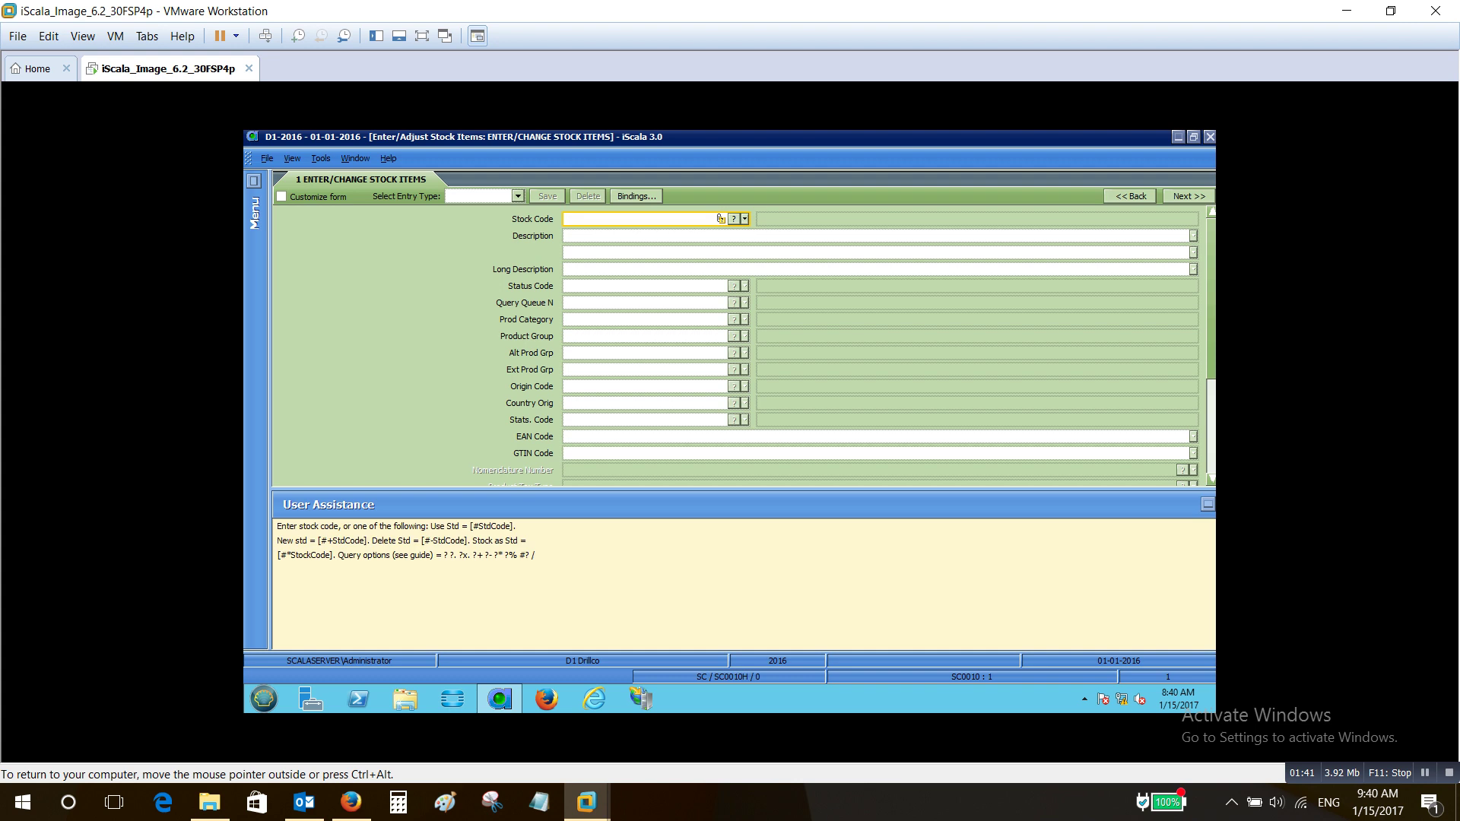
{"action": "key", "text": "Escape"}
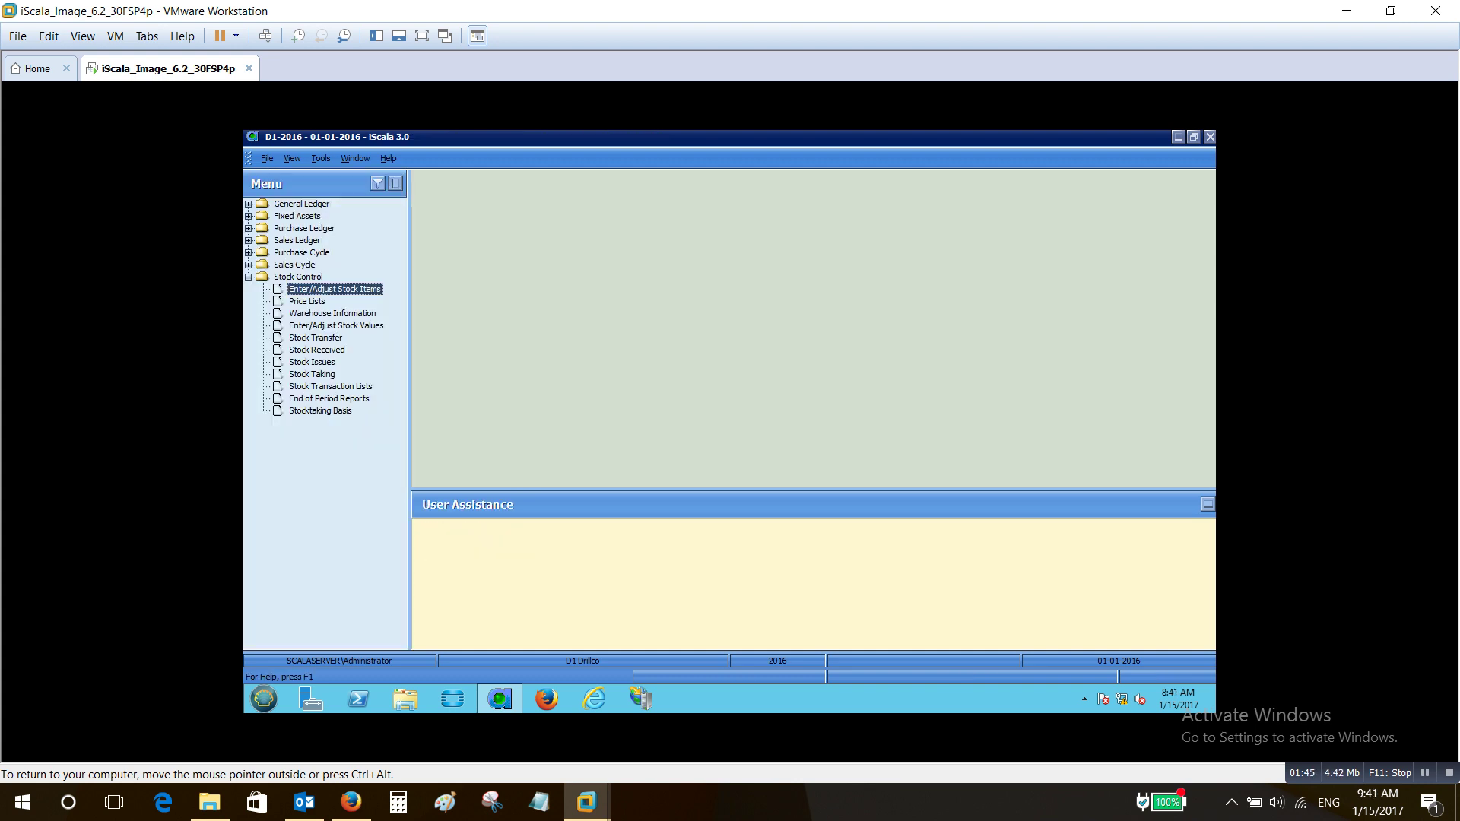
- Look over the Price Lists and Warehouse Information entries, then view the Enter/Adjust Stock Values form and close it
{"action": "left_click", "coordinate": [306, 301]}
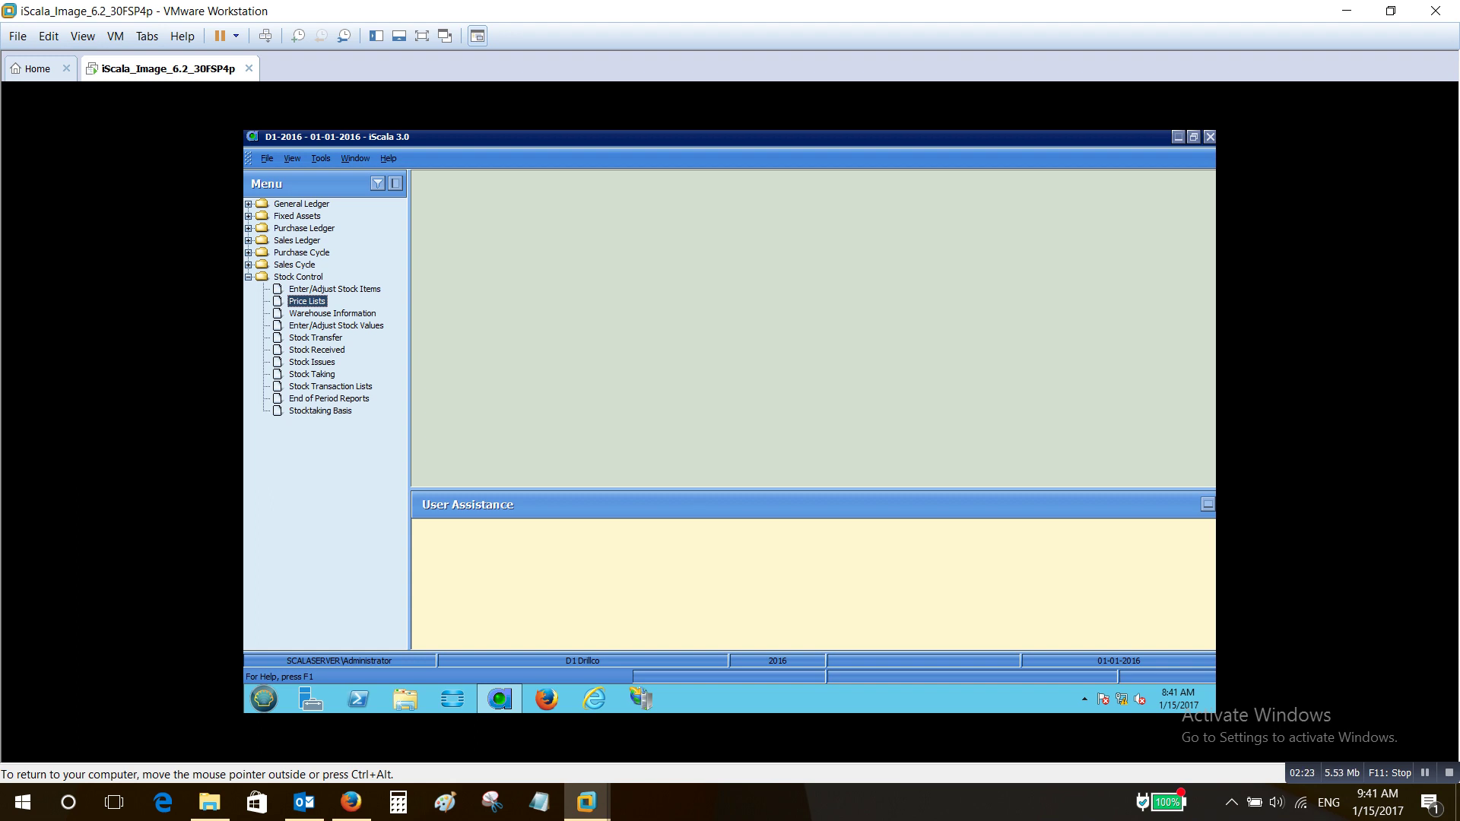
{"action": "left_click", "coordinate": [332, 313]}
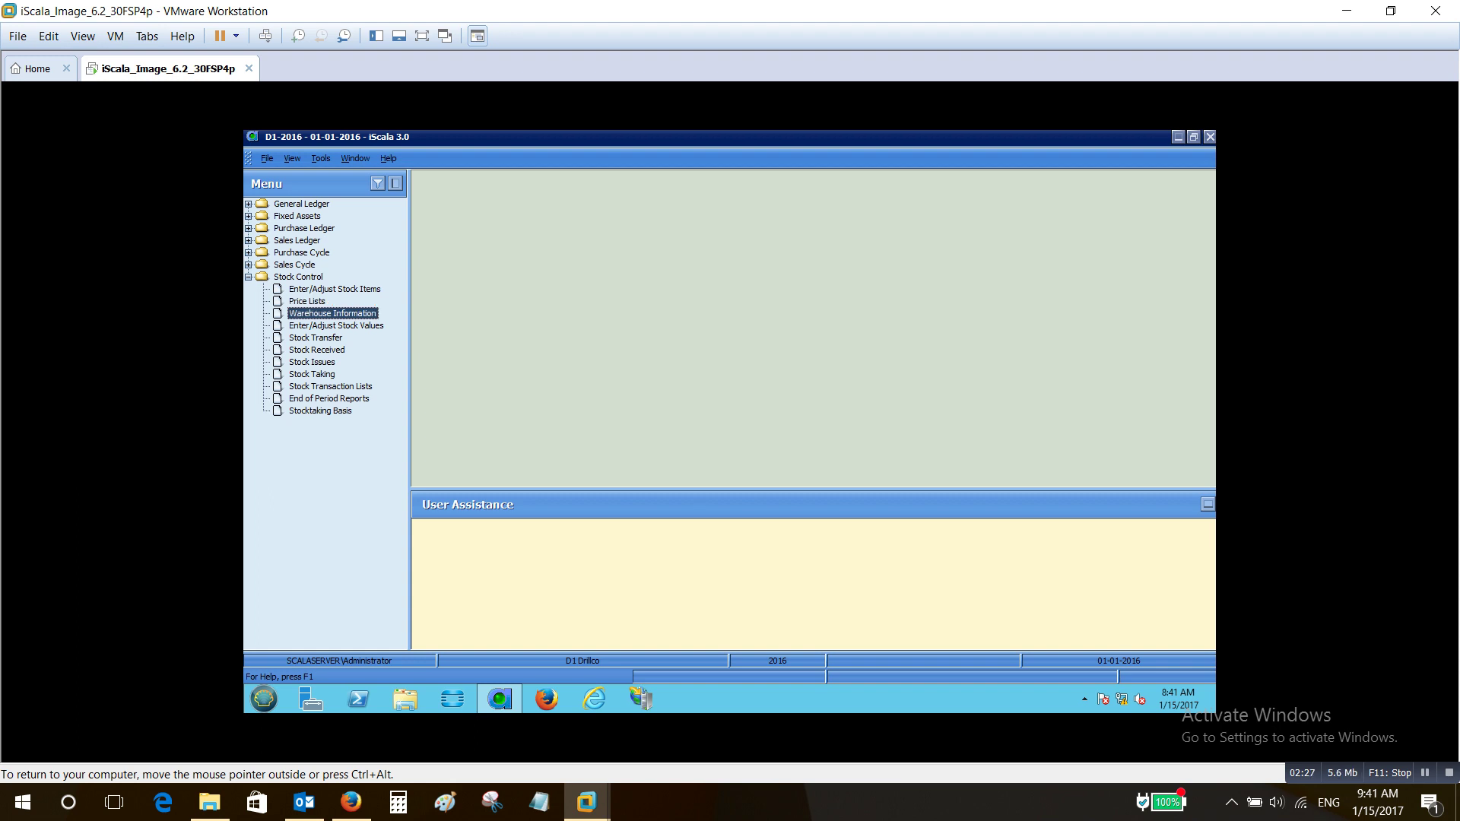
{"action": "left_click", "coordinate": [336, 325]}
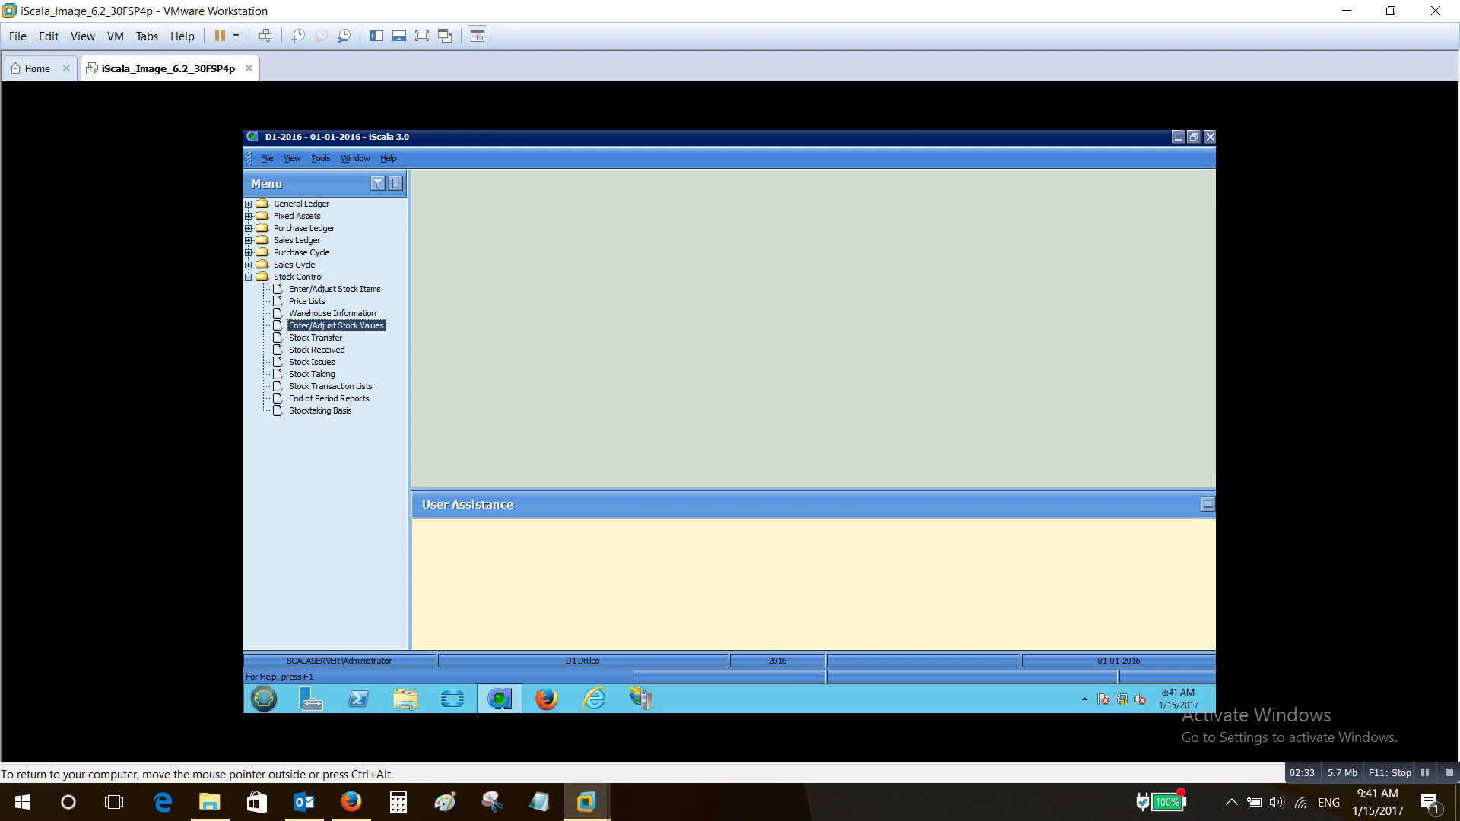
{"action": "key", "text": "Return"}
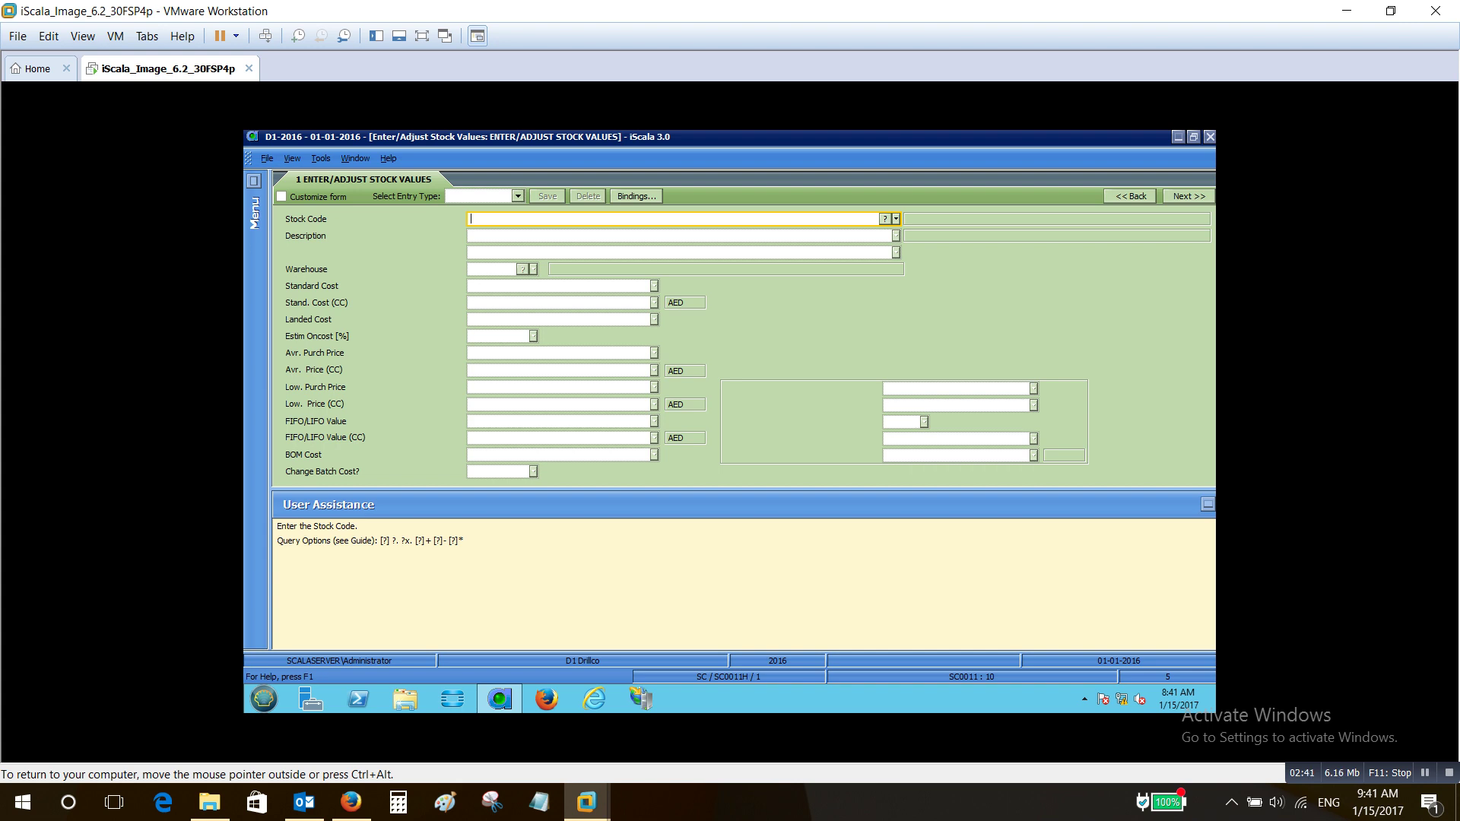
{"action": "key", "text": "Escape"}
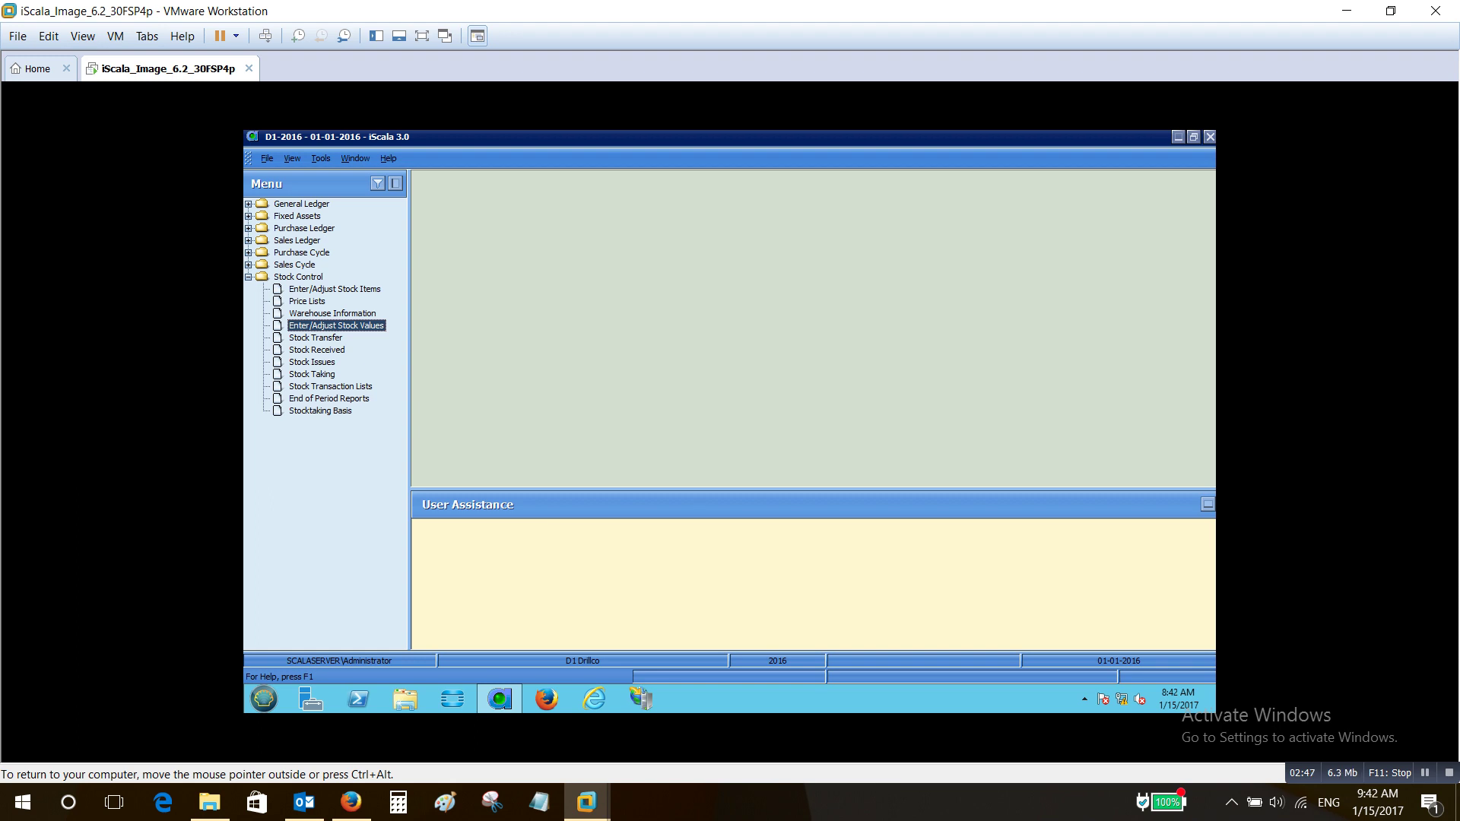
- Start a Stock Transfer from warehouse 01 MAIN WAREHOUSE to warehouse 07 Budapest
{"action": "left_click", "coordinate": [315, 337]}
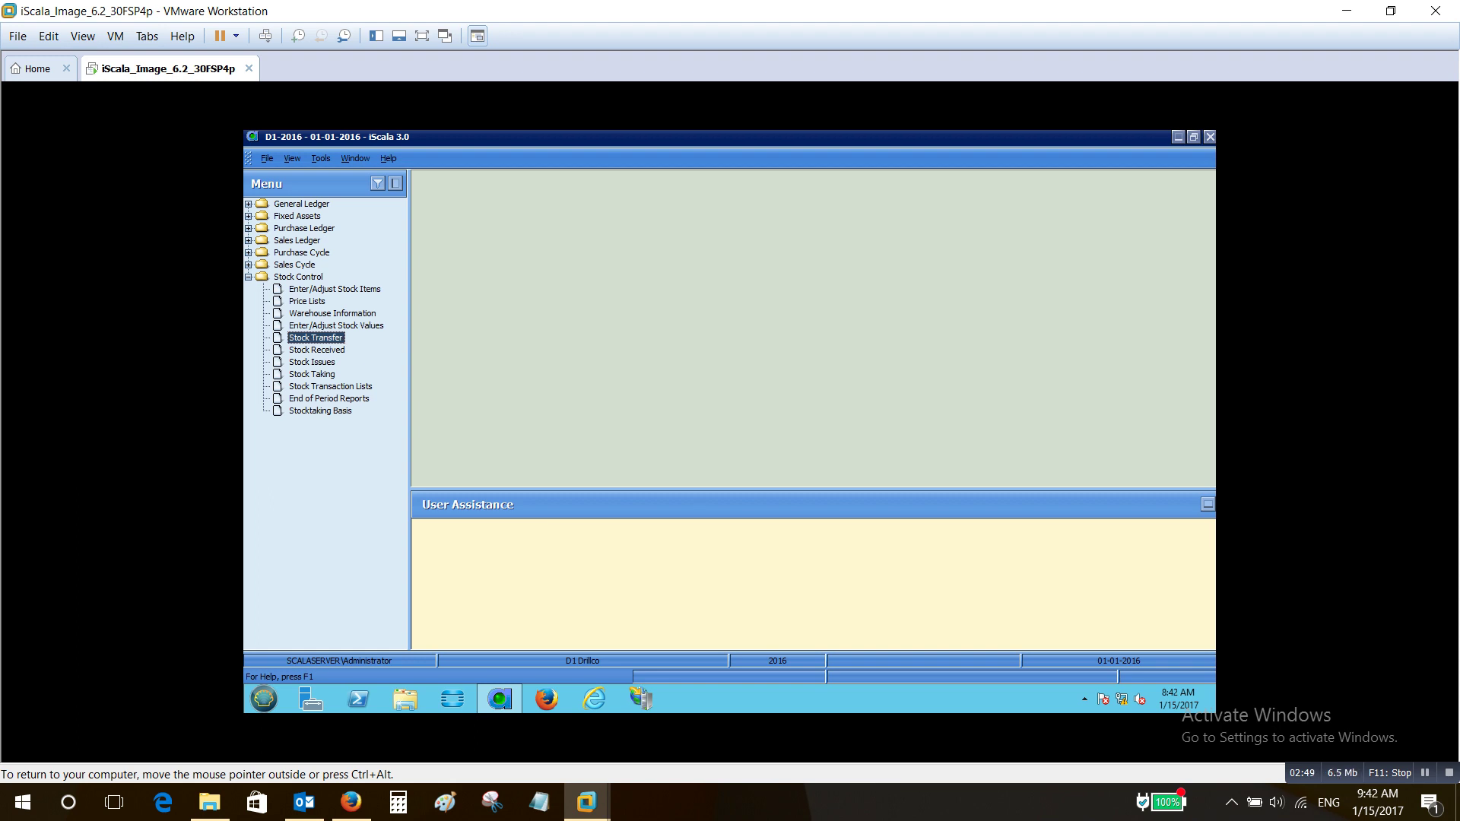
{"action": "key", "text": "Return"}
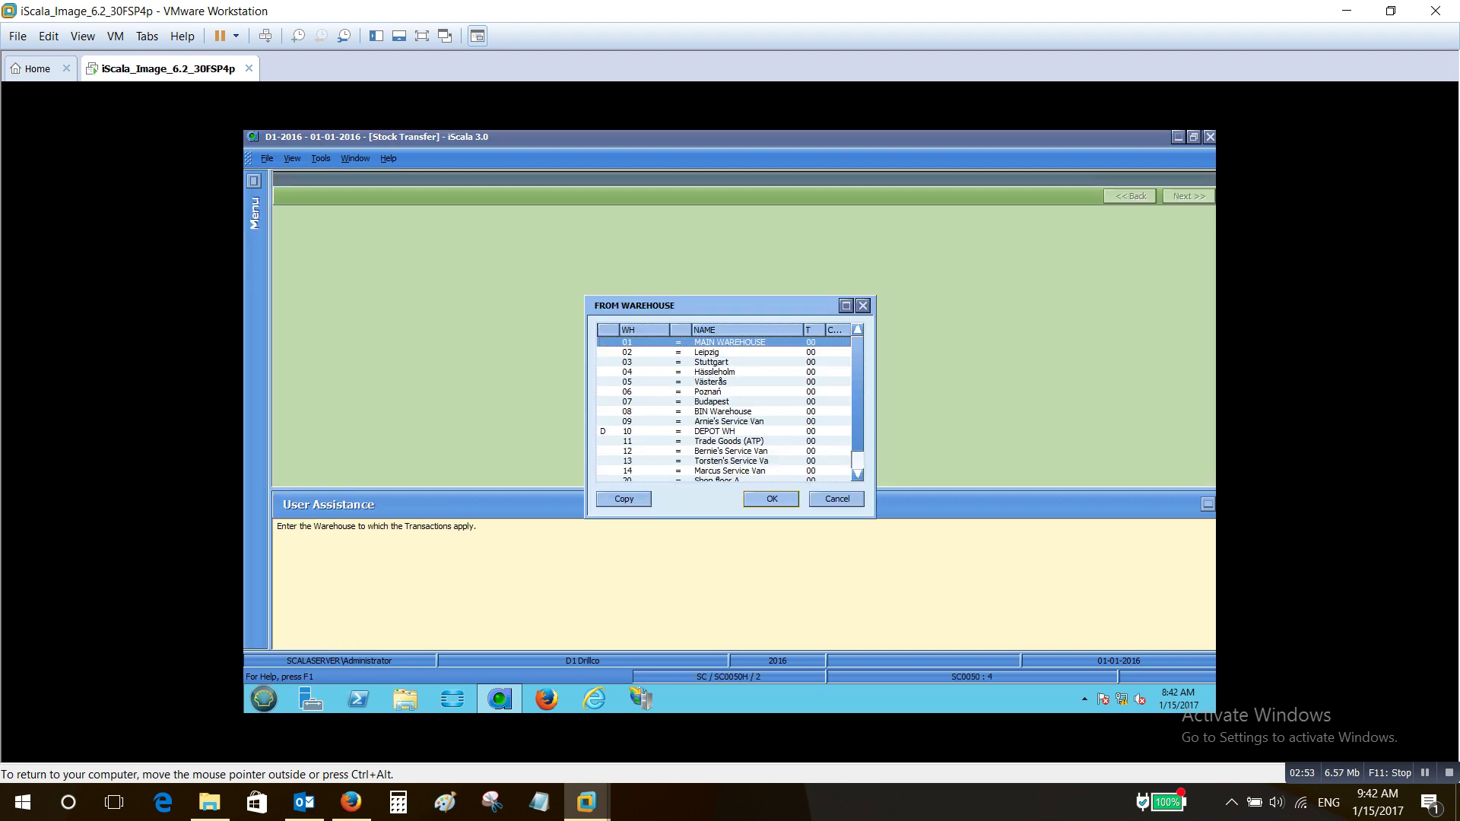
{"action": "key", "text": "Return"}
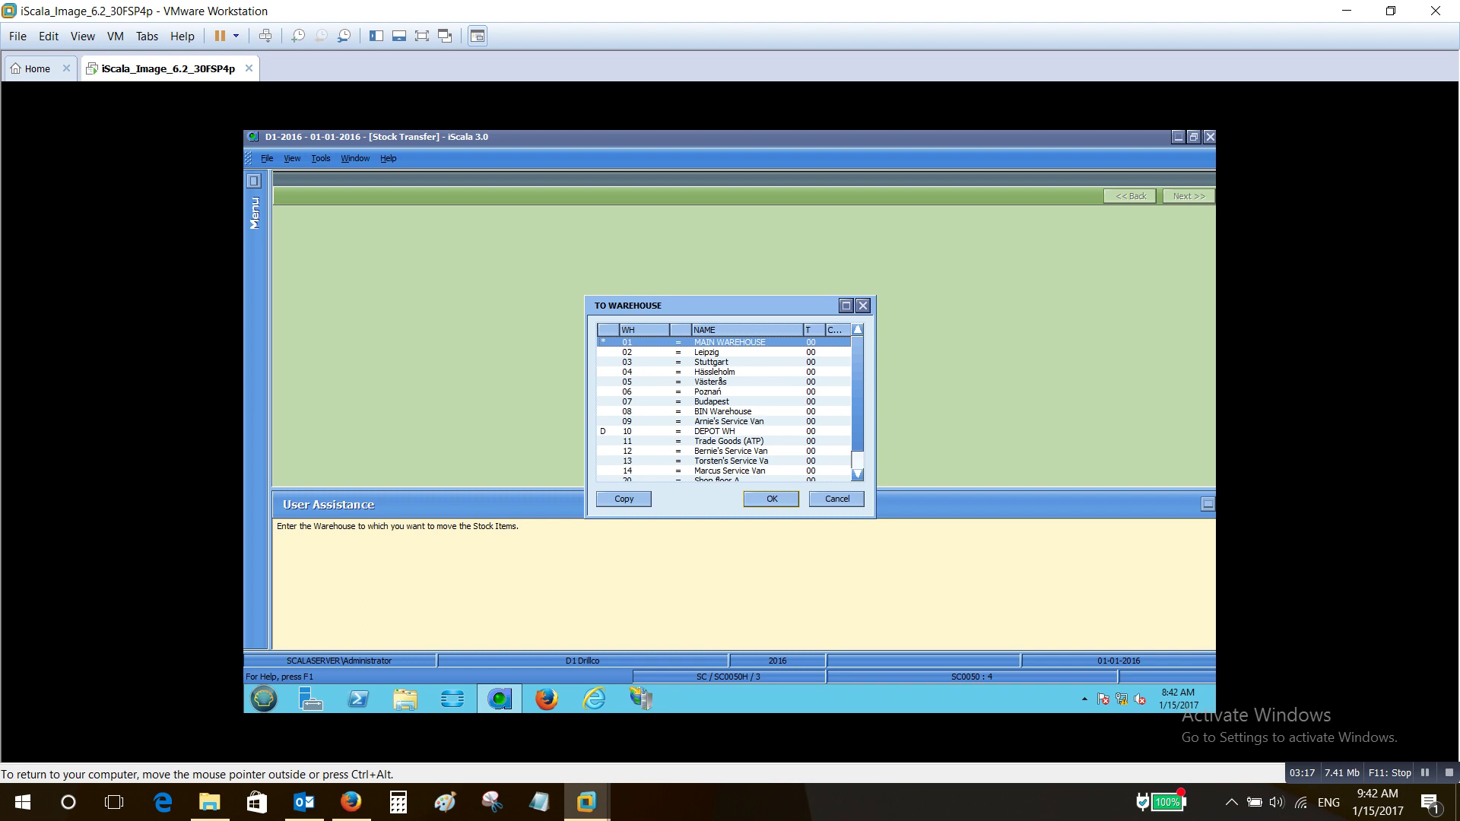
{"action": "left_click", "coordinate": [712, 402]}
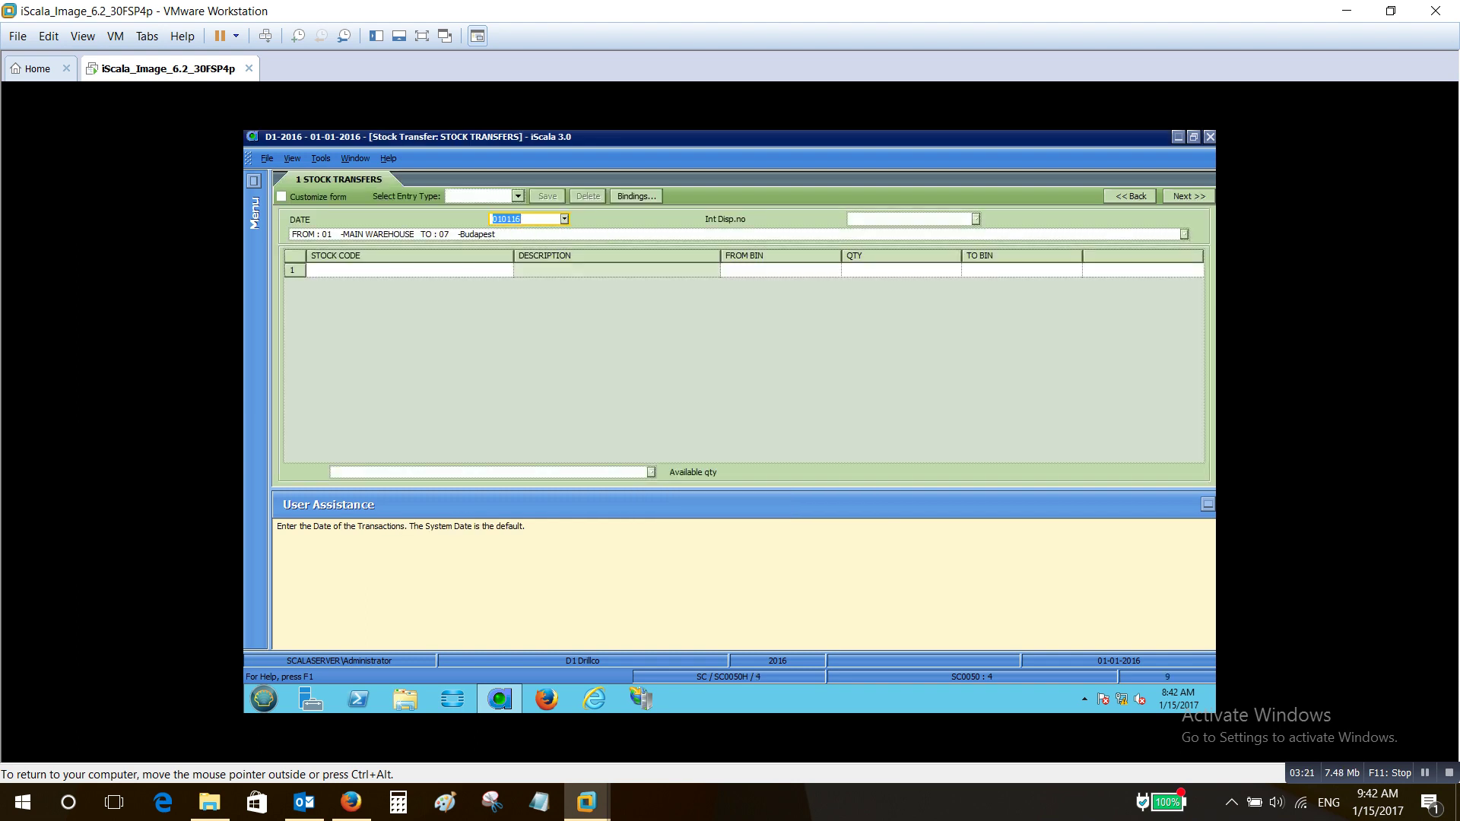
- Set the transfer date to 010116 and leave the internal dispatch number blank so that it is drawn from the counter
{"action": "type", "text": "?"}
{"action": "type", "text": "010116"}
{"action": "key", "text": "Return"}
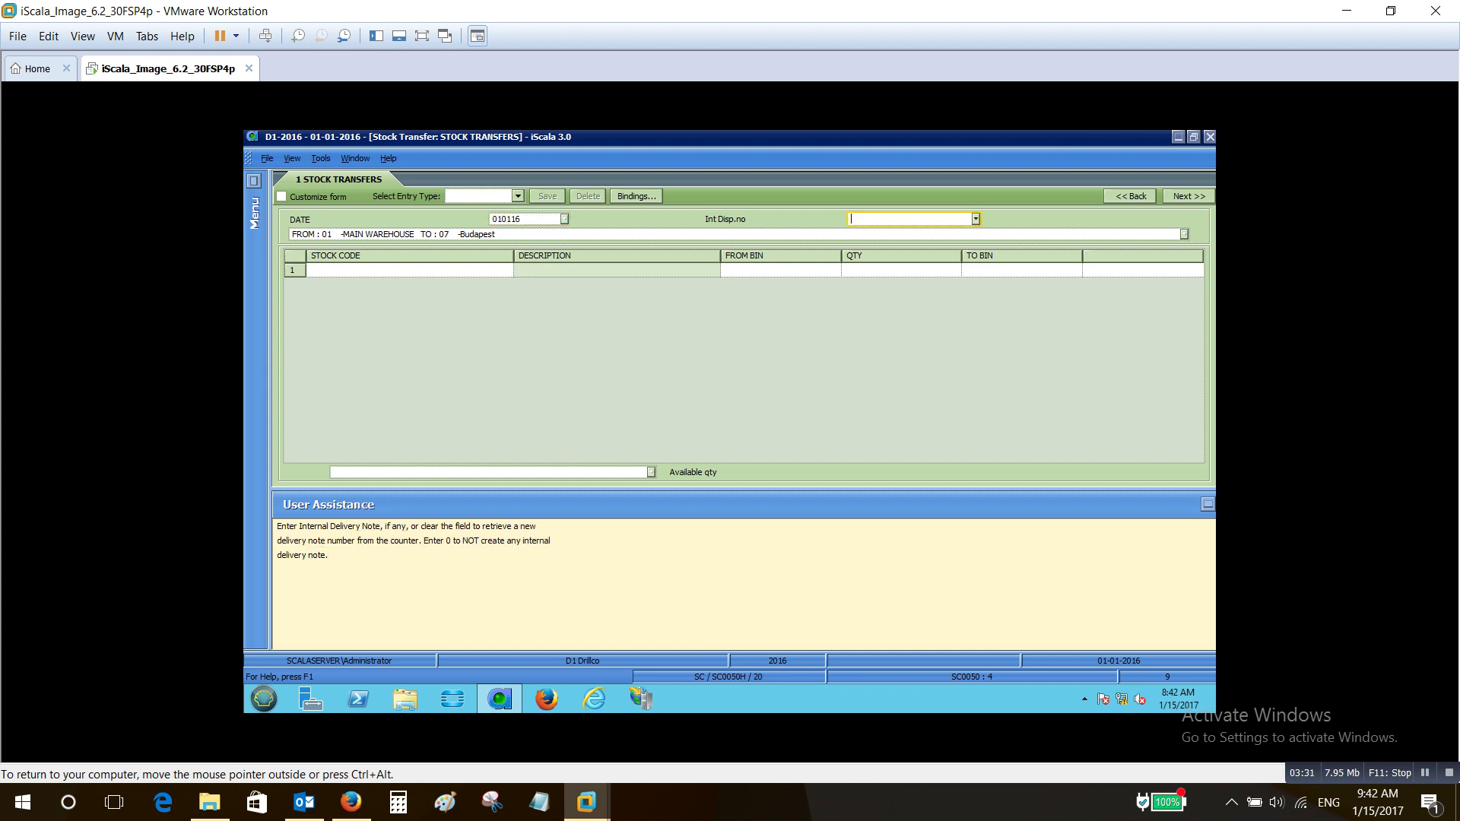
{"action": "key", "text": "Return"}
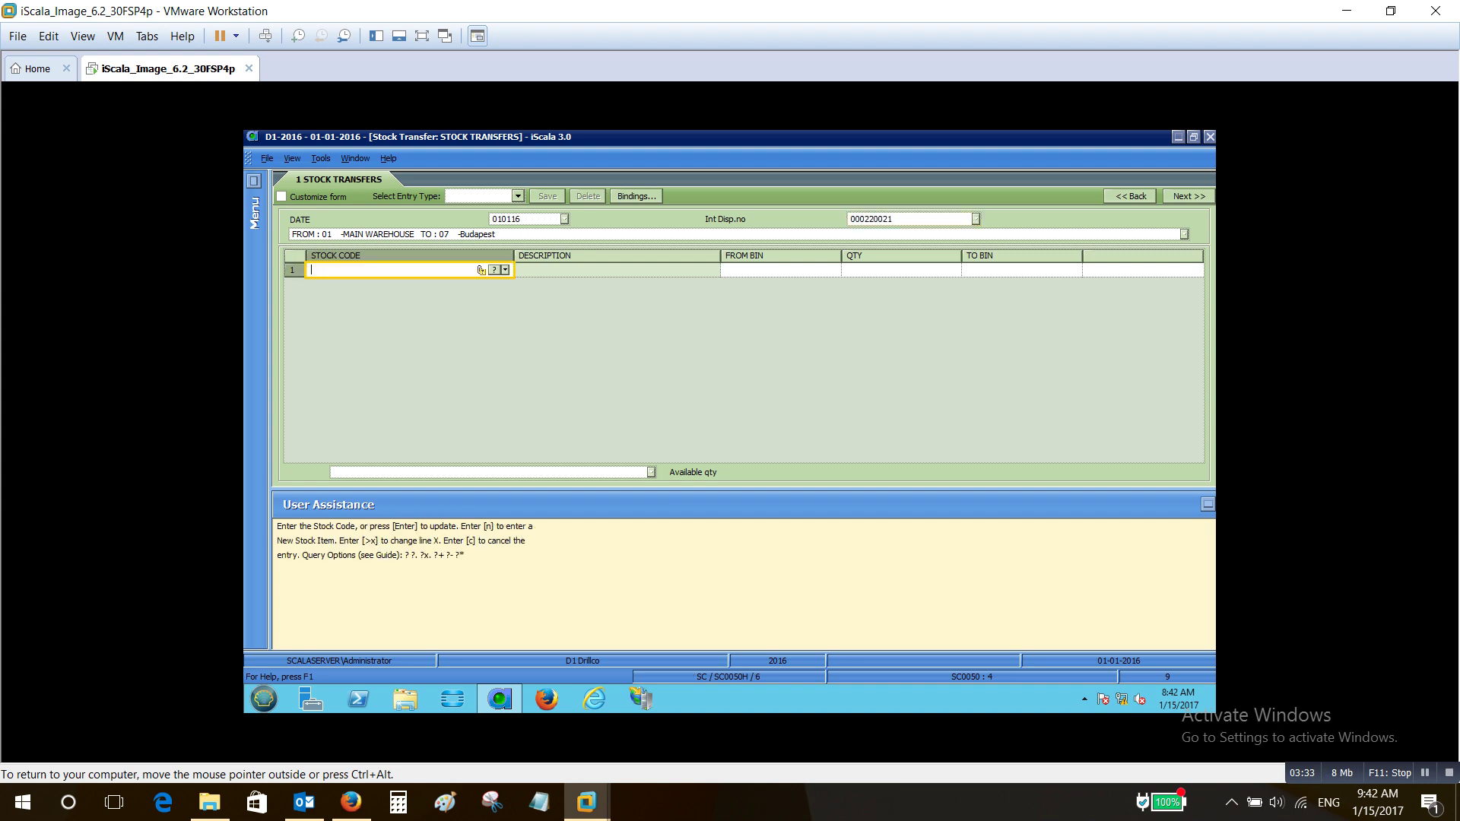
- Add stock item 1101 as the first transfer line with a quantity of 10
{"action": "key", "text": "Return"}
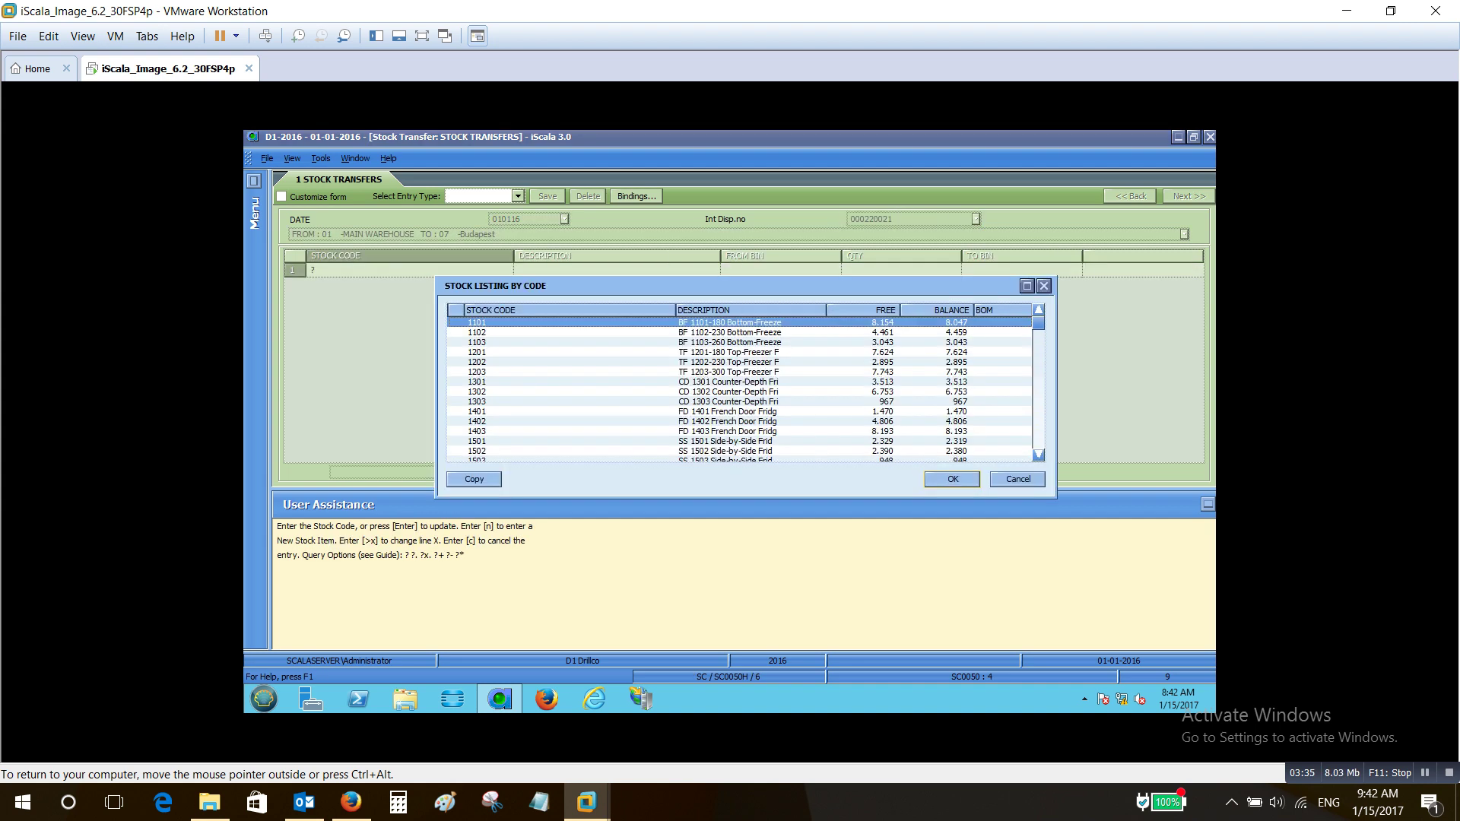
{"action": "key", "text": "Return"}
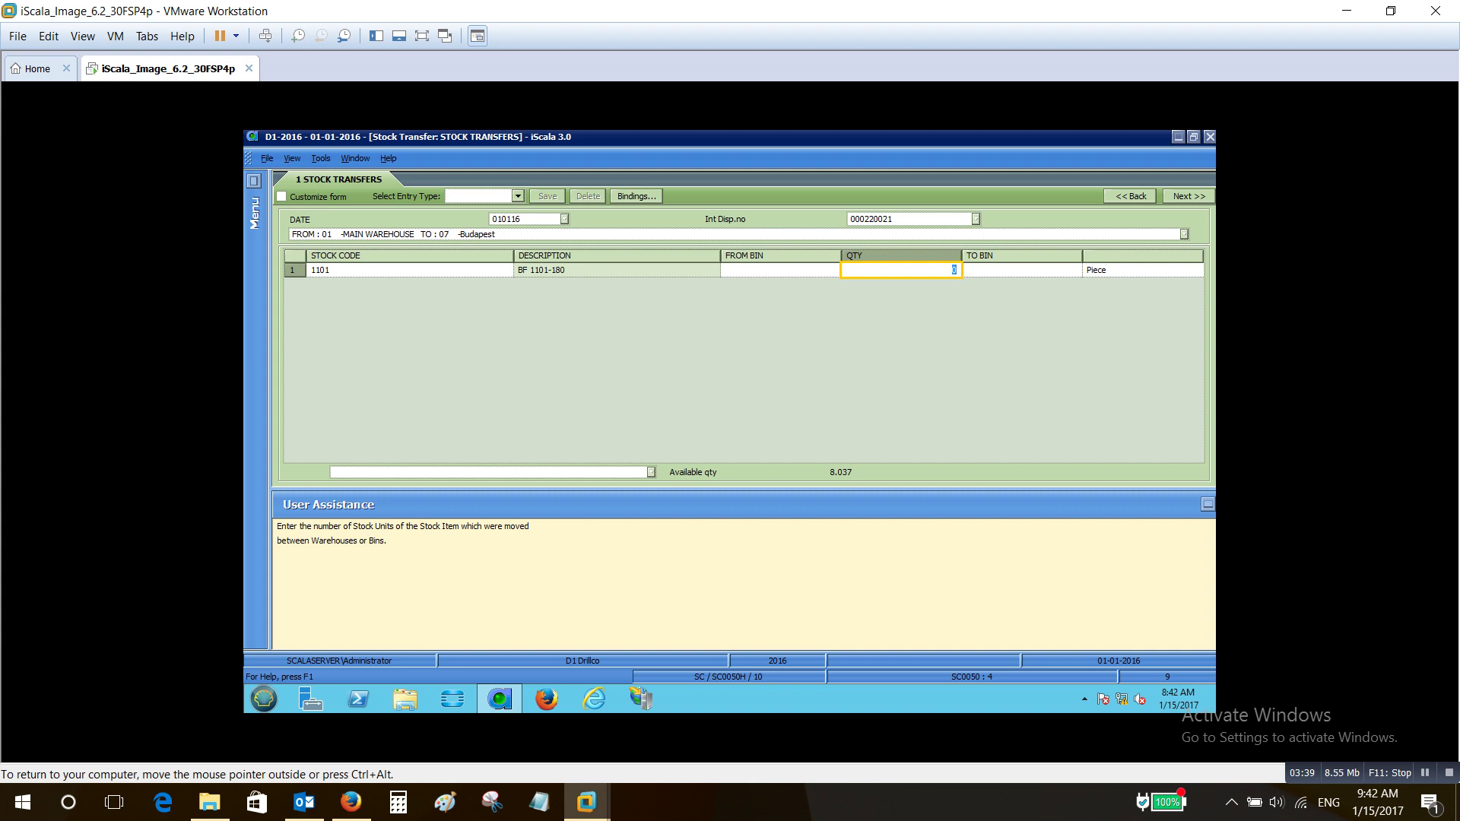
{"action": "type", "text": "10"}
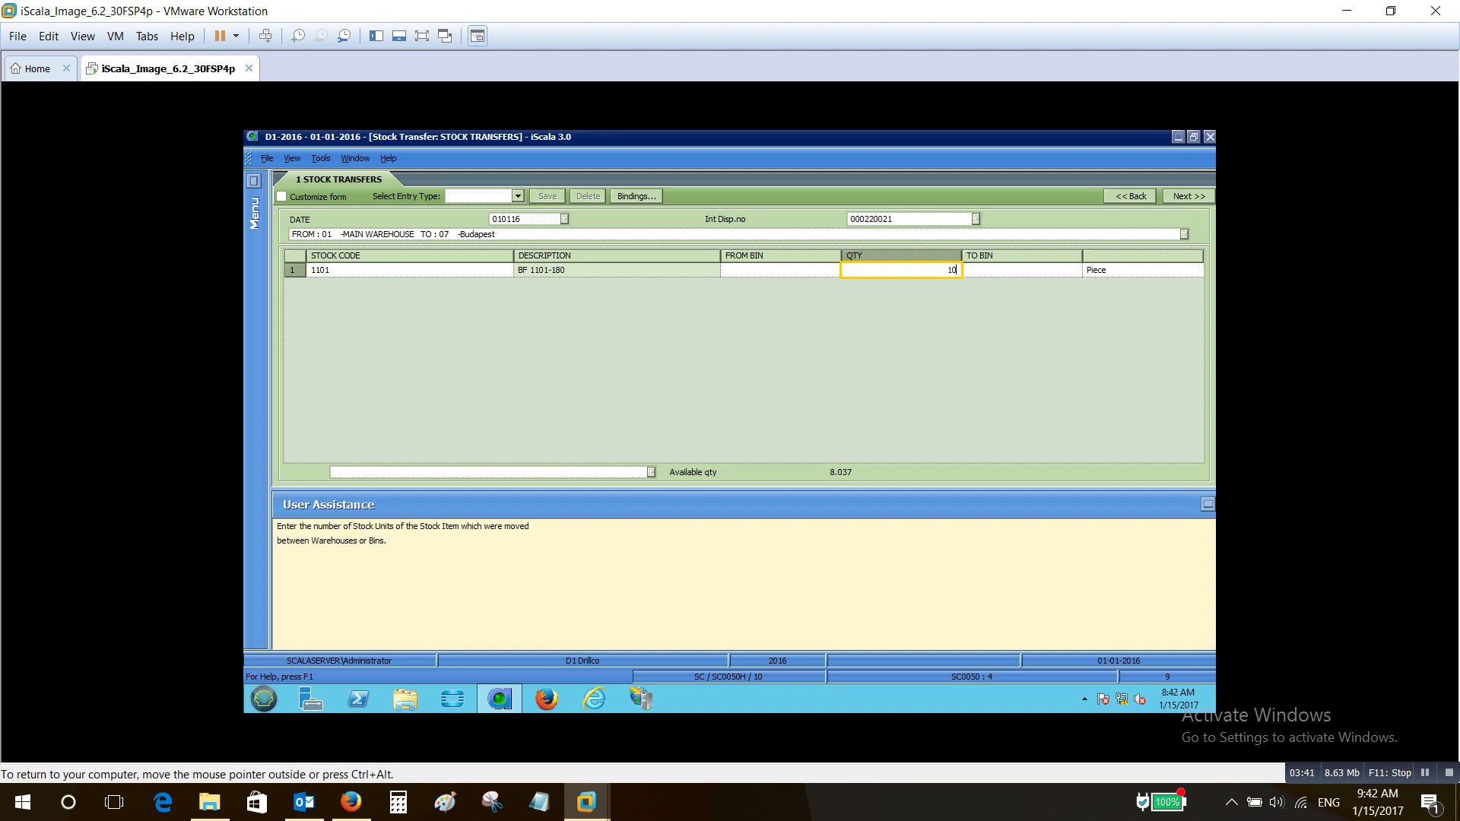
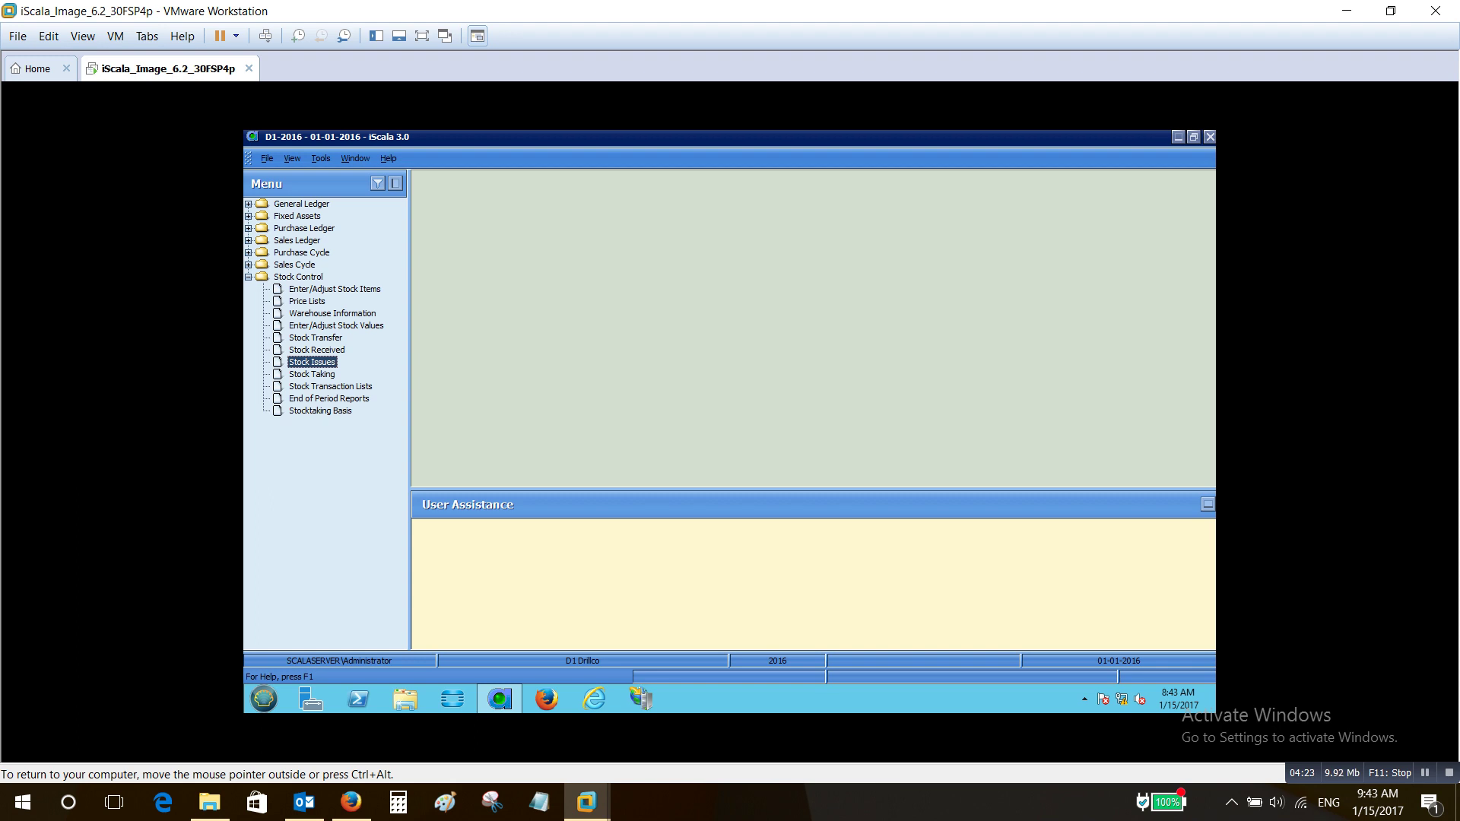
- Start a Stock Taking for warehouse 01 MAIN WAREHOUSE with the transaction date 010116
{"action": "left_click", "coordinate": [312, 374]}
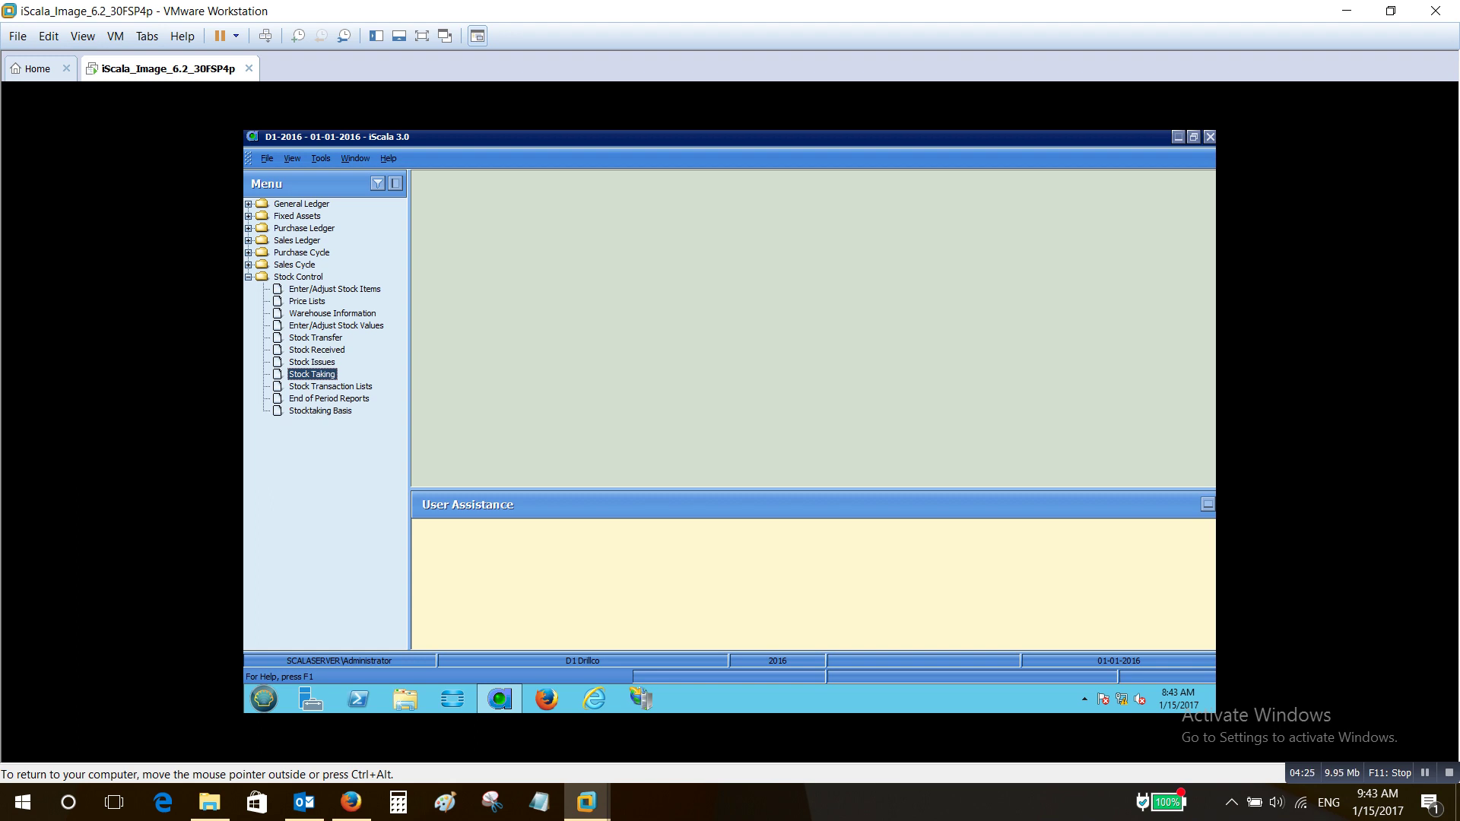
{"action": "key", "text": "Return"}
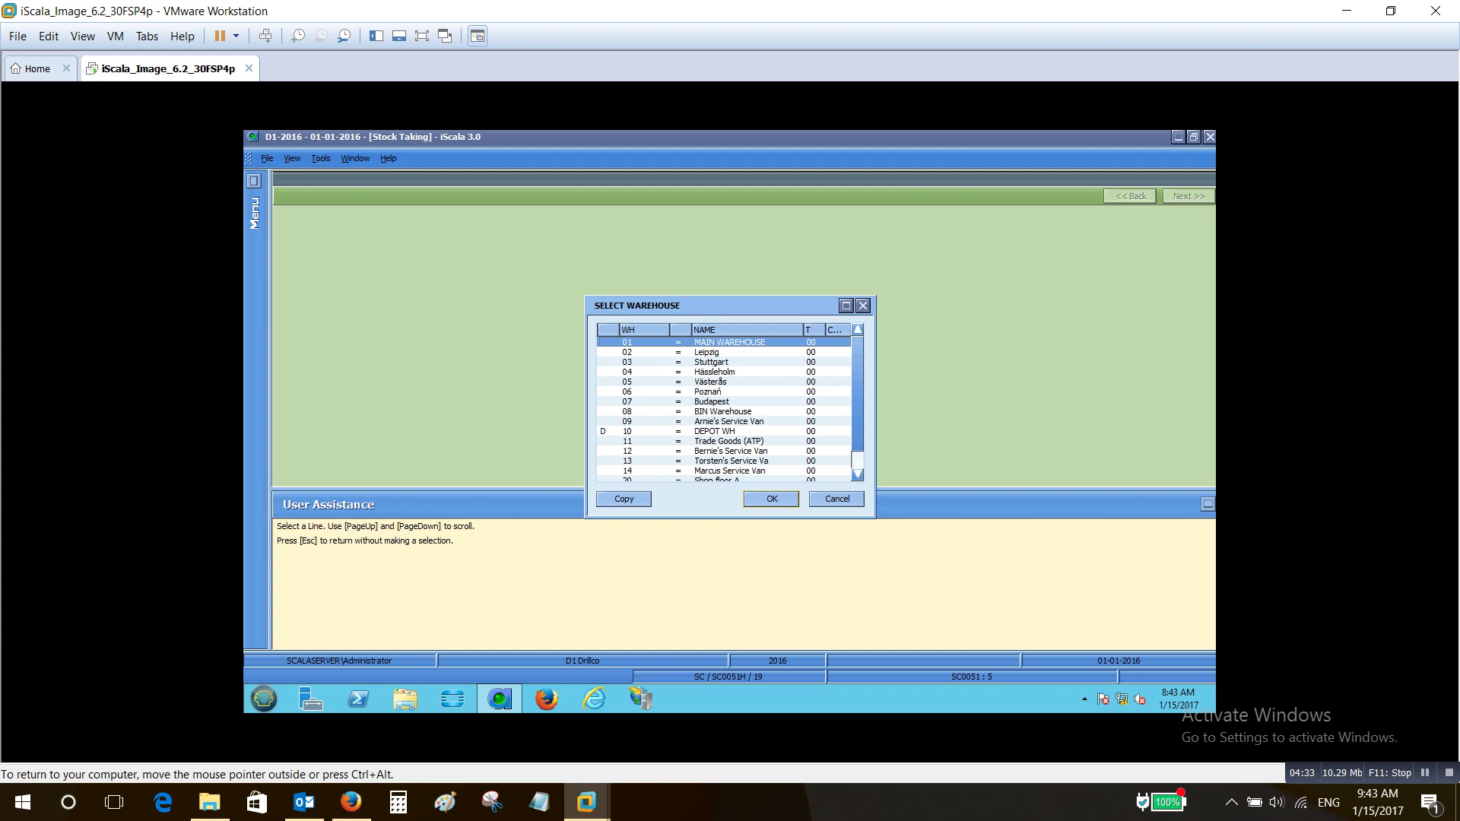
{"action": "key", "text": "Return"}
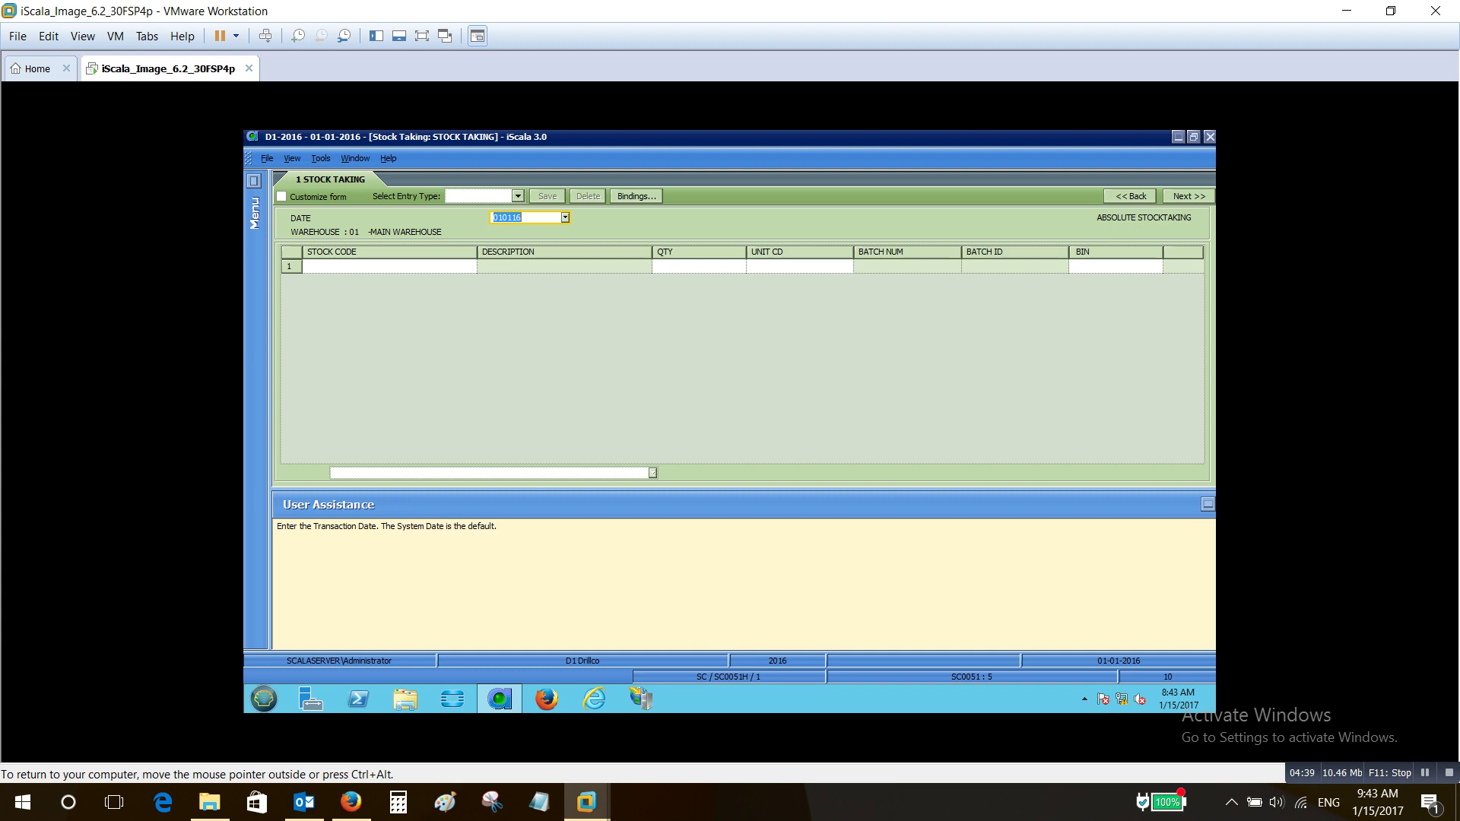
{"action": "key", "text": "Return"}
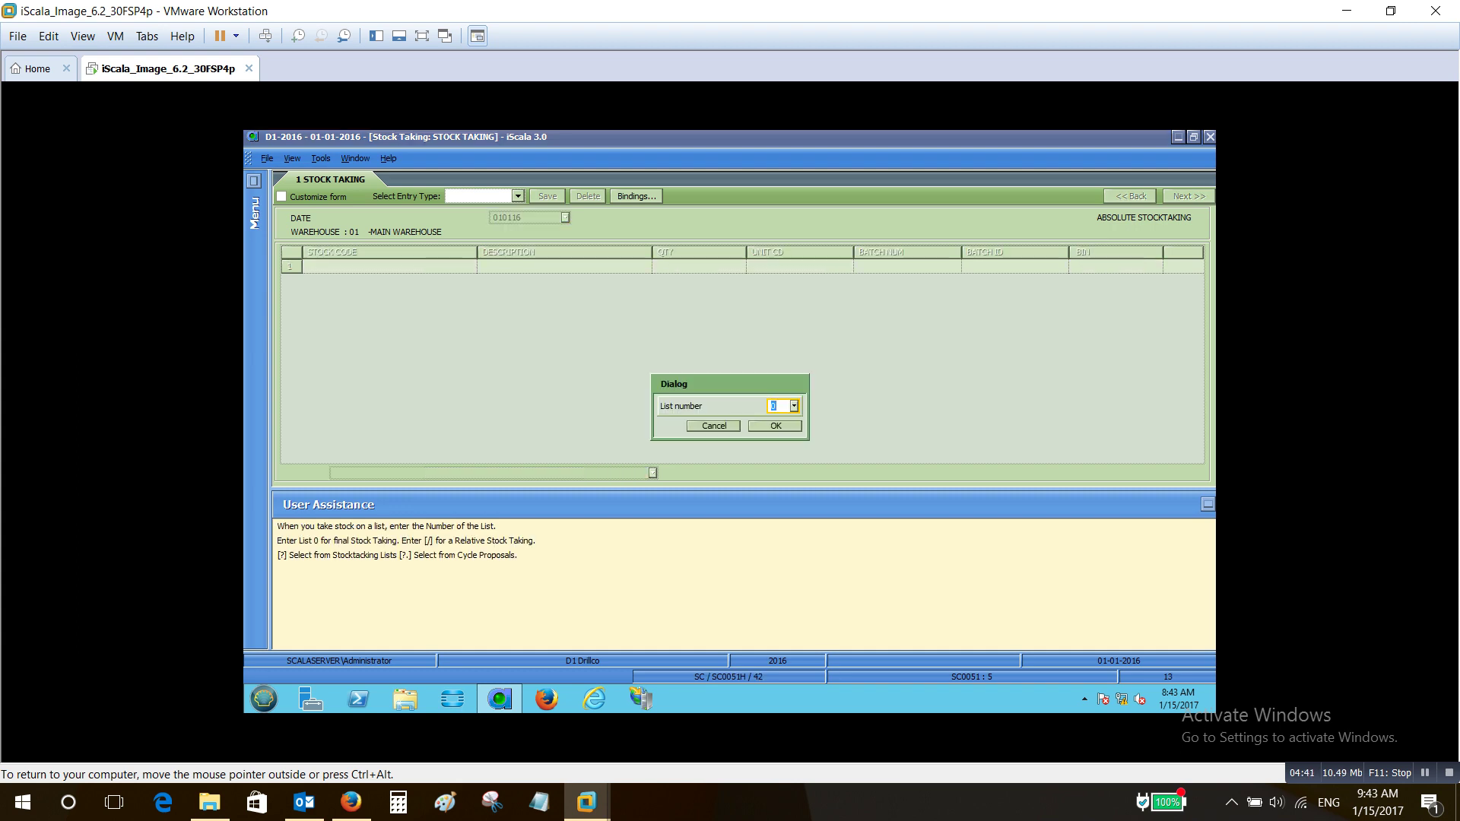
- Try list number 1 for the stock taking, then accept the list number offered and go on to the stock lines
{"action": "type", "text": "1"}
{"action": "key", "text": "Return"}
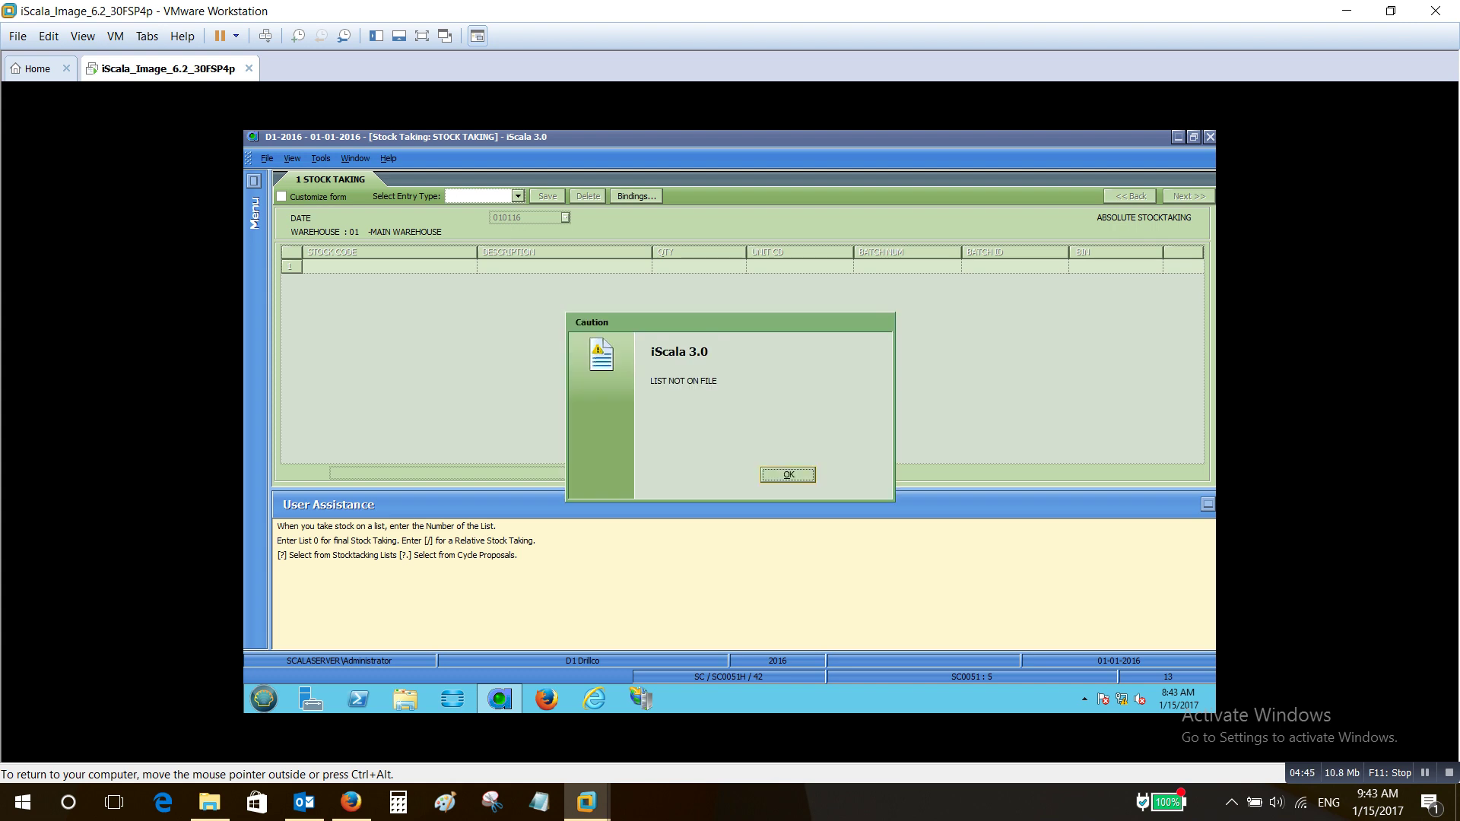
{"action": "key", "text": "Return"}
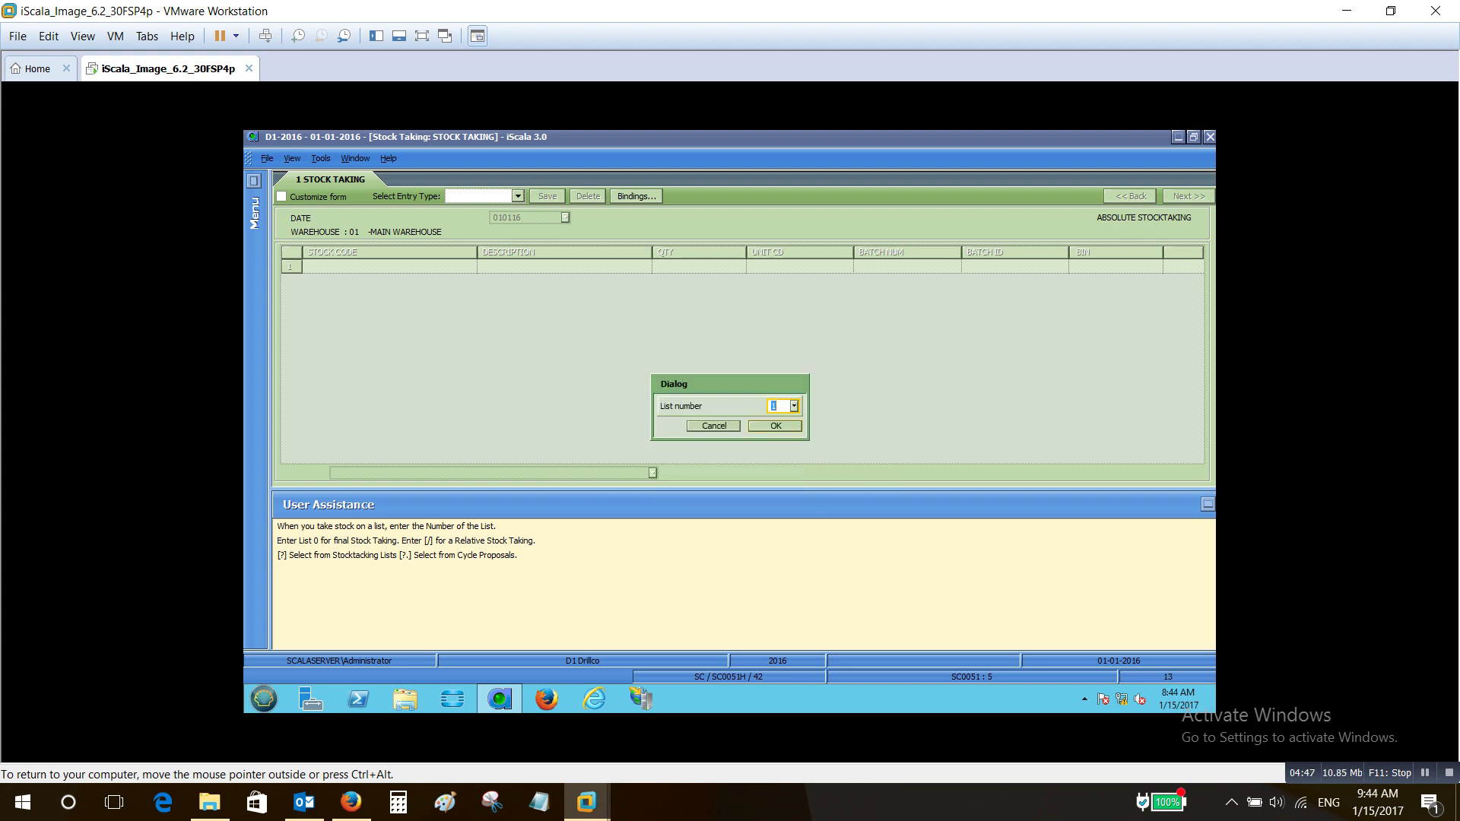
{"action": "key", "text": "Return"}
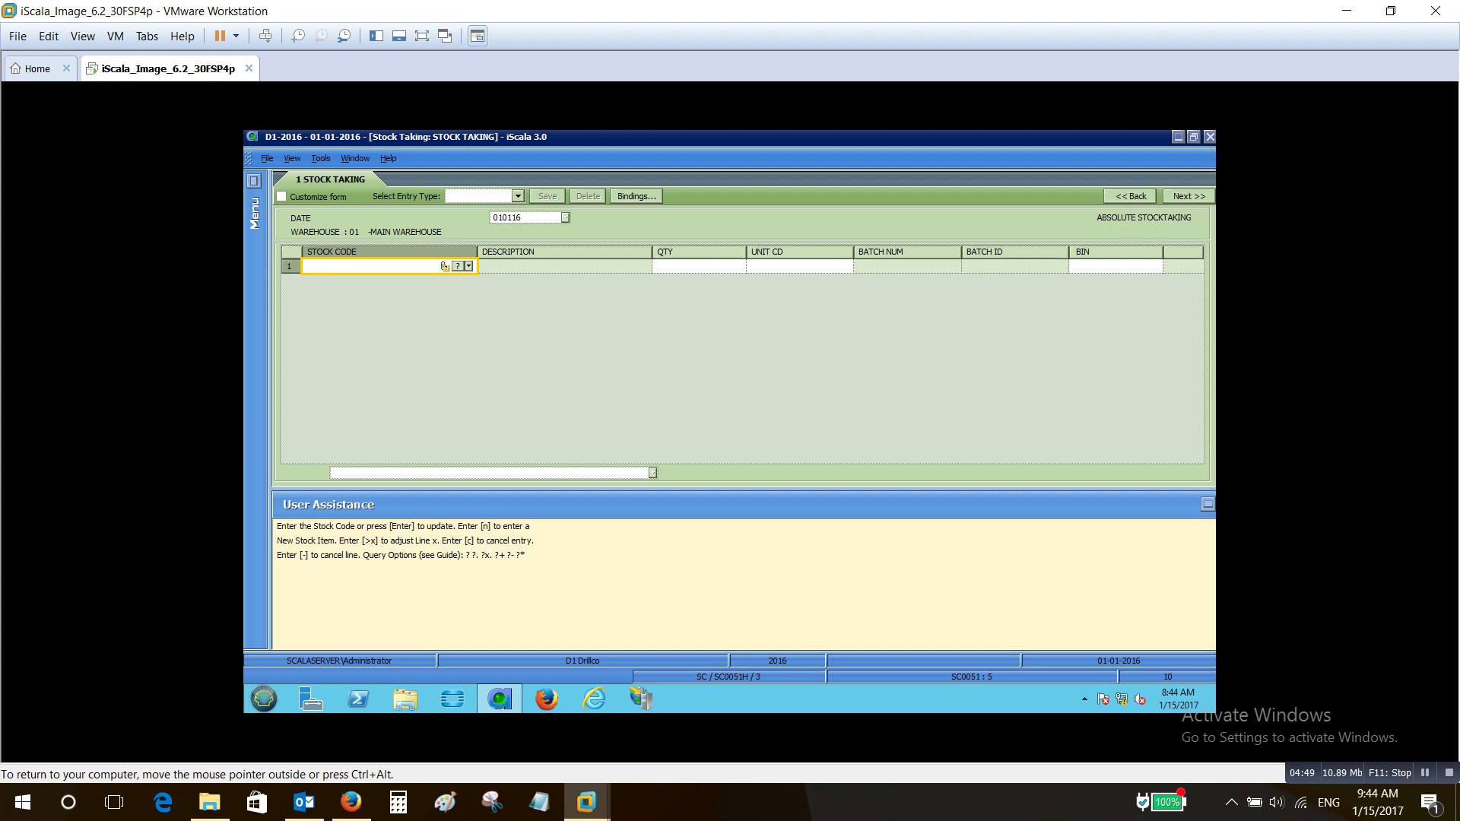
- Add stock item 1101 as the first stock-taking line and set its counted quantity to 8.100
{"action": "key", "text": "Return"}
{"action": "key", "text": "Return"}
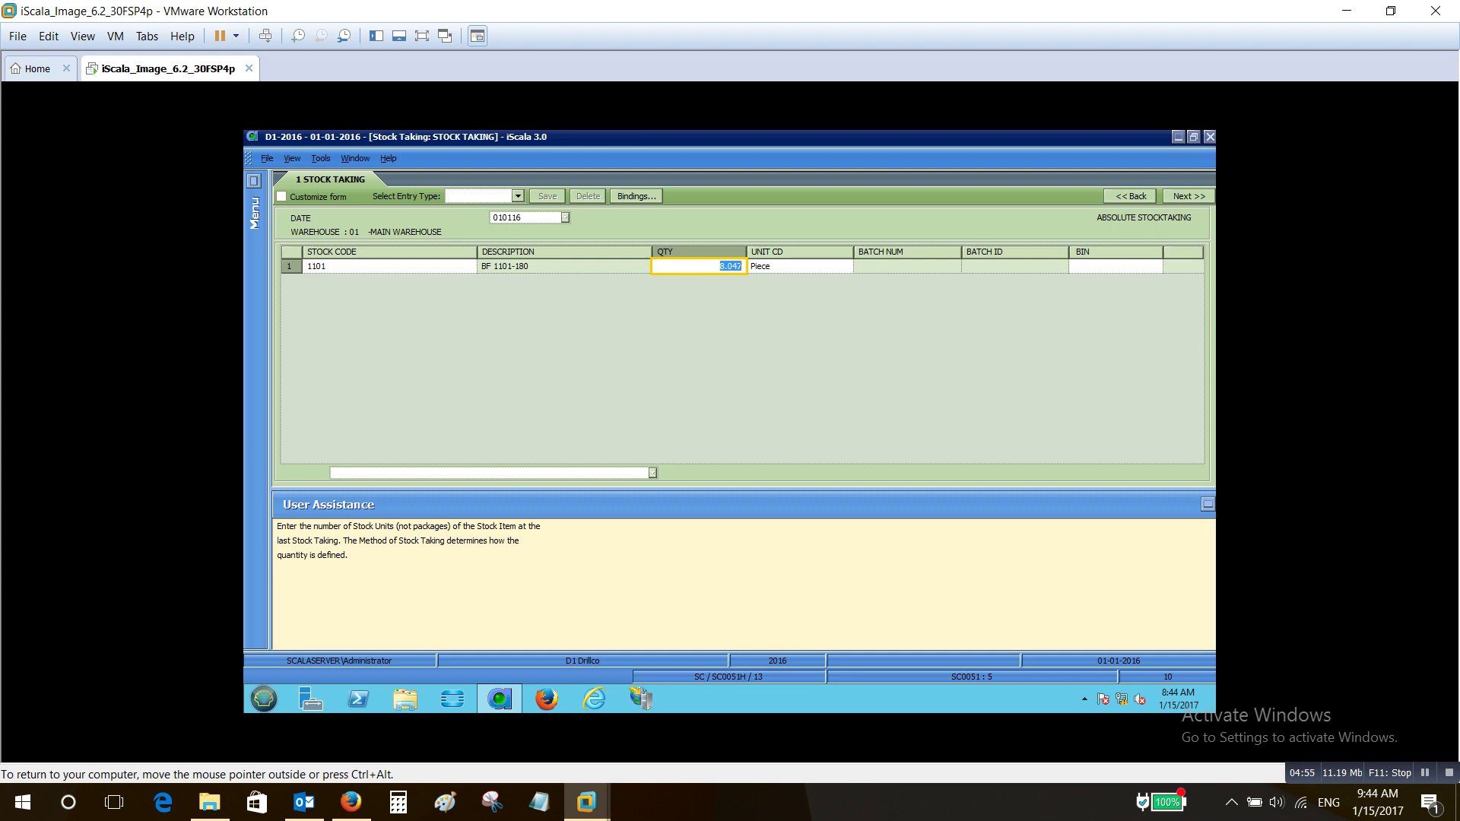
{"action": "key", "text": "Right"}
{"action": "double_click", "coordinate": [720, 266]}
{"action": "type", "text": "8.100"}
{"action": "key", "text": "Return"}
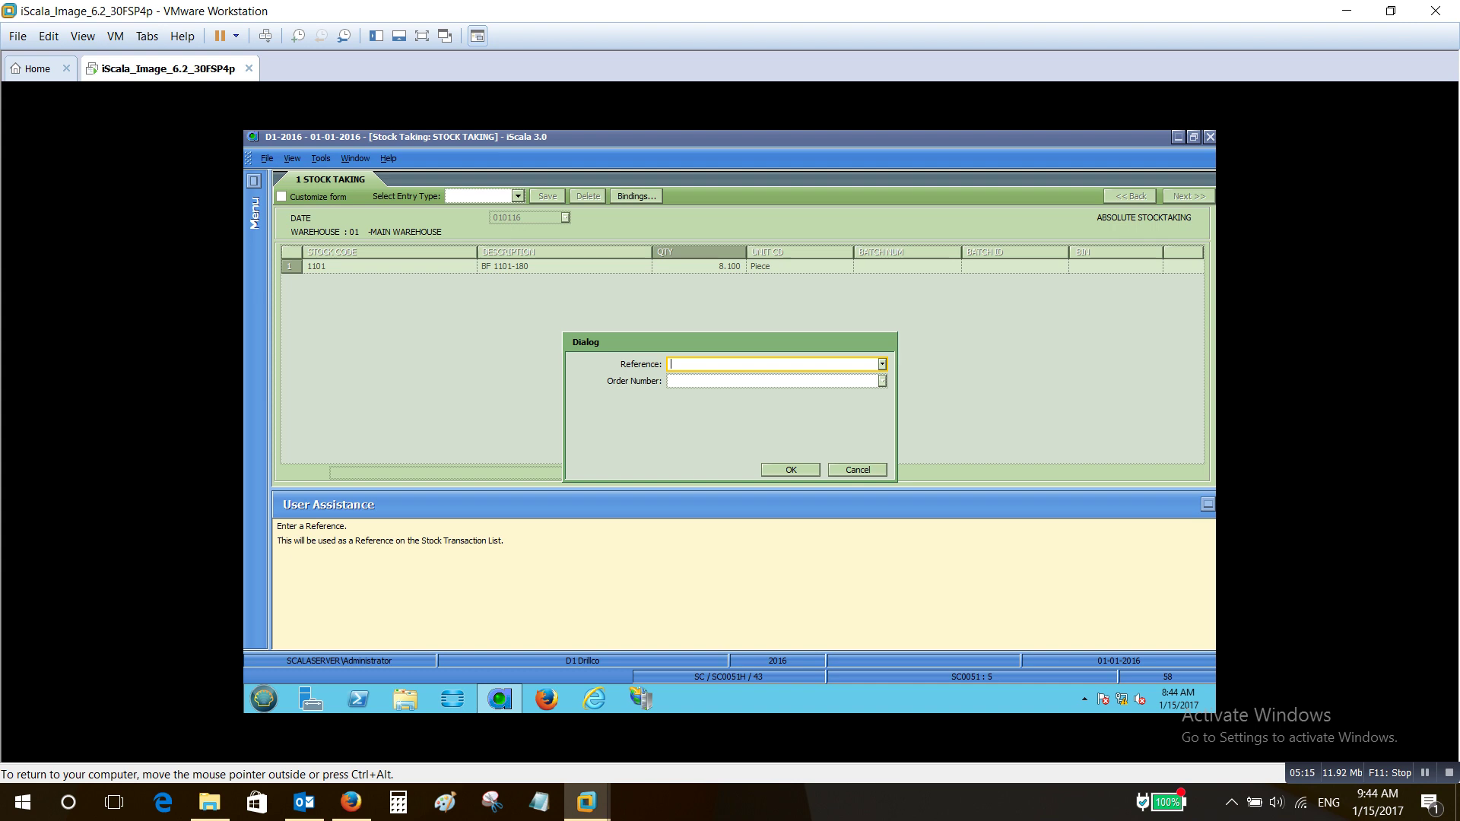
- Leave the reference and order number blank and update the stock taking
{"action": "key", "text": "Return"}
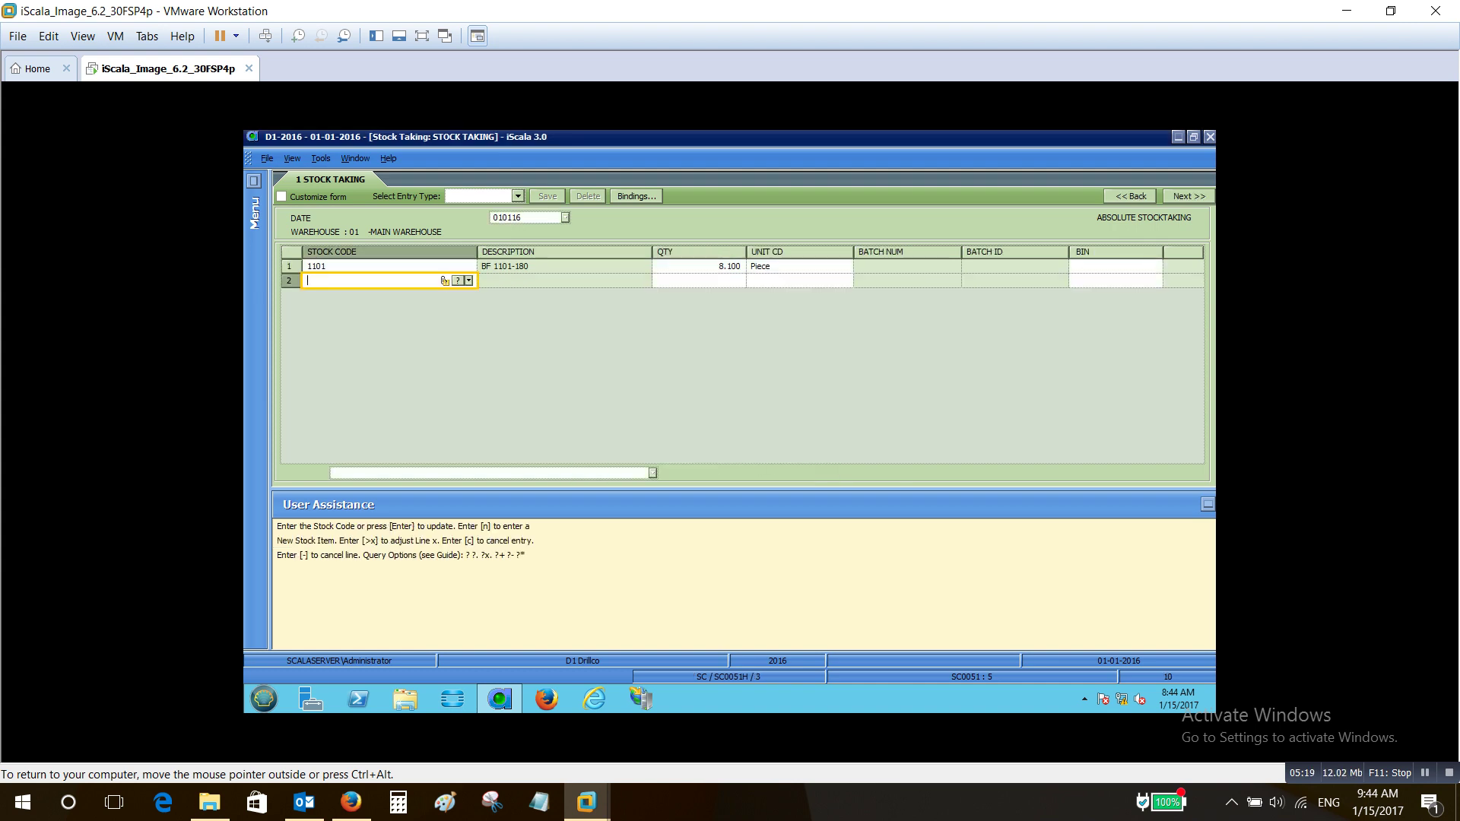
{"action": "key", "text": "Return"}
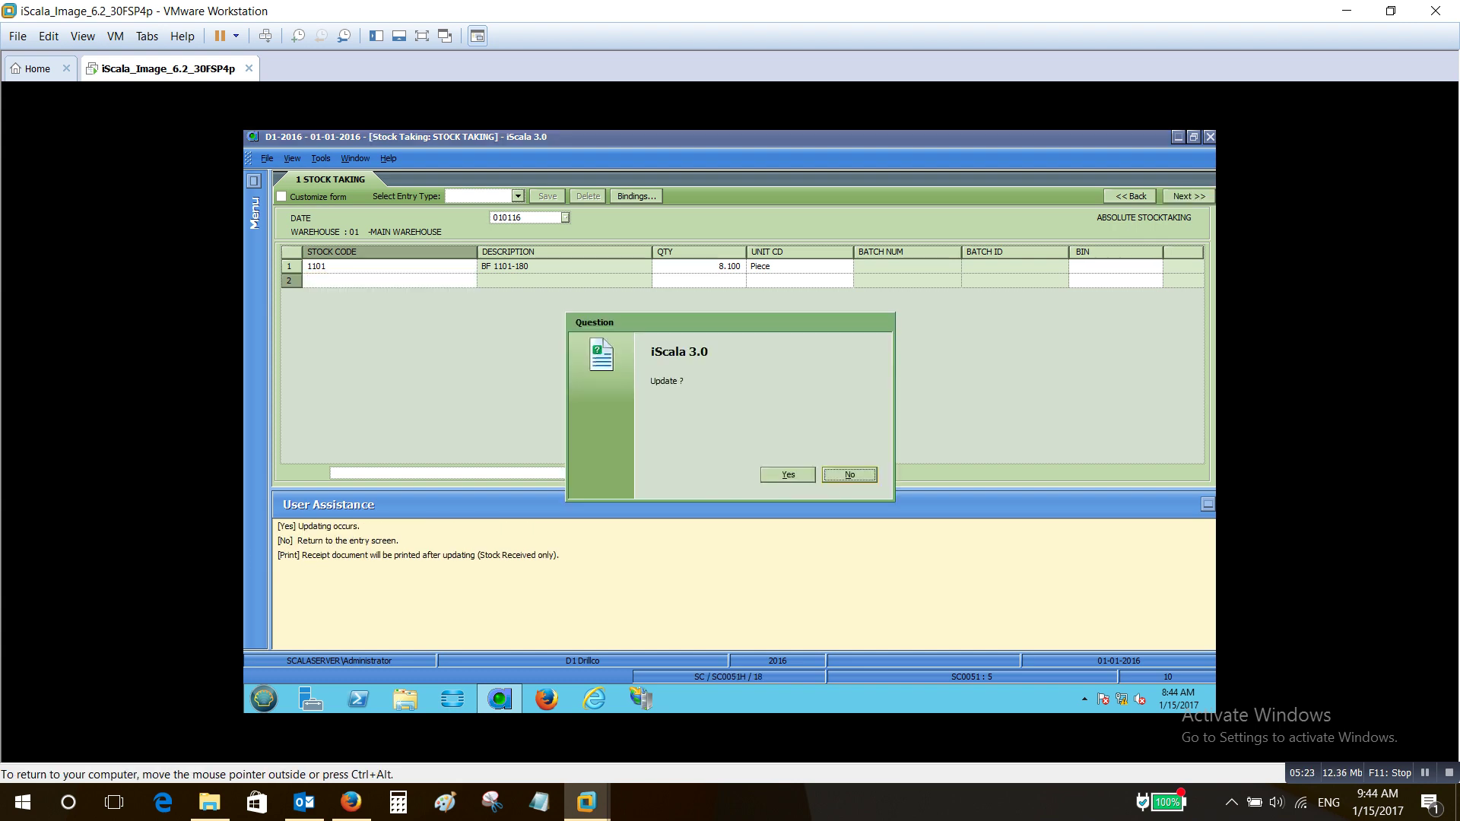
{"action": "key", "text": "y"}
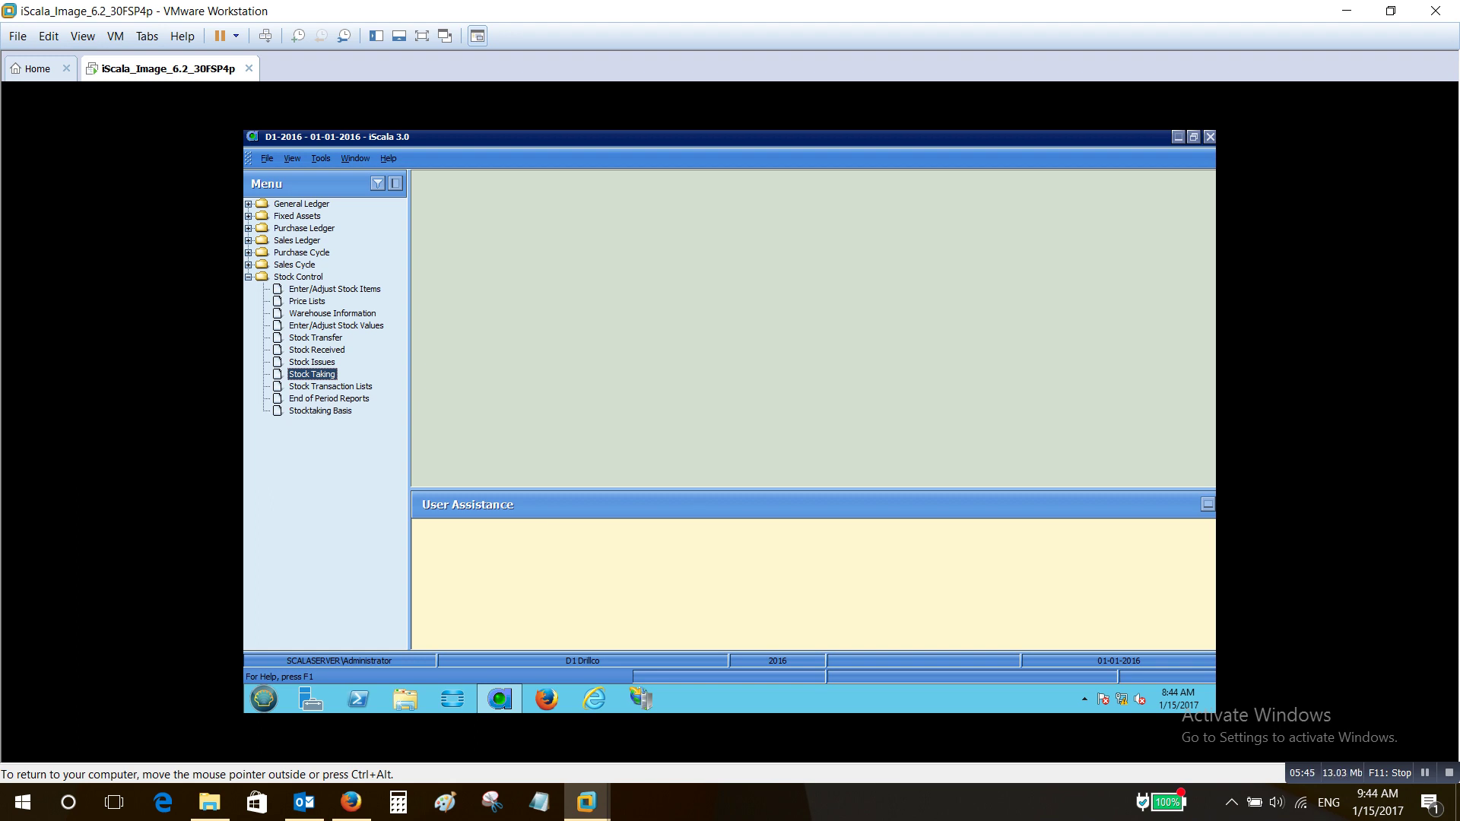
- Generate the Stock Transaction List with the default selection in base currency as a Printer RPT - Portrait print preview
{"action": "left_click", "coordinate": [330, 386]}
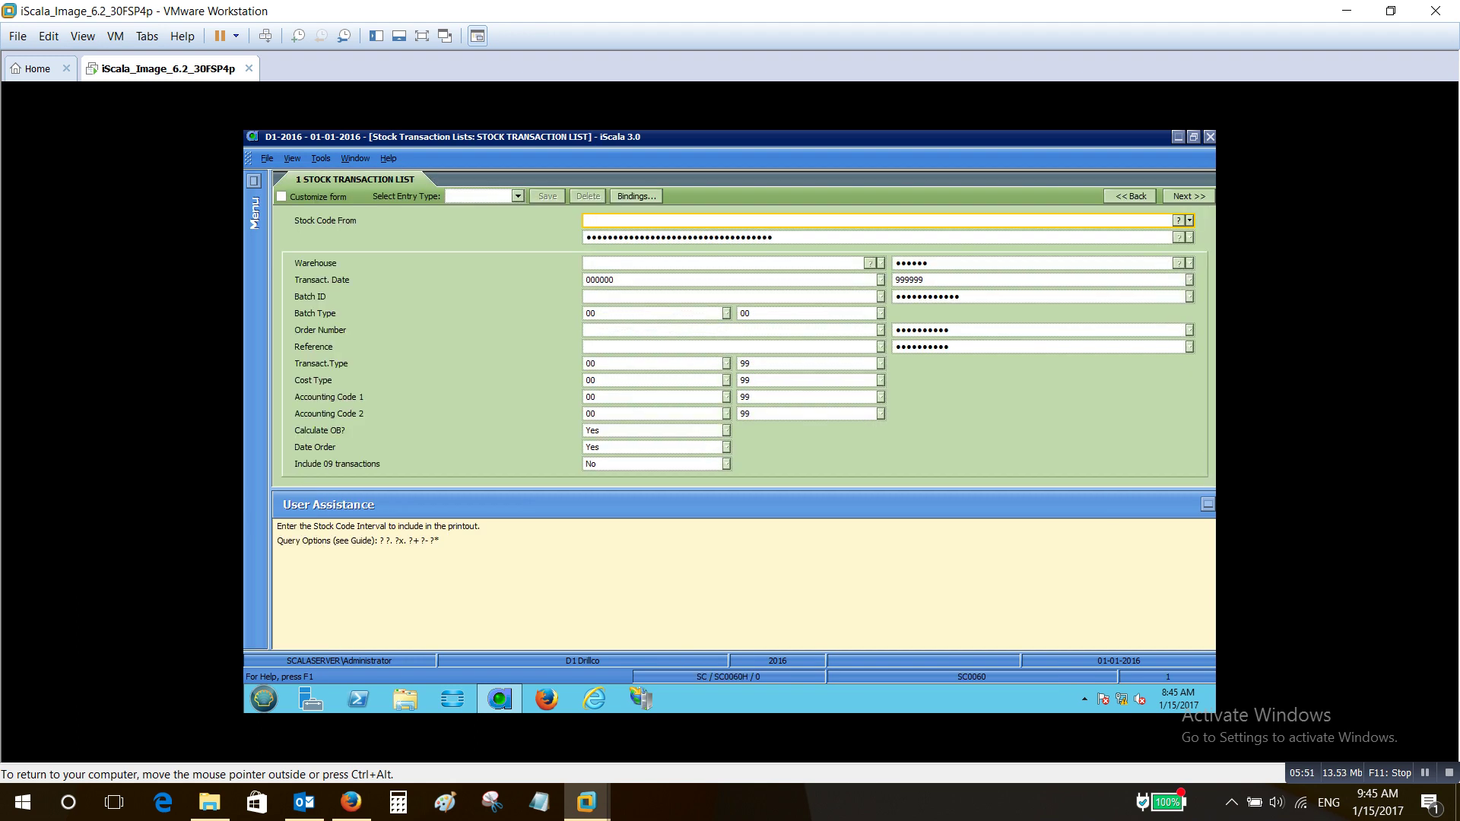
{"action": "key", "text": "Page_Down"}
{"action": "key", "text": "Page_Down"}
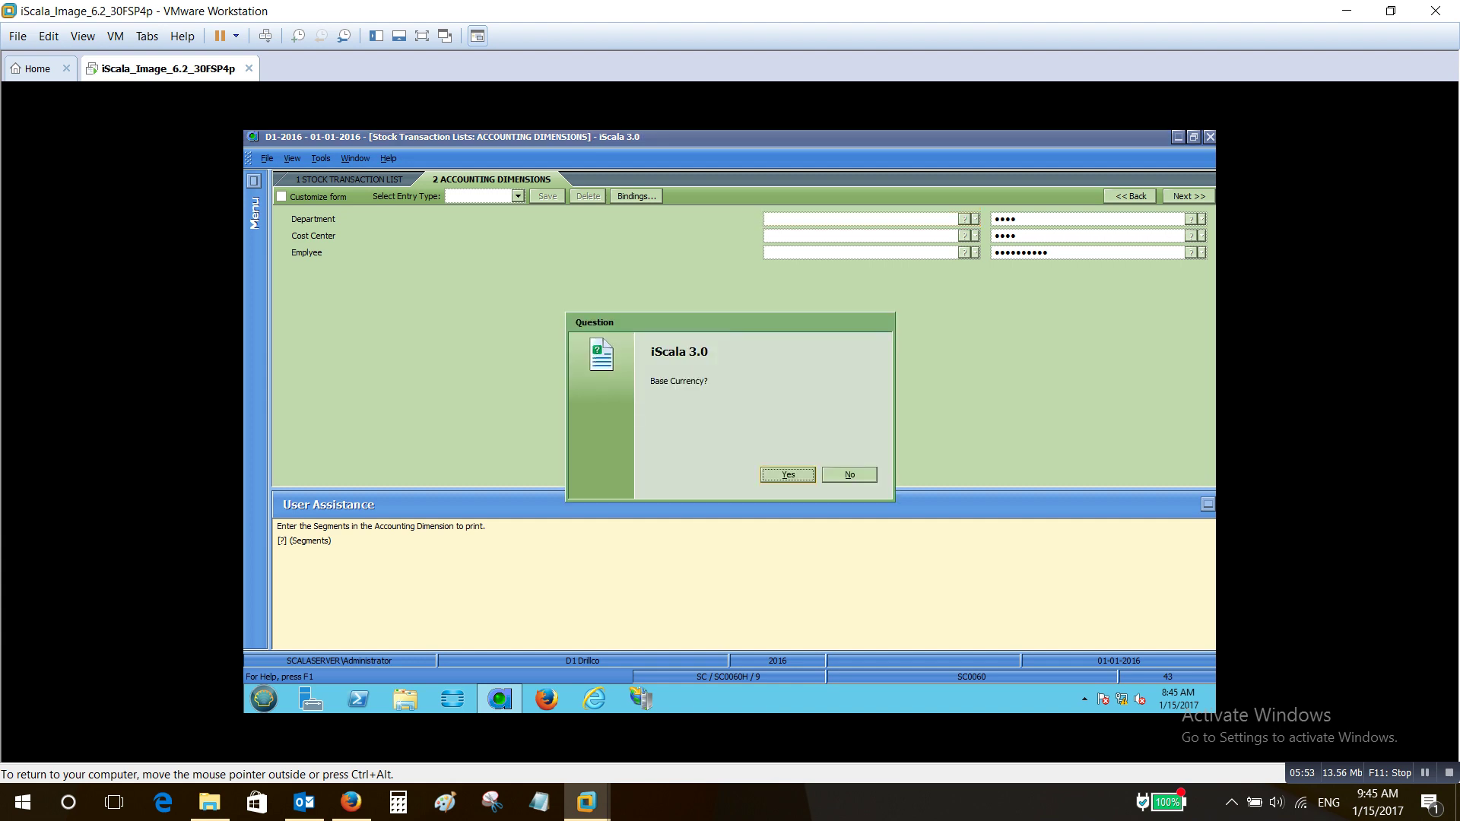
{"action": "key", "text": "Return"}
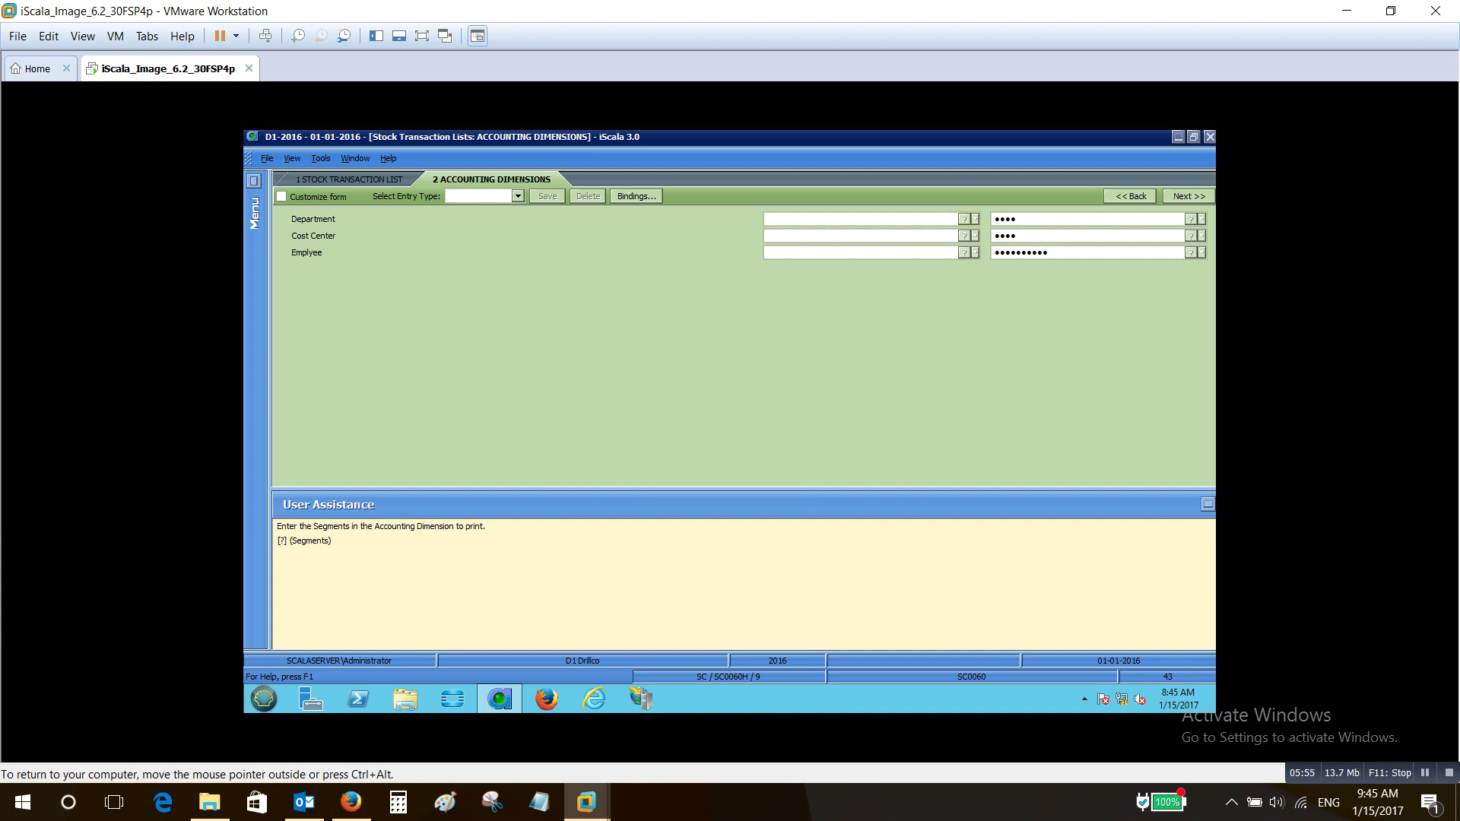
{"action": "key", "text": "Return"}
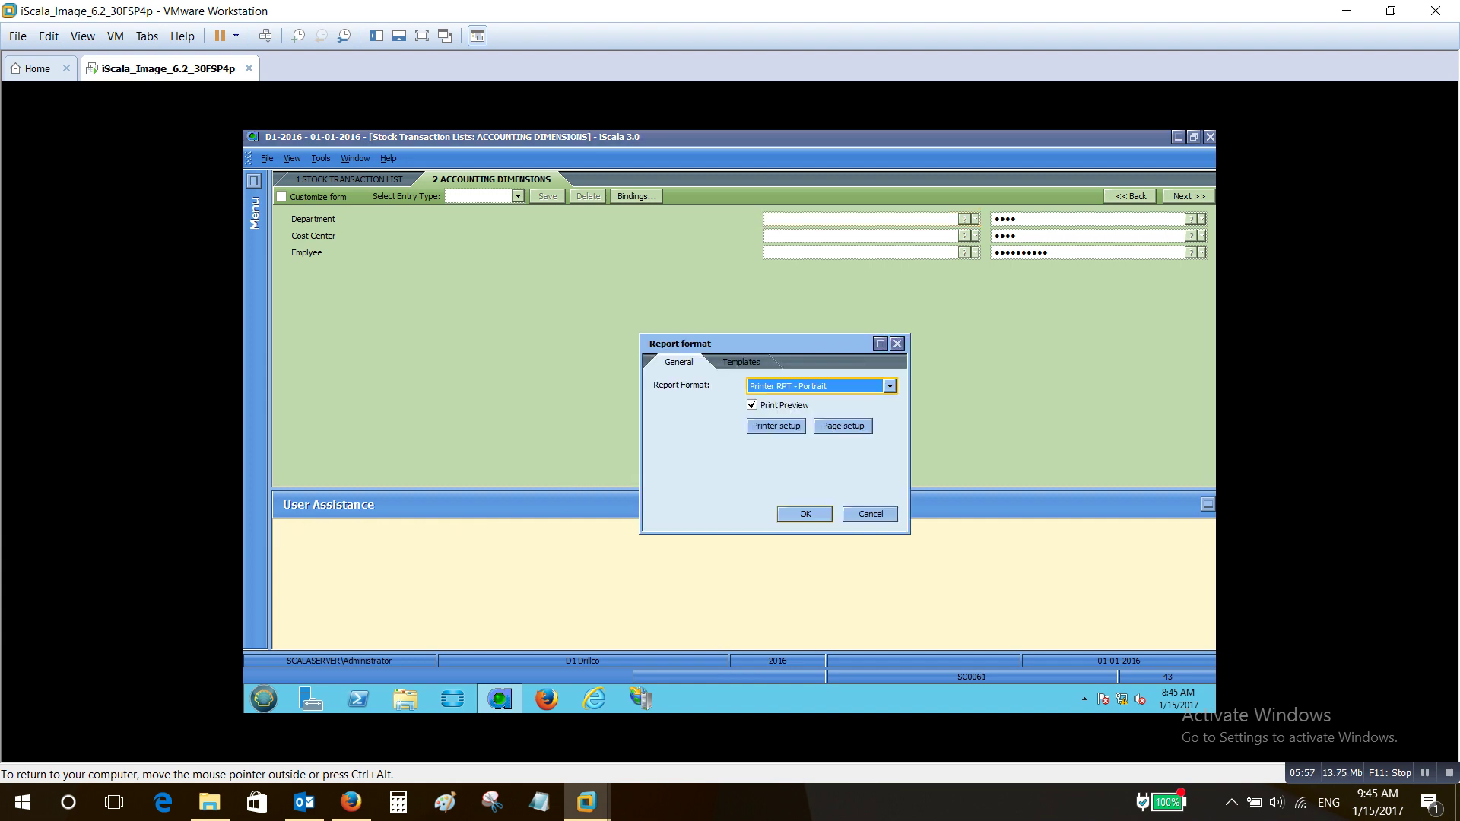
{"action": "key", "text": "Return"}
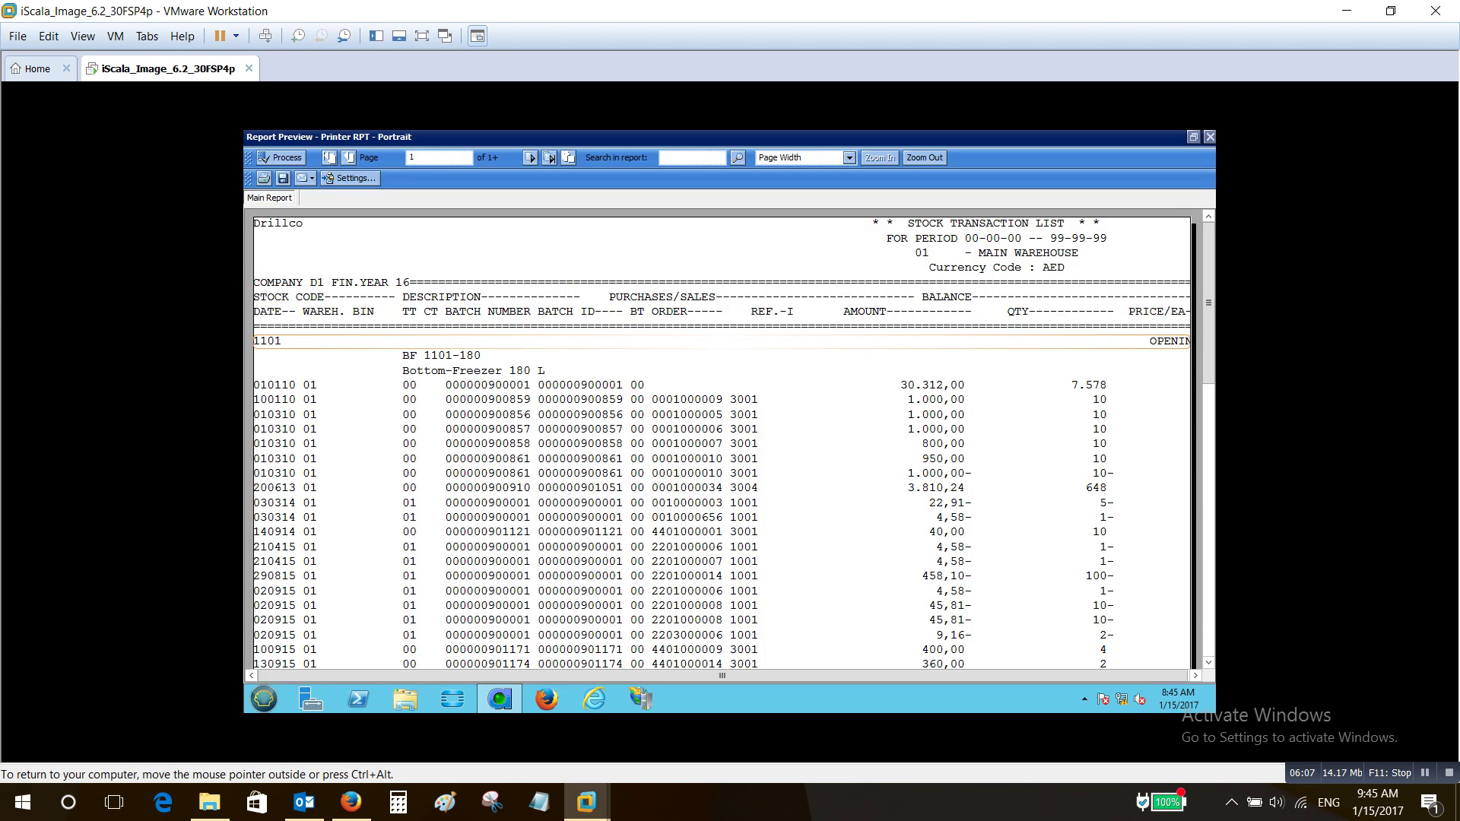
- Examine the transactions of item 1101 in the Stock Transaction List preview, then close the report and its selection form
{"action": "left_click", "coordinate": [440, 355]}
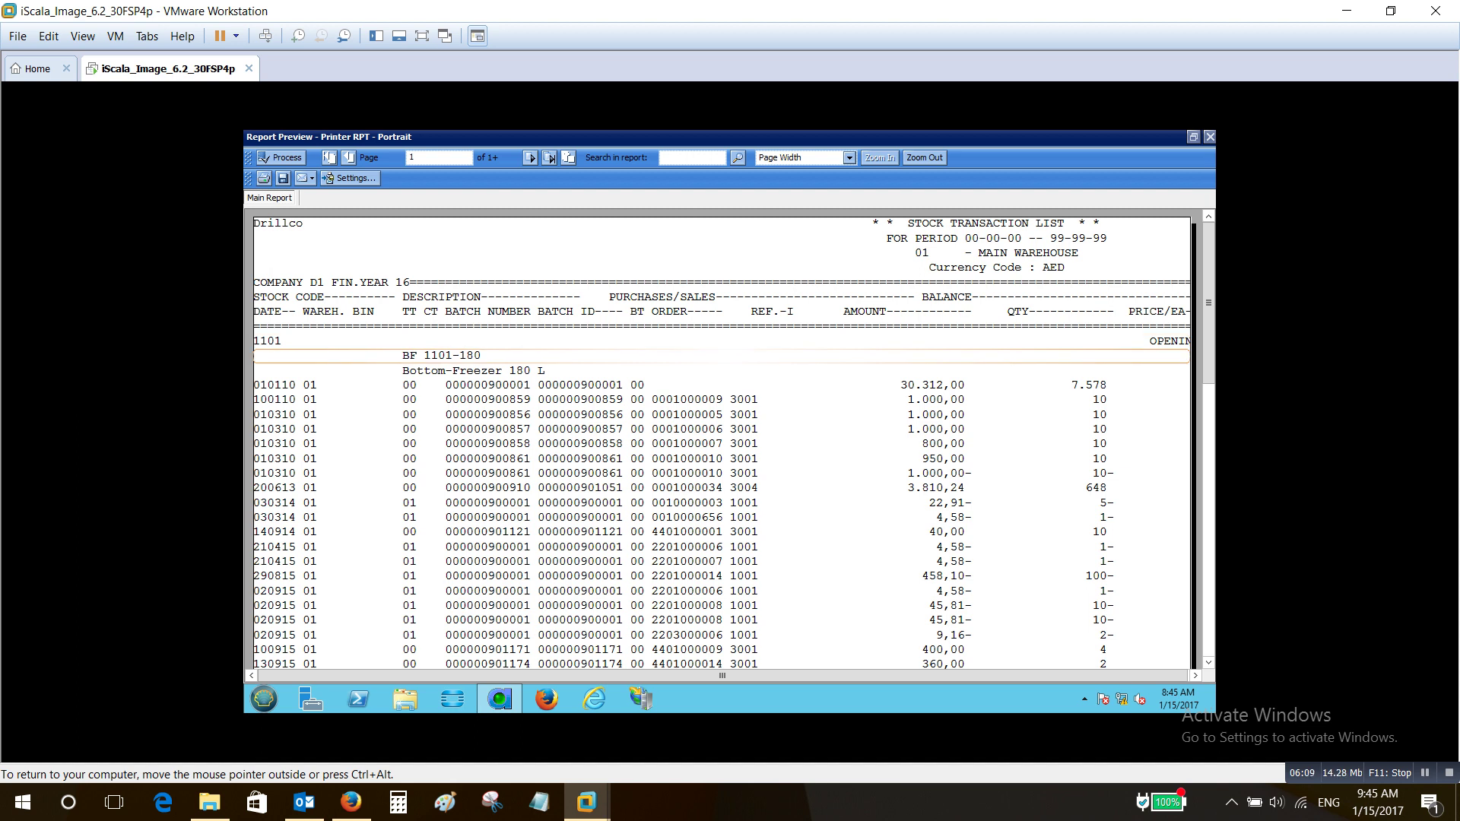
{"action": "left_click", "coordinate": [471, 370]}
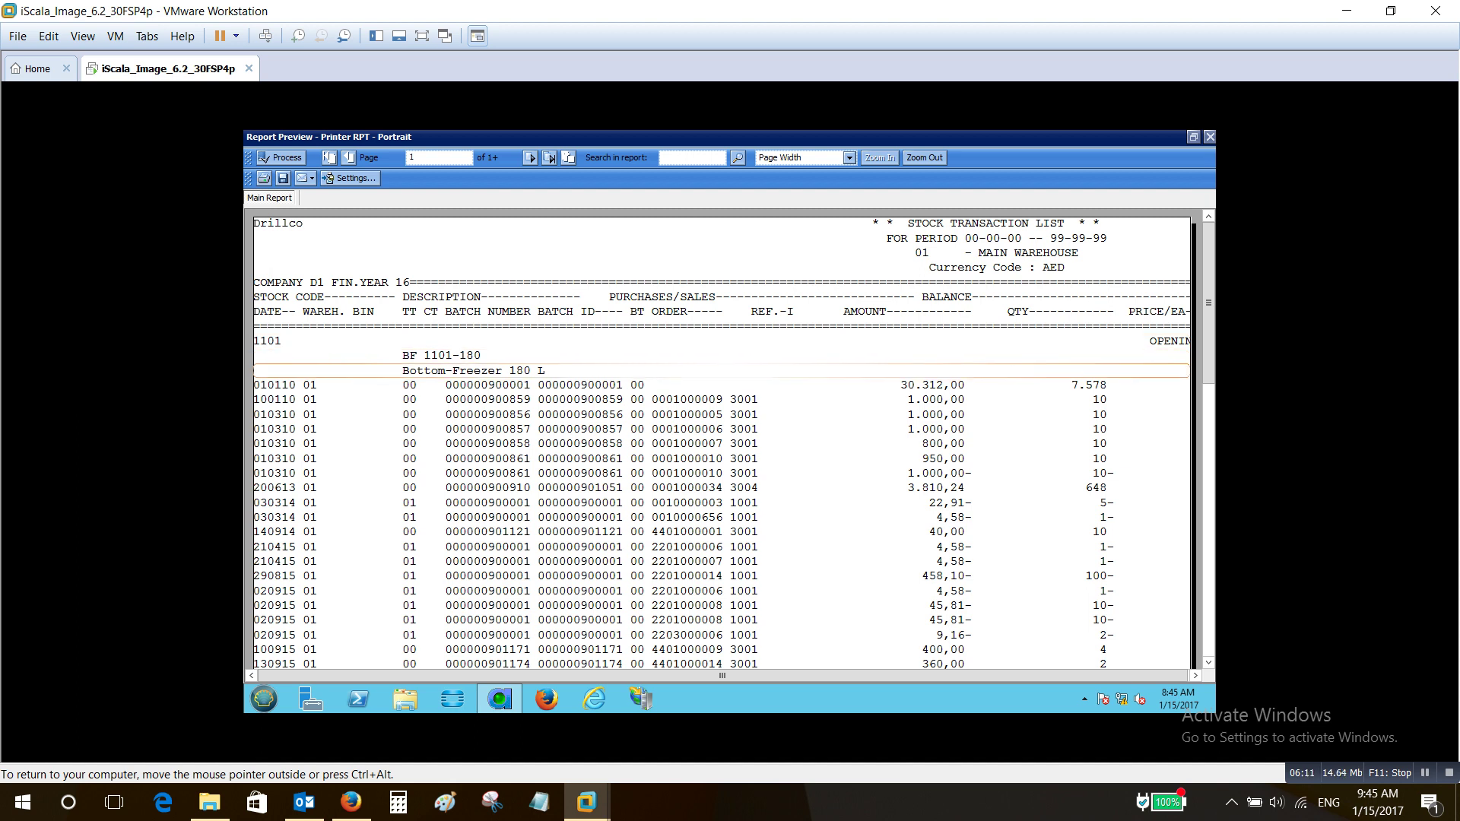
{"action": "left_click", "coordinate": [486, 400]}
{"action": "key", "text": "Down"}
{"action": "key", "text": "Down"}
{"action": "key", "text": "Up"}
{"action": "key", "text": "Up"}
{"action": "key", "text": "Up"}
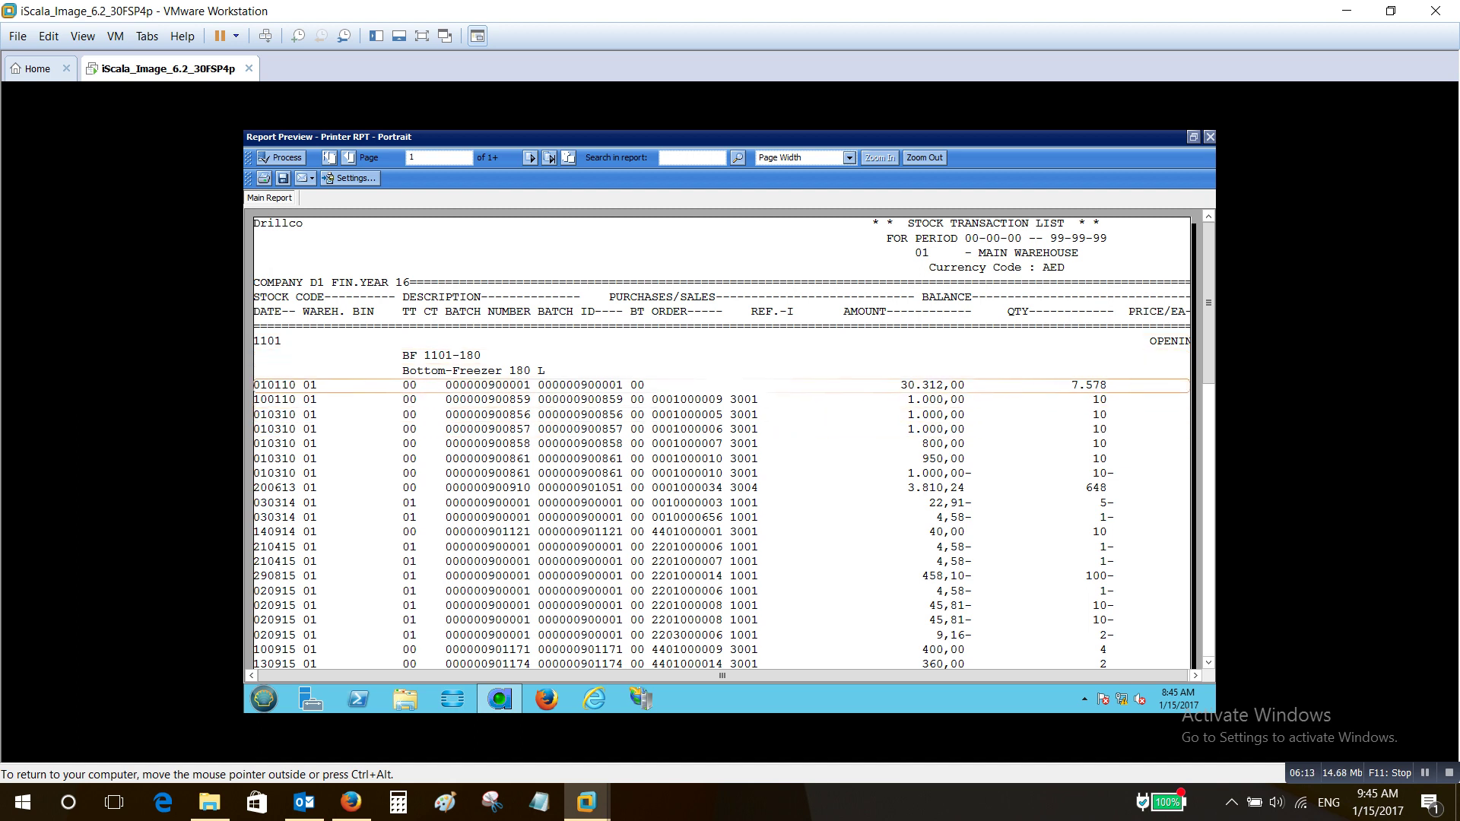
{"action": "key", "text": "Up"}
{"action": "key", "text": "Up"}
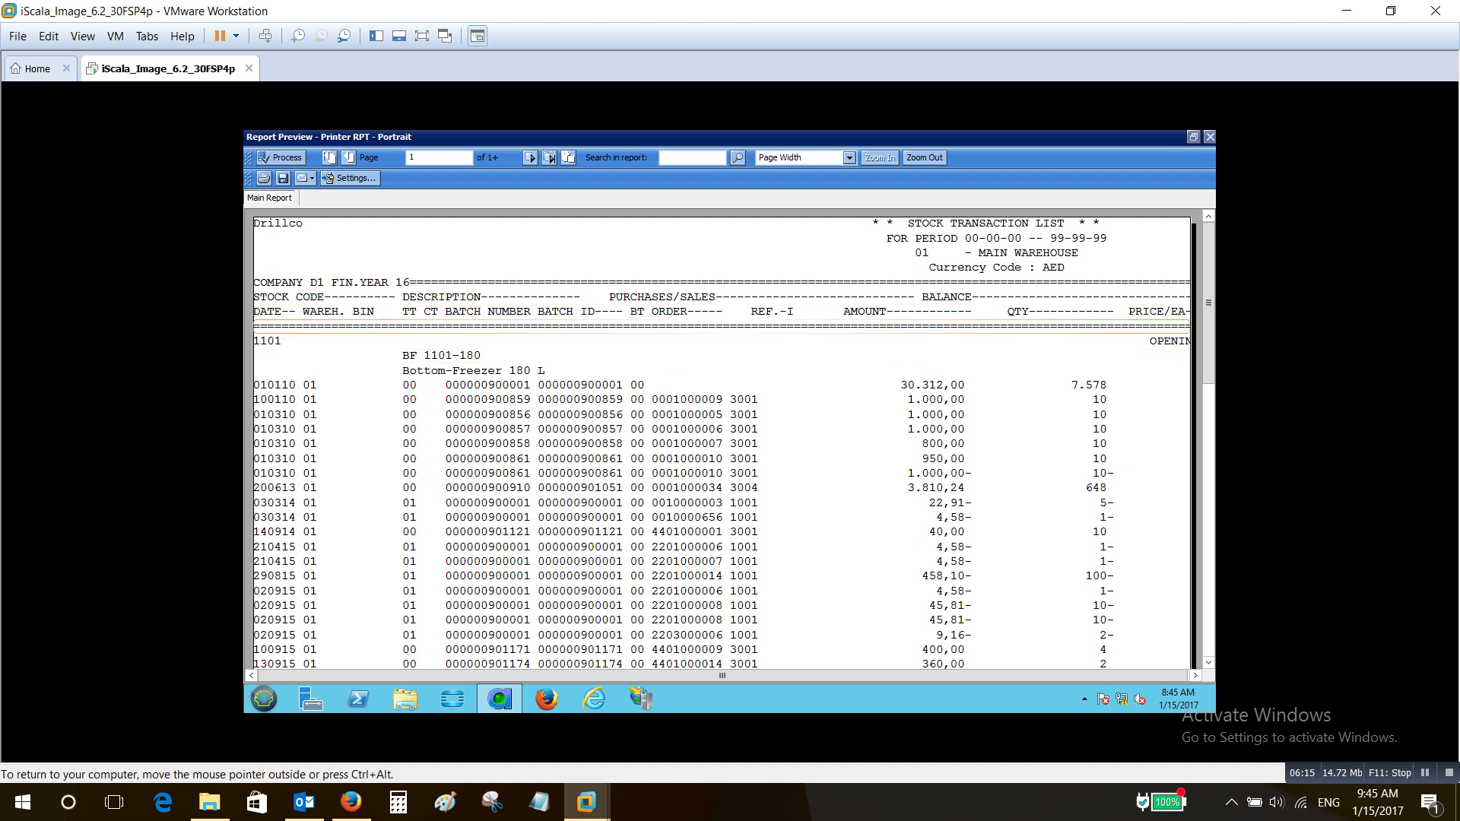
{"action": "left_click", "coordinate": [471, 414]}
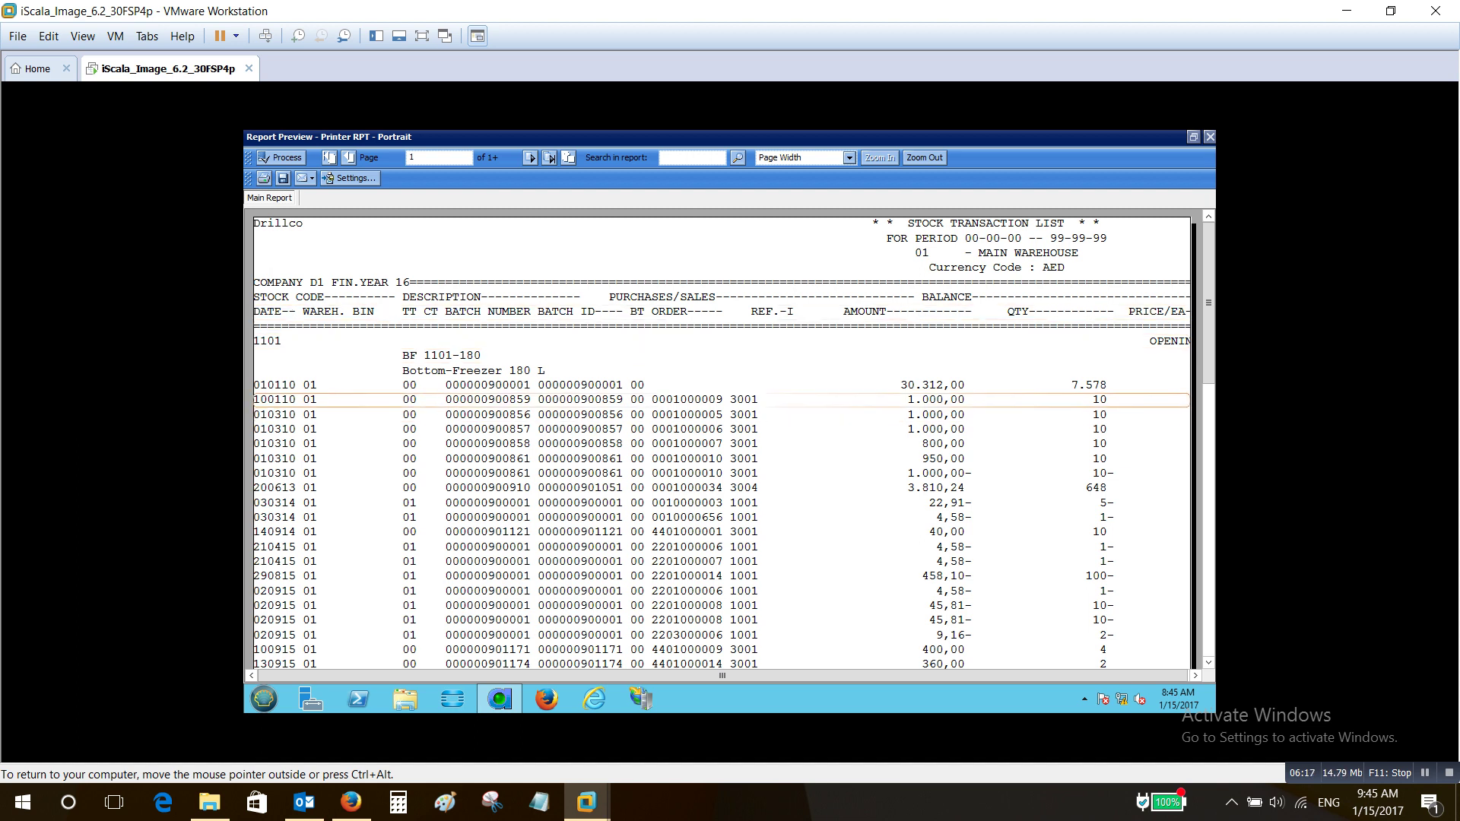
{"action": "scroll", "coordinate": [720, 397], "scroll_direction": "down", "scroll_amount": 6}
{"action": "scroll", "coordinate": [721, 397], "scroll_direction": "down", "scroll_amount": 3}
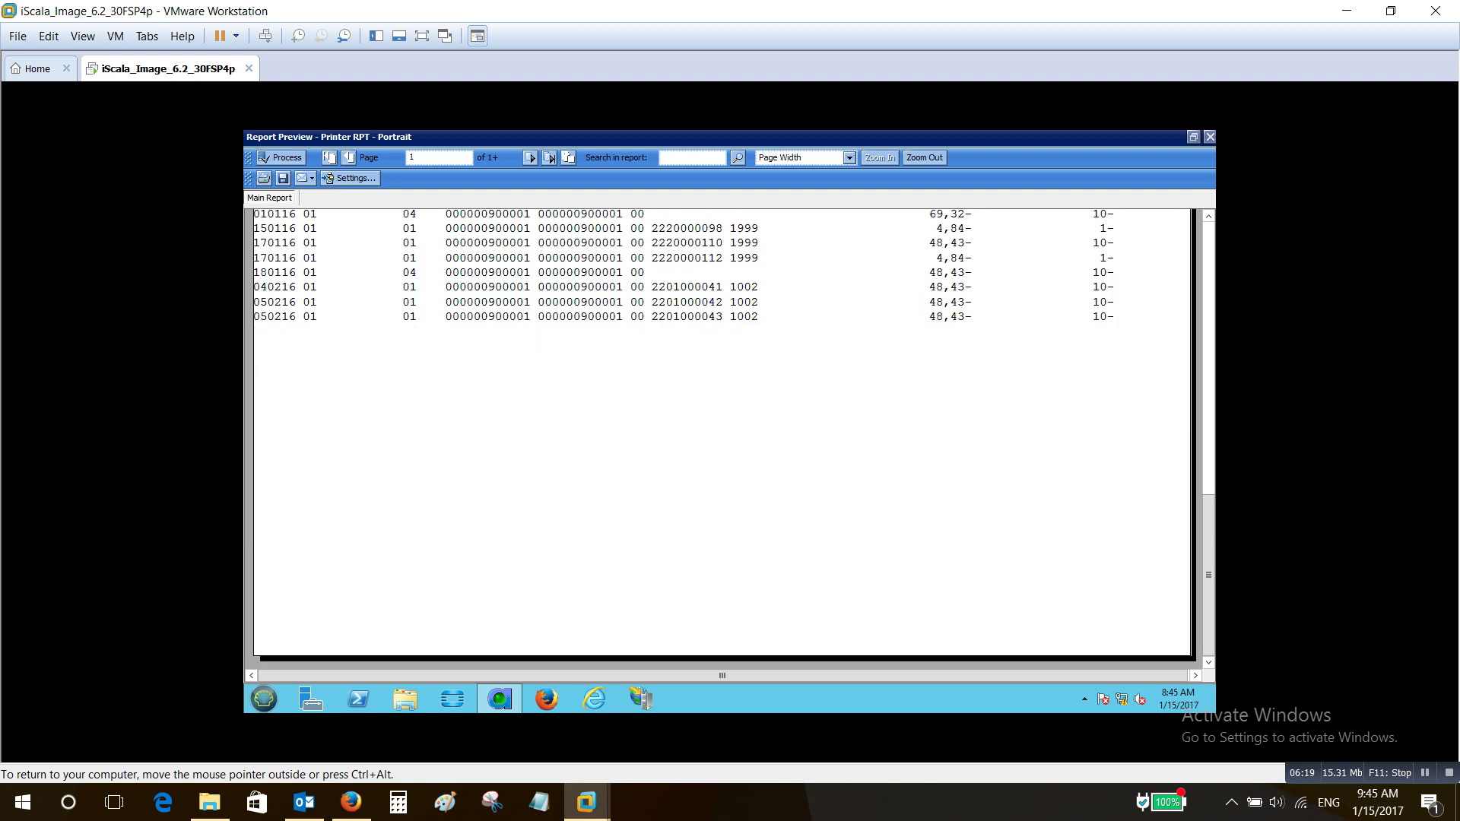
{"action": "scroll", "coordinate": [721, 397], "scroll_direction": "up", "scroll_amount": 9}
{"action": "key", "text": "Escape"}
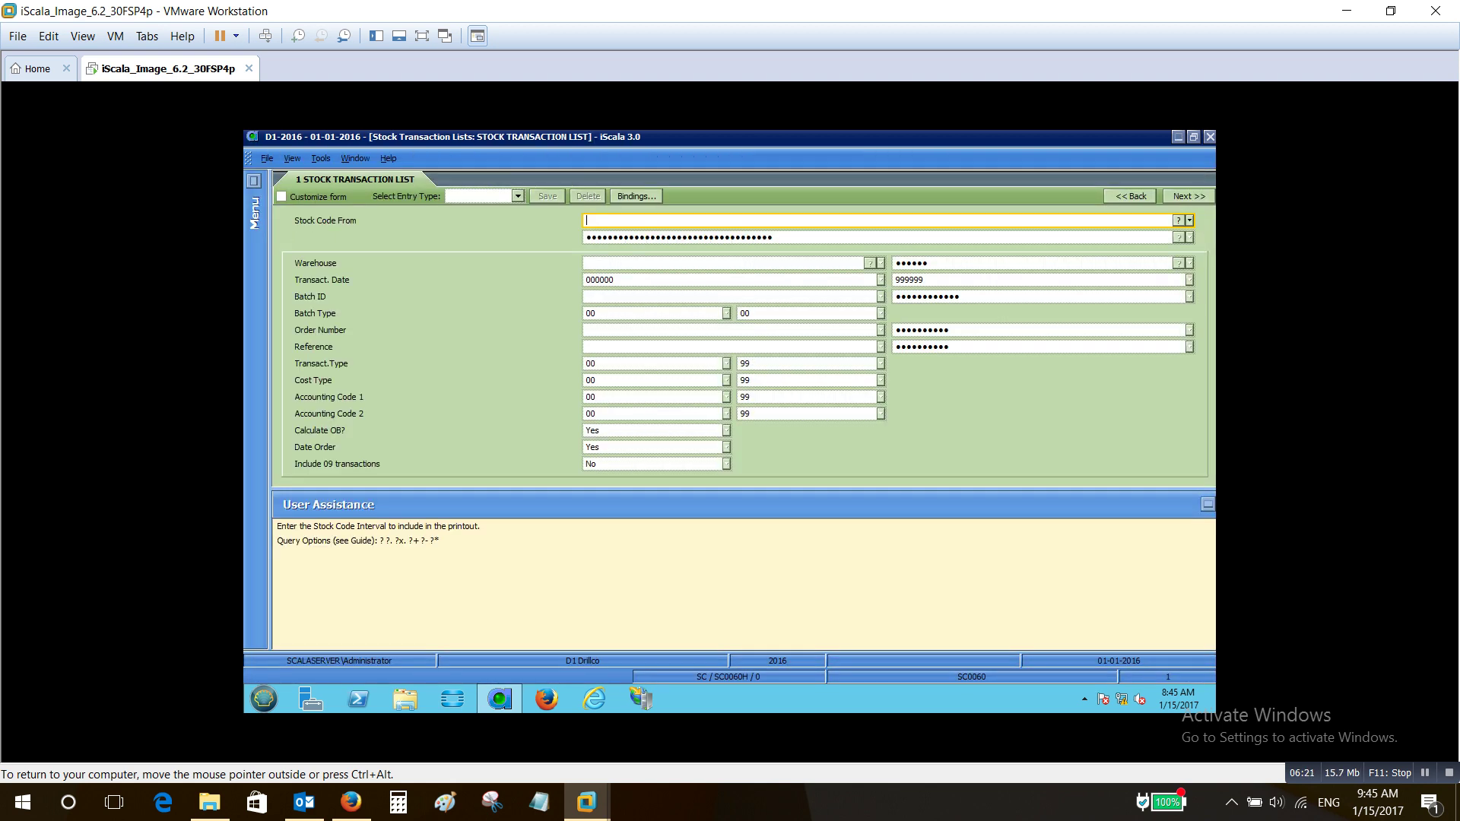
{"action": "key", "text": "Escape"}
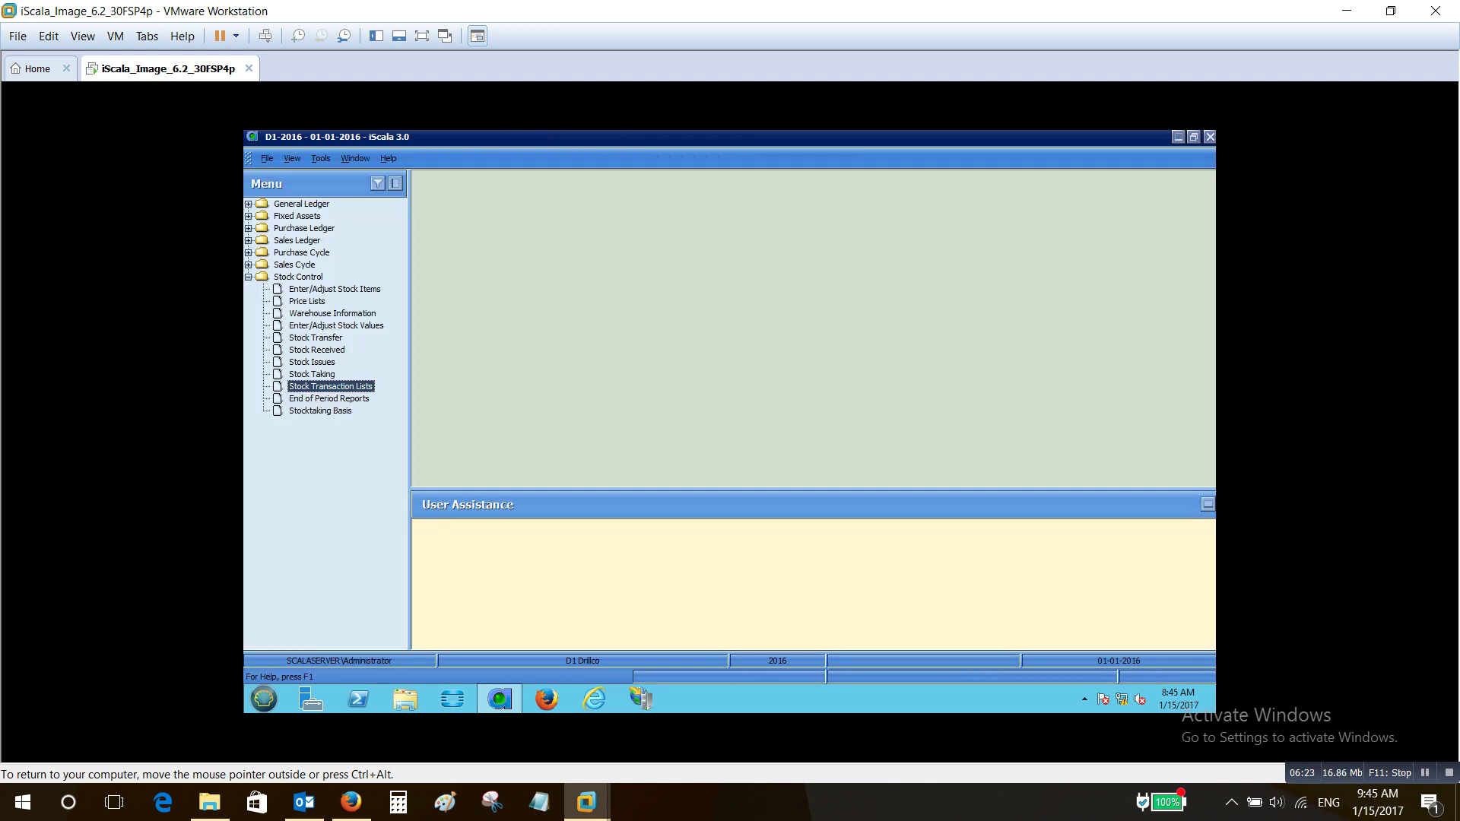
- Generate the End of Period inventory valuation report, type 0, with default criteria as a Printer RPT - Portrait print preview
{"action": "left_click", "coordinate": [329, 399]}
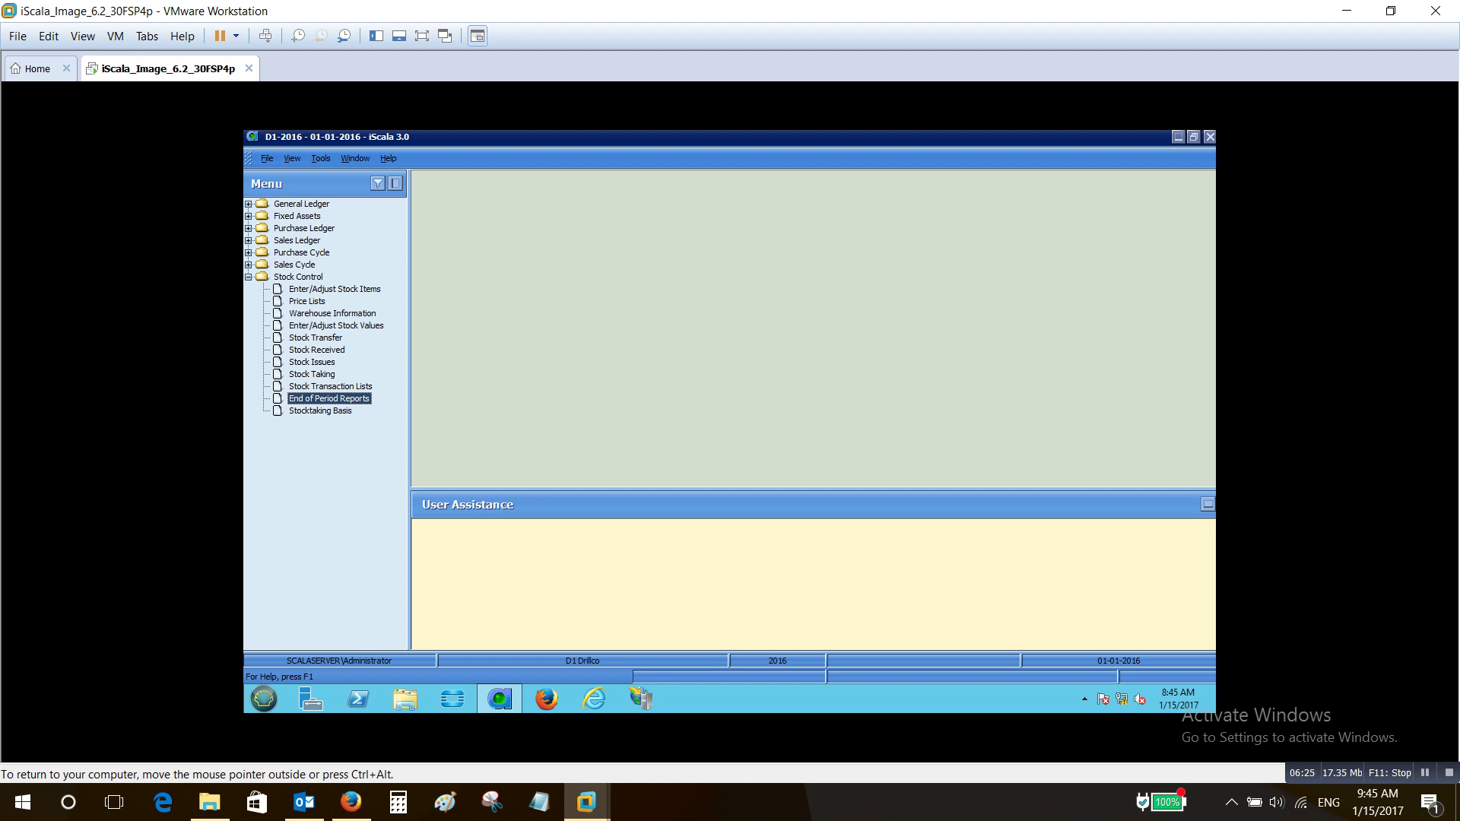
{"action": "key", "text": "Return"}
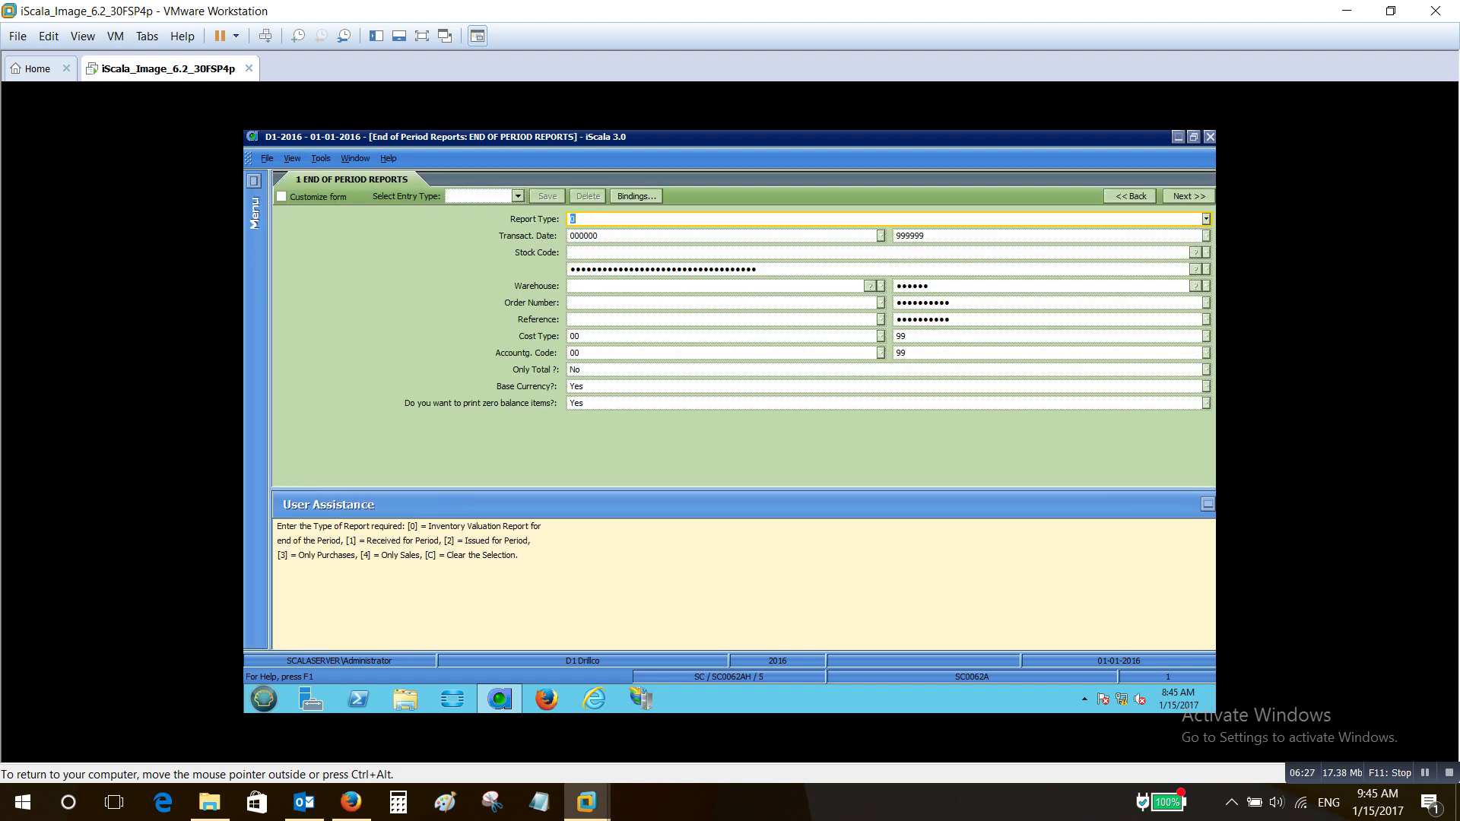
{"action": "key", "text": "Page_Down"}
{"action": "key", "text": "Page_Down"}
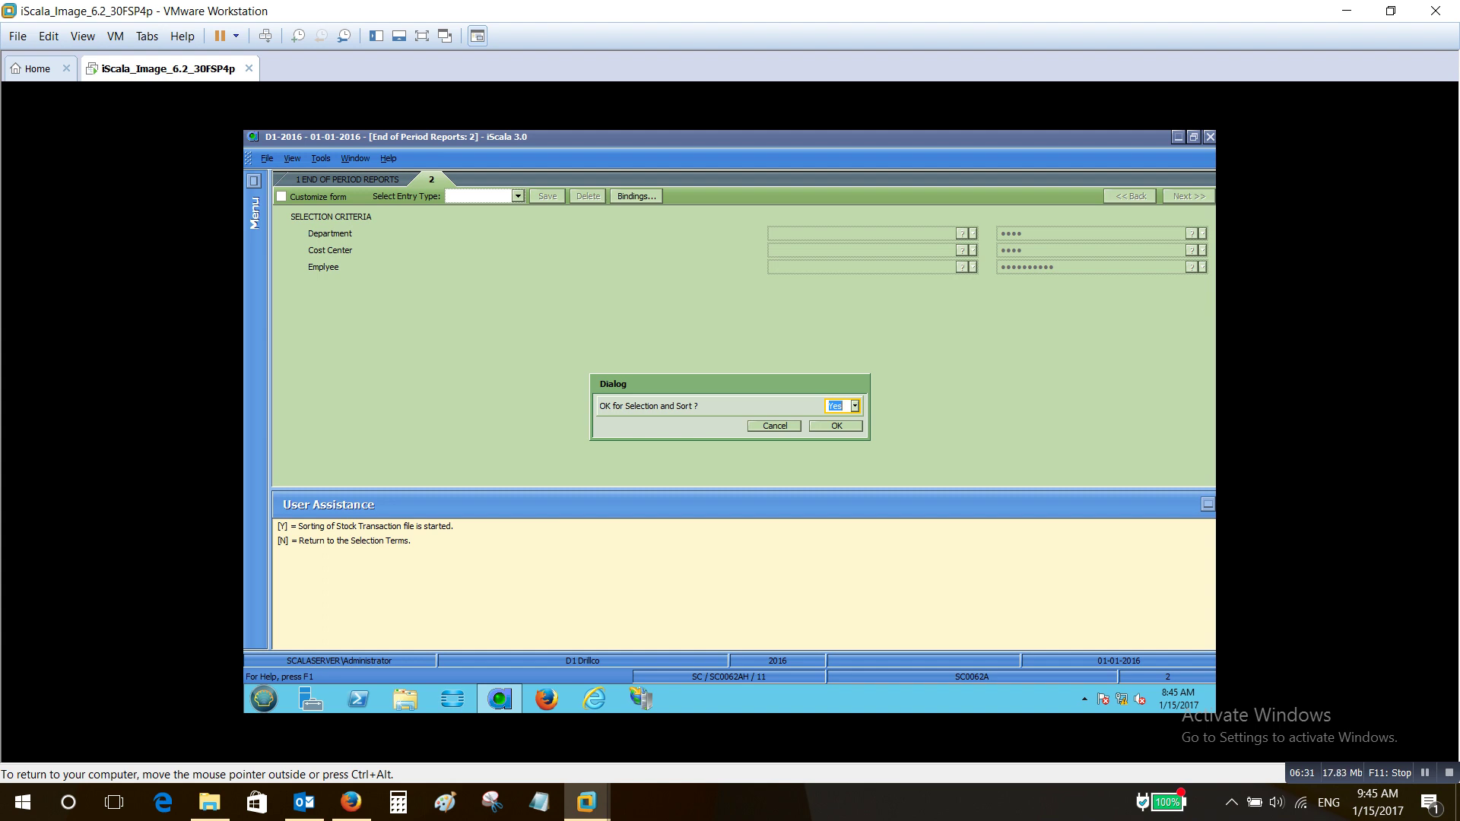
{"action": "key", "text": "Return"}
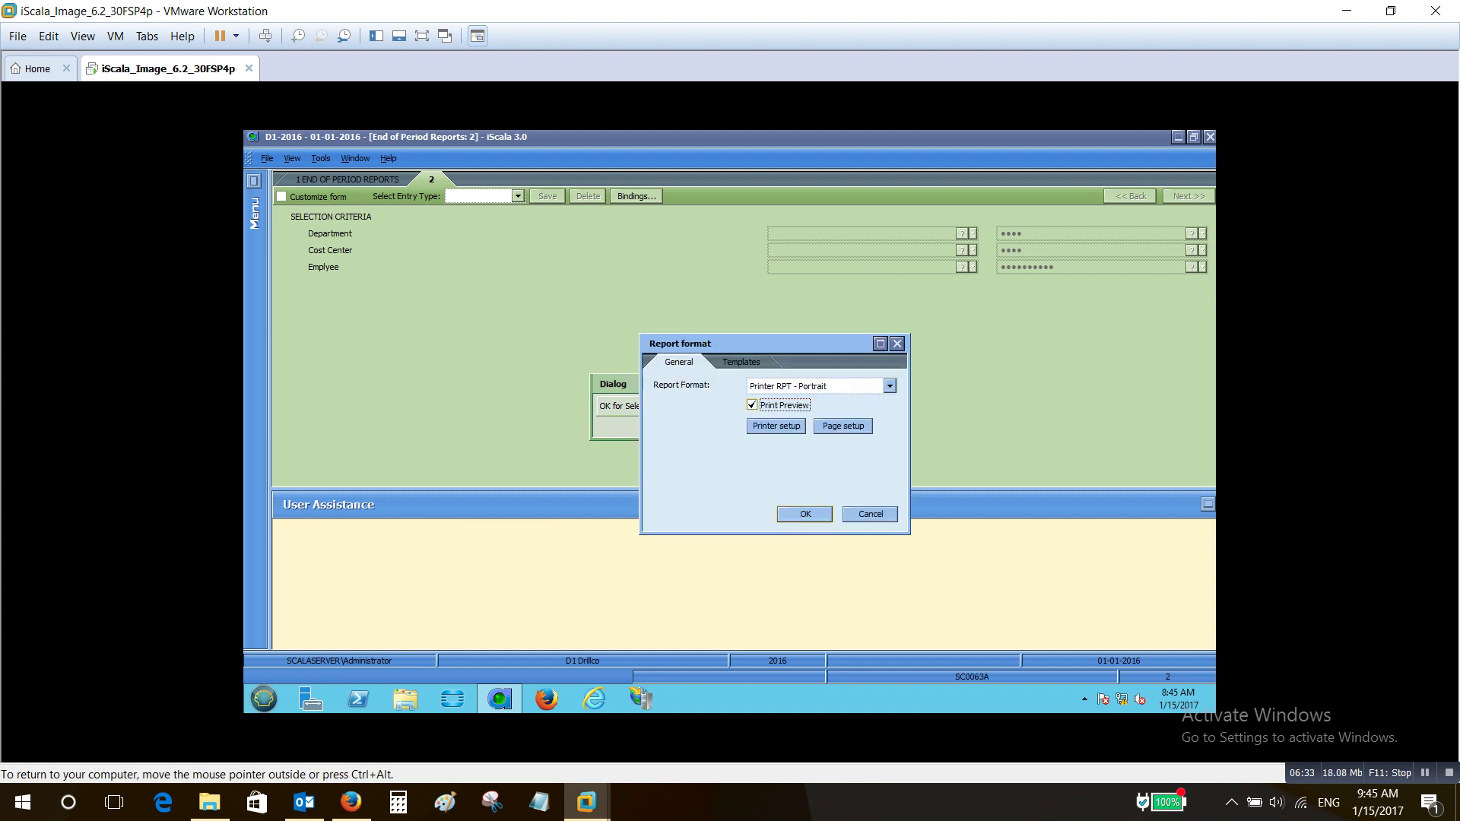
{"action": "key", "text": "Return"}
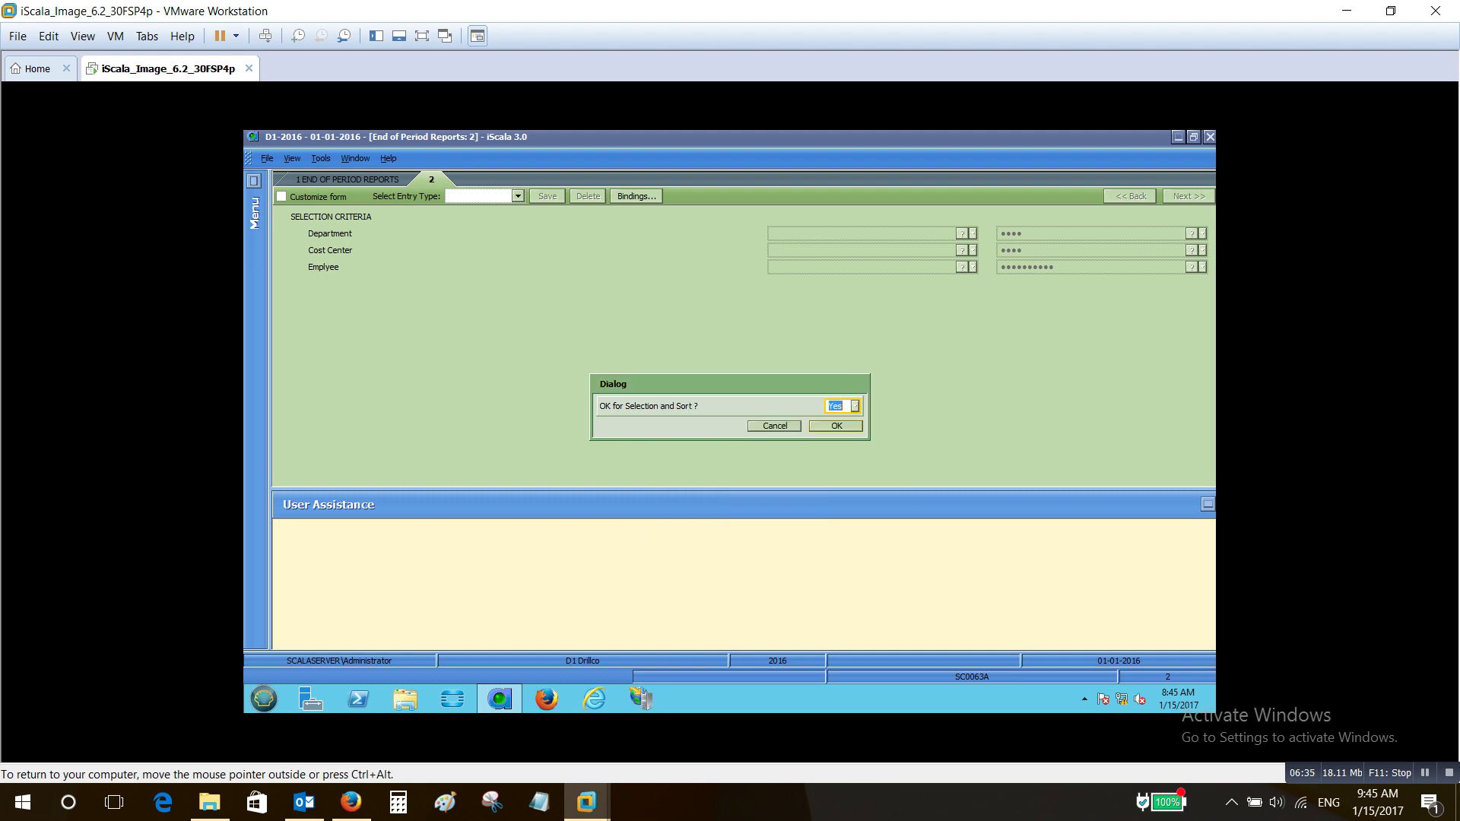
{"action": "key", "text": "Return"}
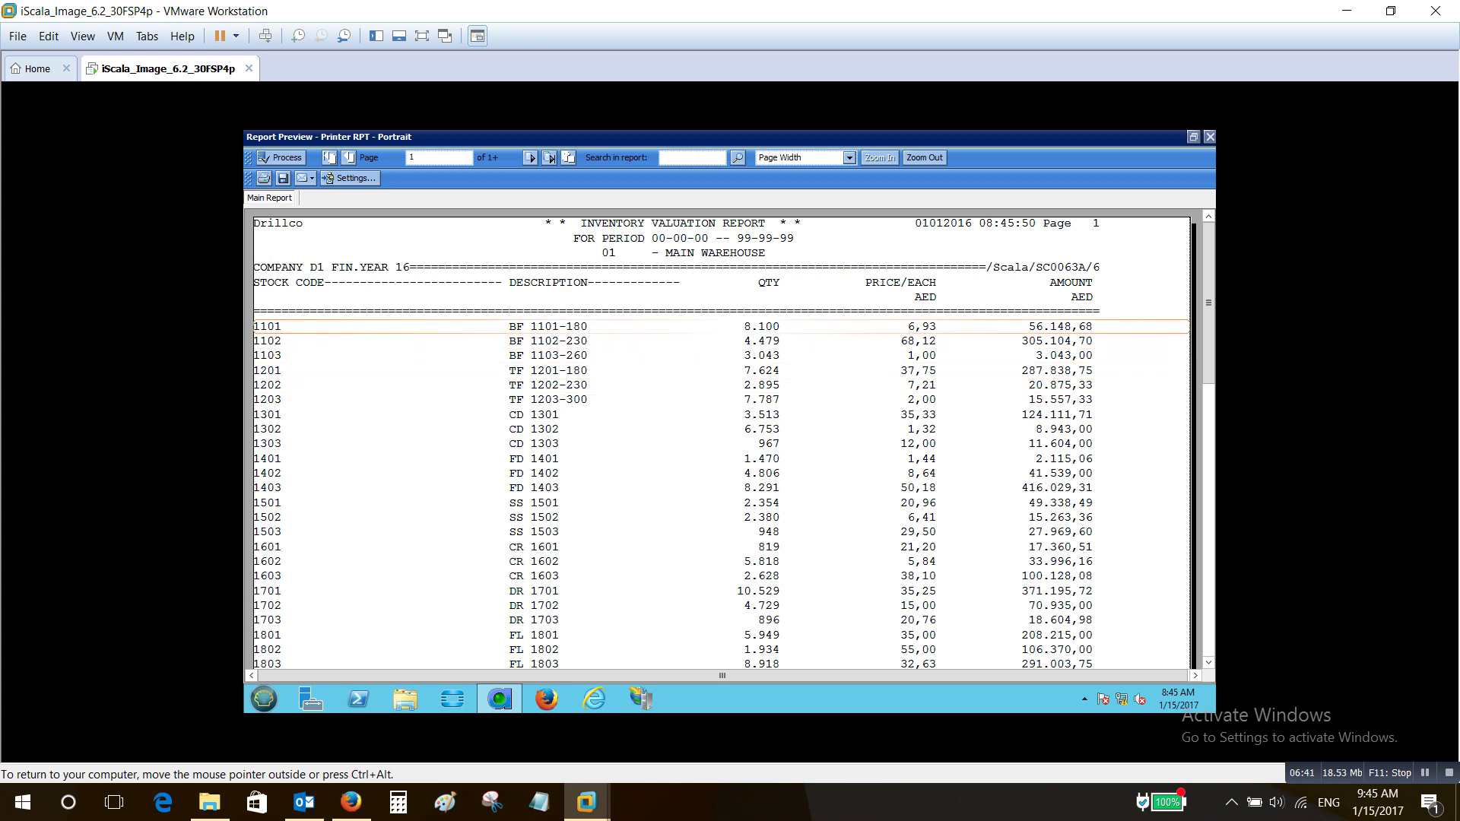
- Examine the stock items in the Inventory Valuation Report preview from first to last, then close the report and its selection form
{"action": "scroll", "coordinate": [723, 324], "scroll_direction": "down", "scroll_amount": 1}
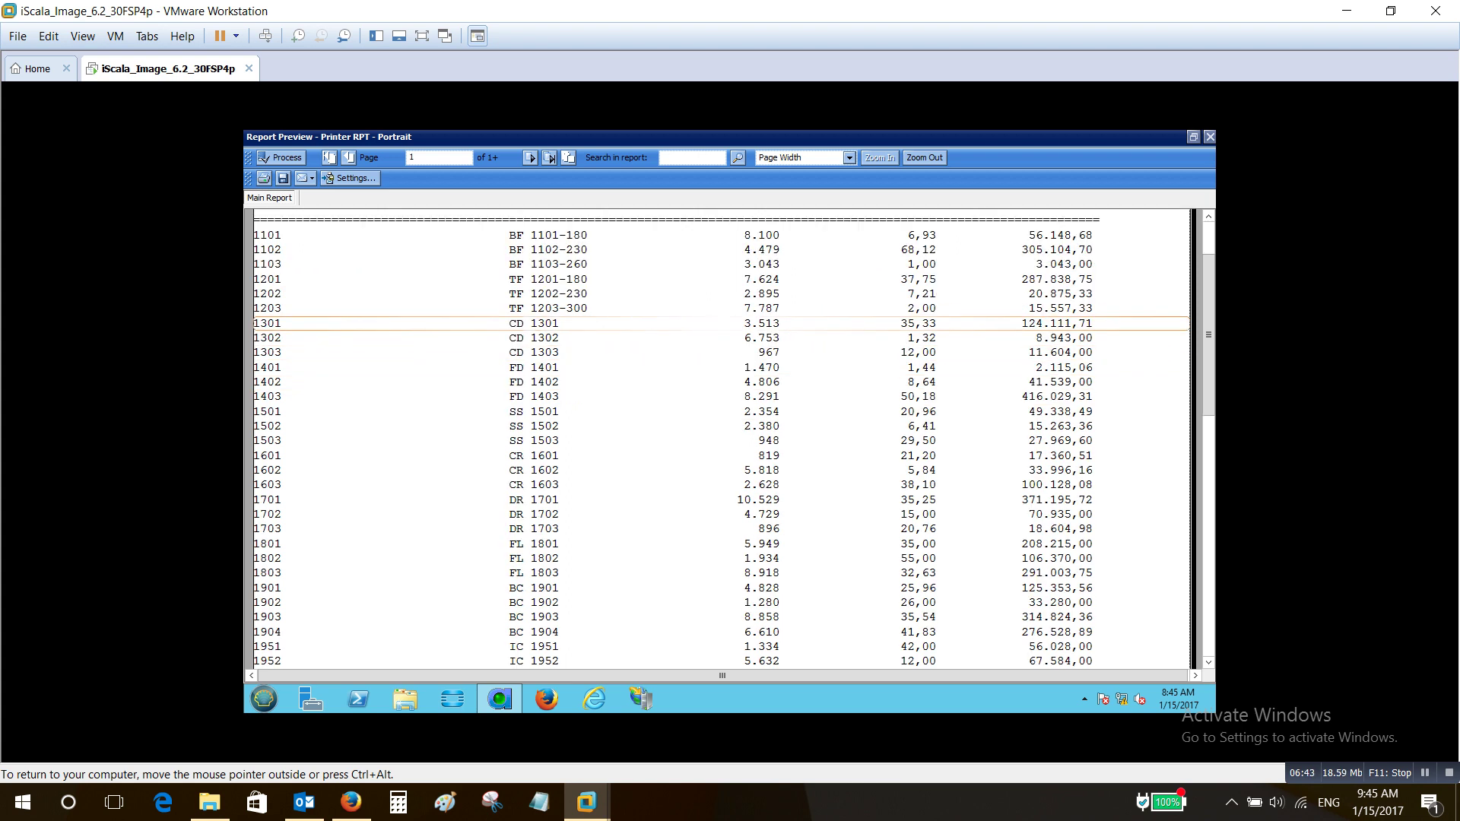
{"action": "scroll", "coordinate": [722, 324], "scroll_direction": "up", "scroll_amount": 1}
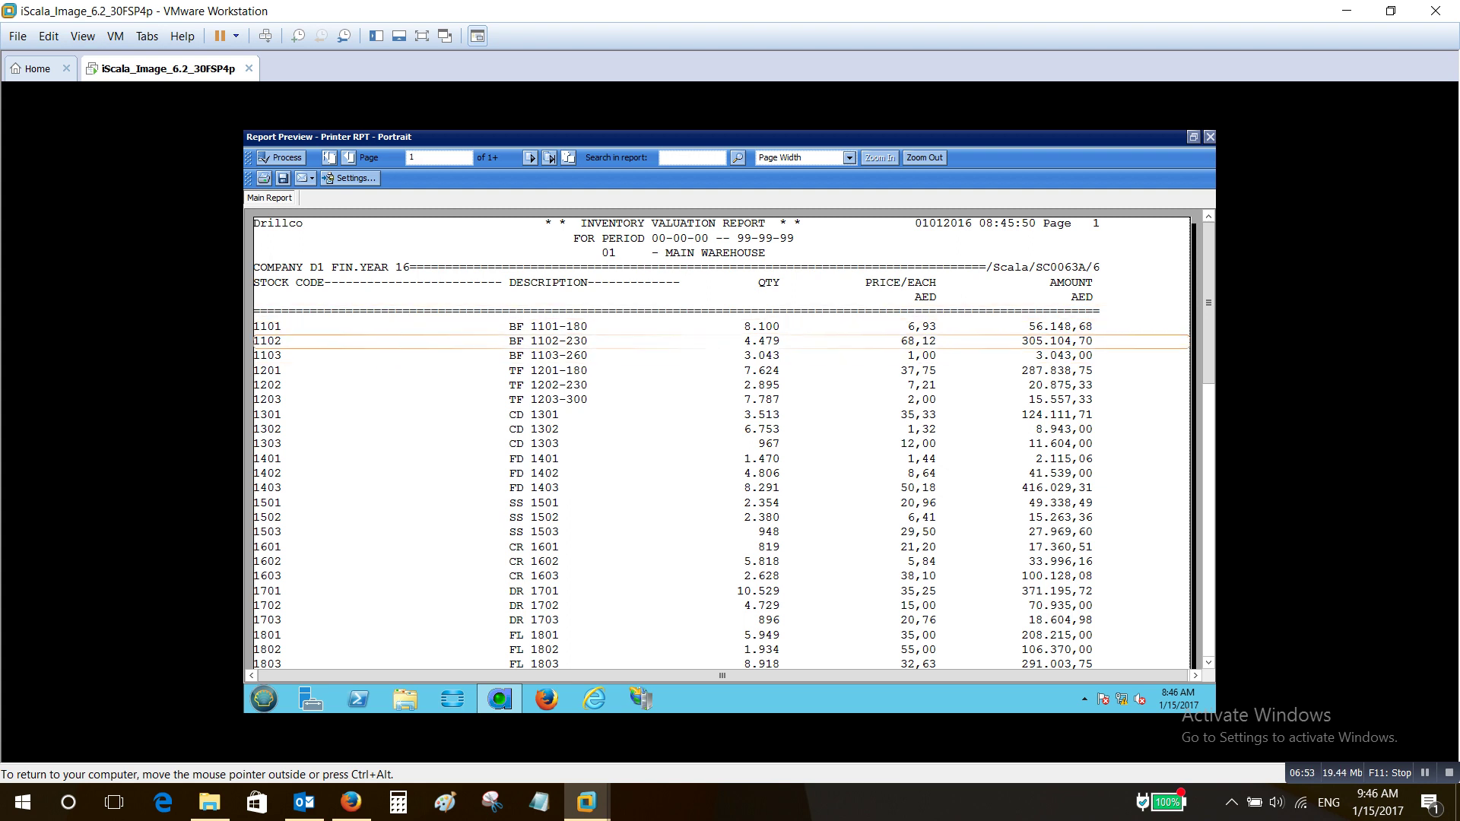
{"action": "scroll", "coordinate": [722, 327], "scroll_direction": "down", "scroll_amount": 8}
{"action": "scroll", "coordinate": [722, 327], "scroll_direction": "down", "scroll_amount": 5}
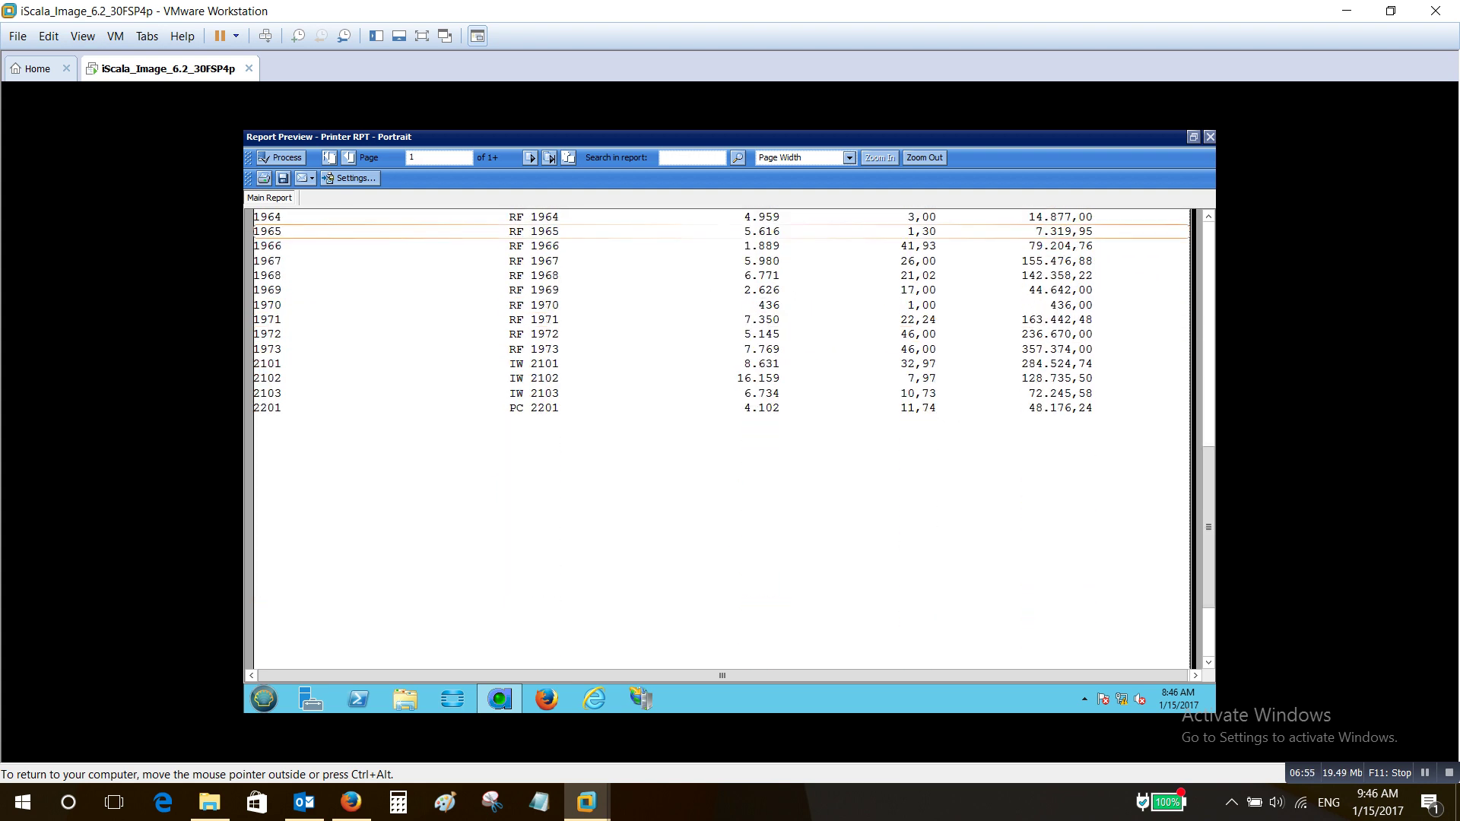
{"action": "scroll", "coordinate": [722, 320], "scroll_direction": "up", "scroll_amount": 14}
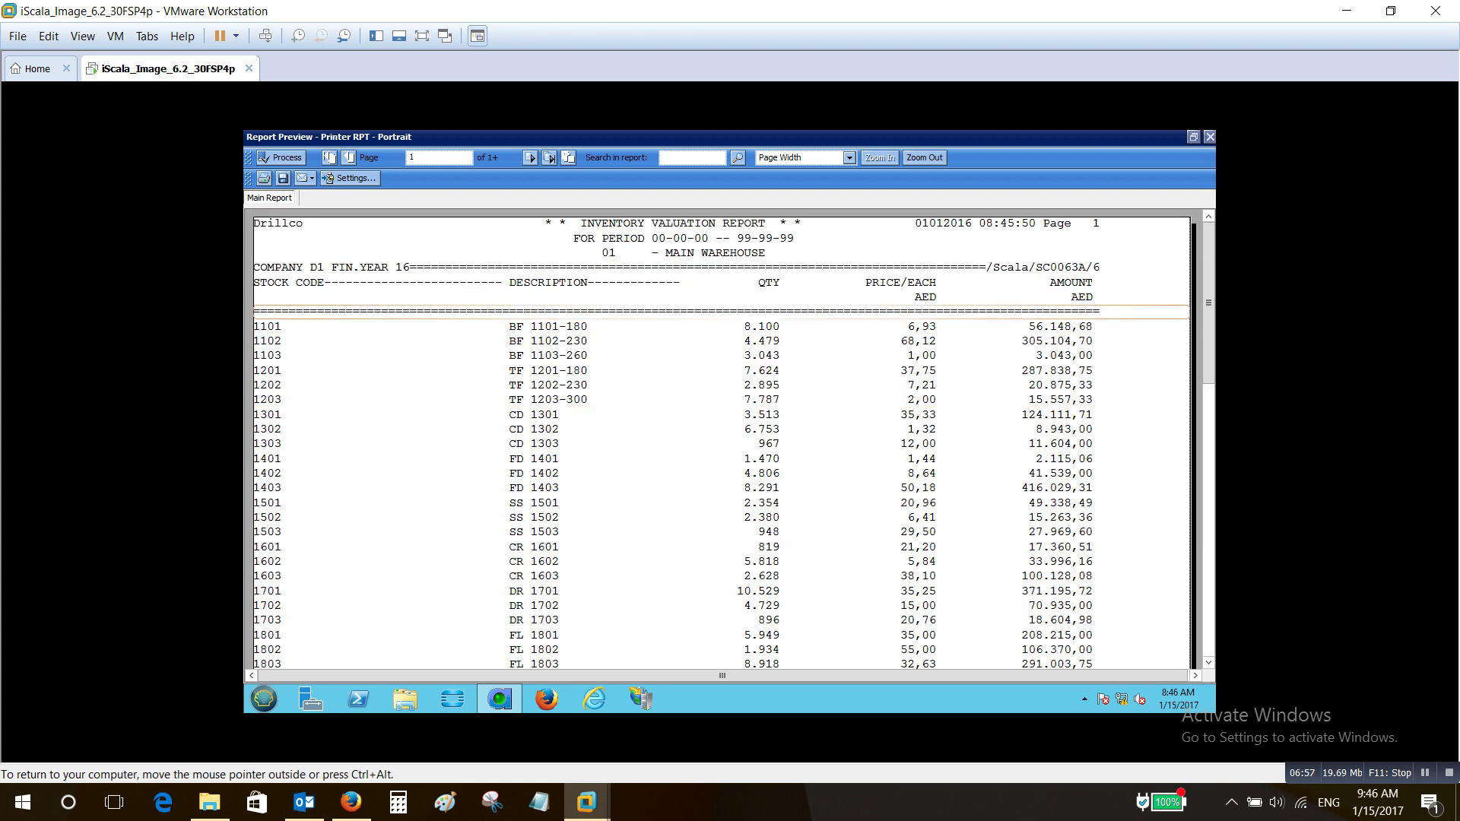
{"action": "key", "text": "Escape"}
{"action": "key", "text": "Escape"}
{"action": "key", "text": "Escape"}
{"action": "key", "text": "Escape"}
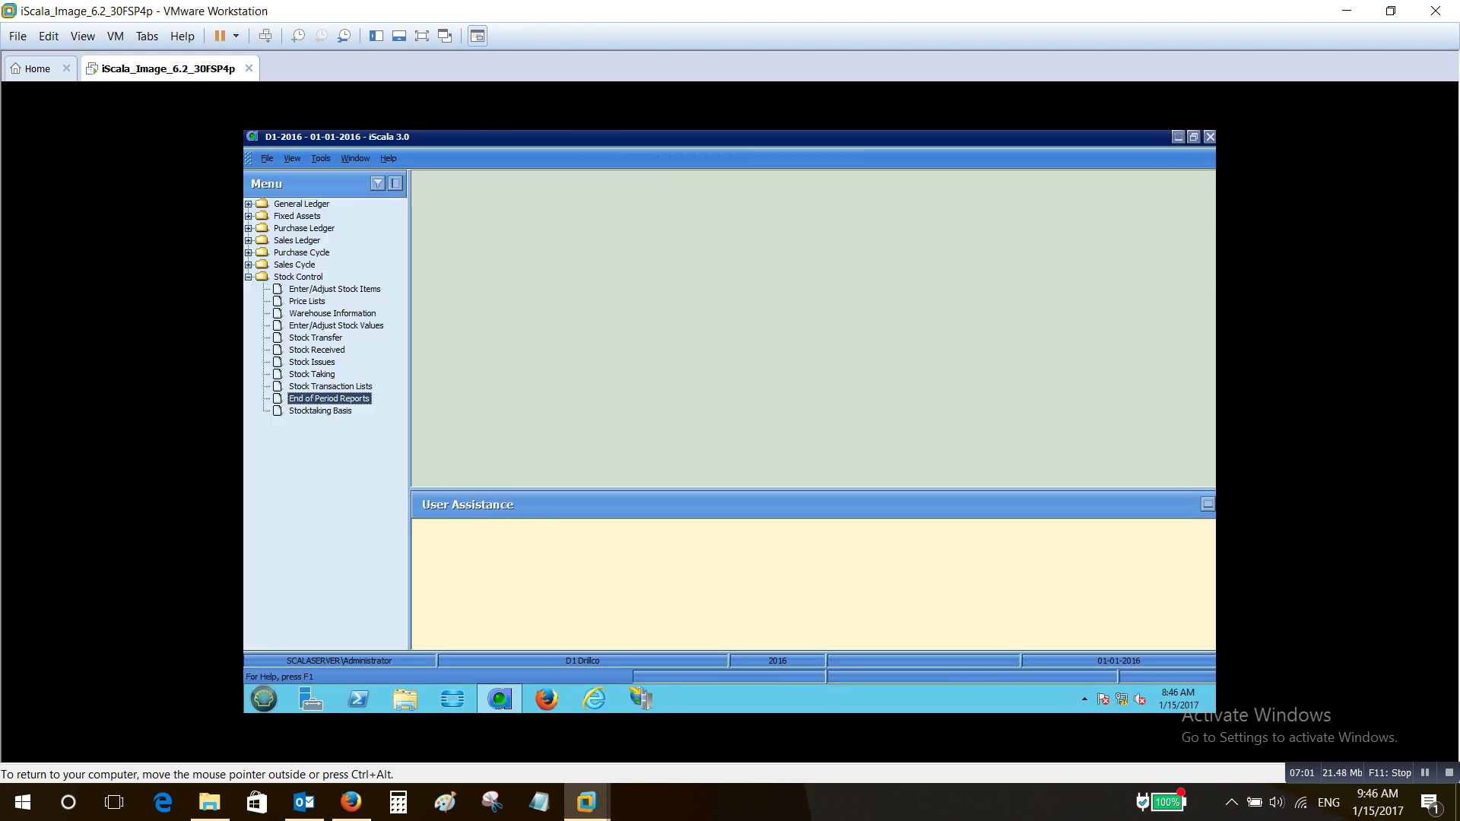
- Open Stocktaking Basis and look through its three pages of selection criteria, then close the form
{"action": "left_click", "coordinate": [320, 411]}
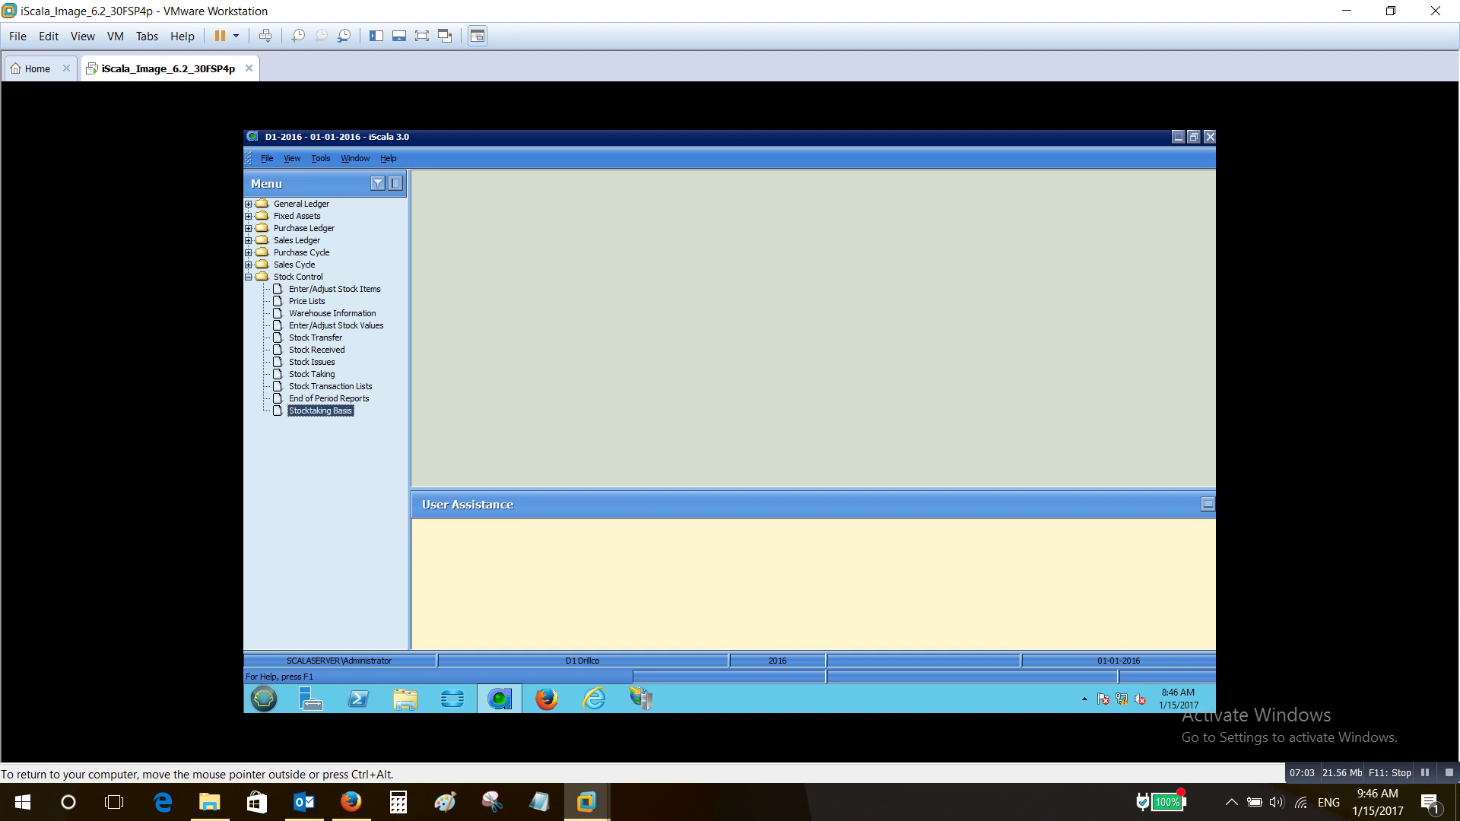
{"action": "key", "text": "Return"}
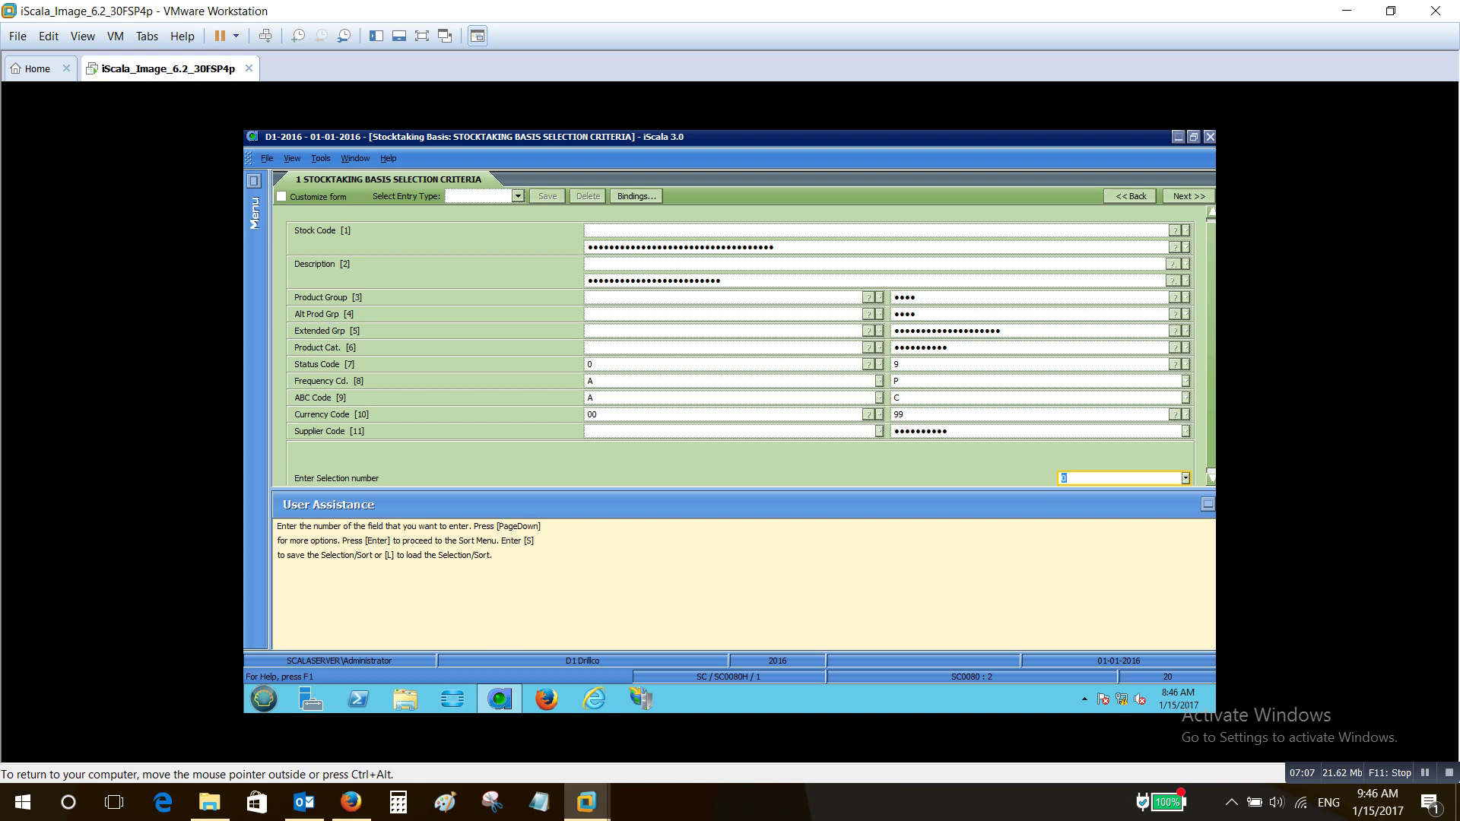
{"action": "key", "text": "Page_Down"}
{"action": "key", "text": "Page_Down"}
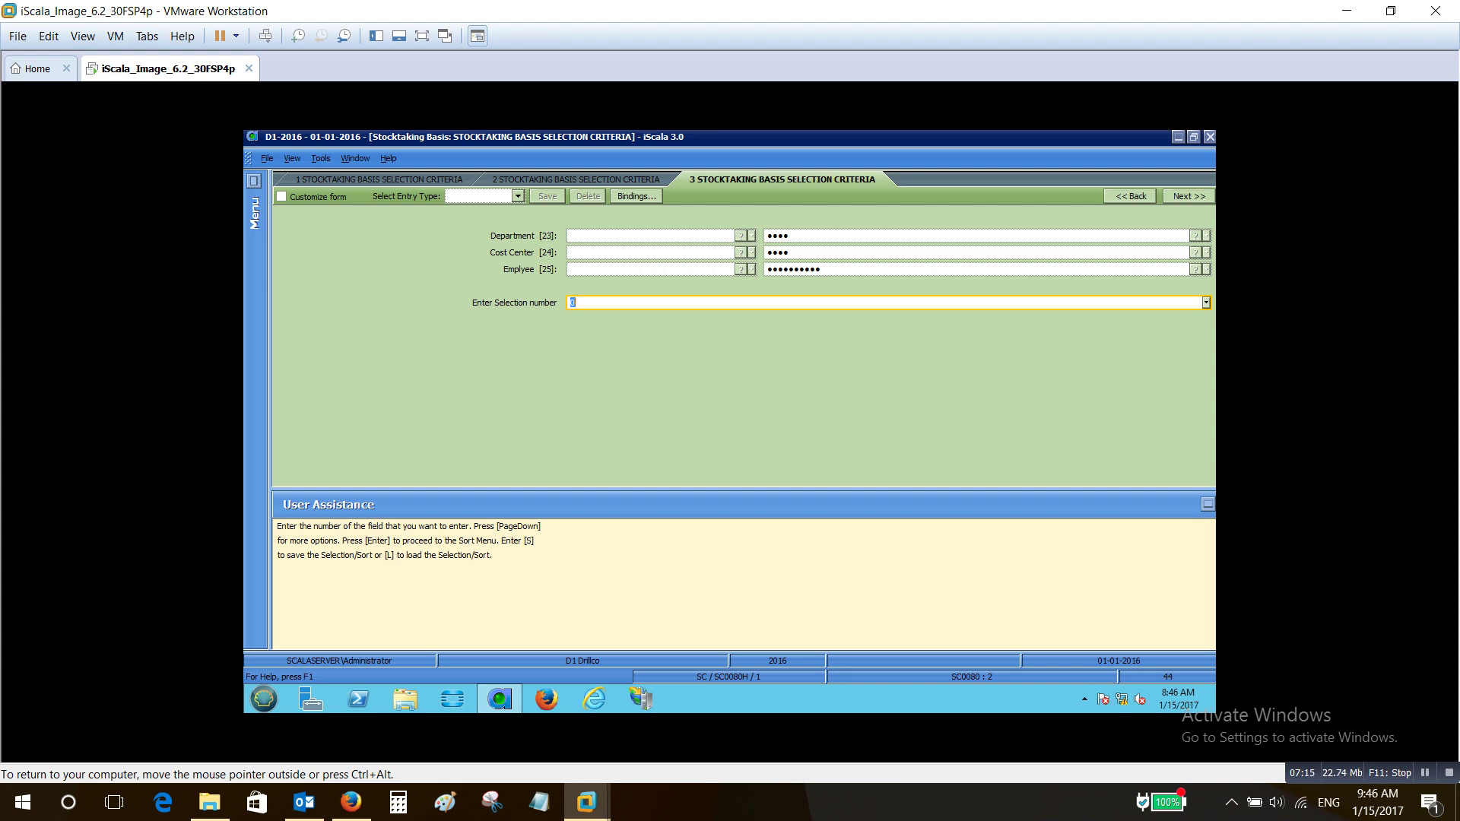
{"action": "type", "text": "1"}
{"action": "key", "text": "Return"}
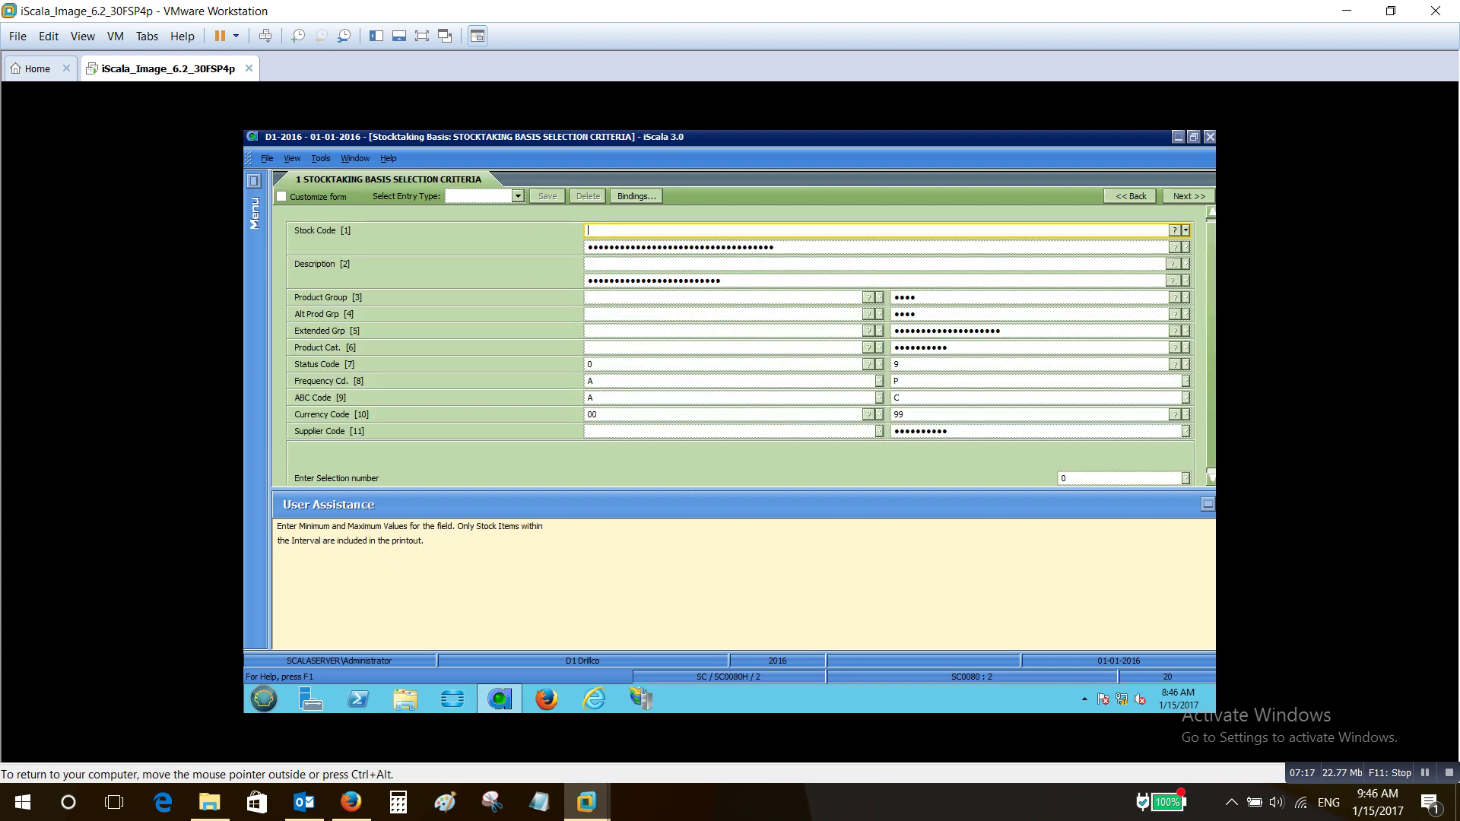
{"action": "key", "text": "Return"}
{"action": "key", "text": "Page_Down"}
{"action": "key", "text": "Page_Down"}
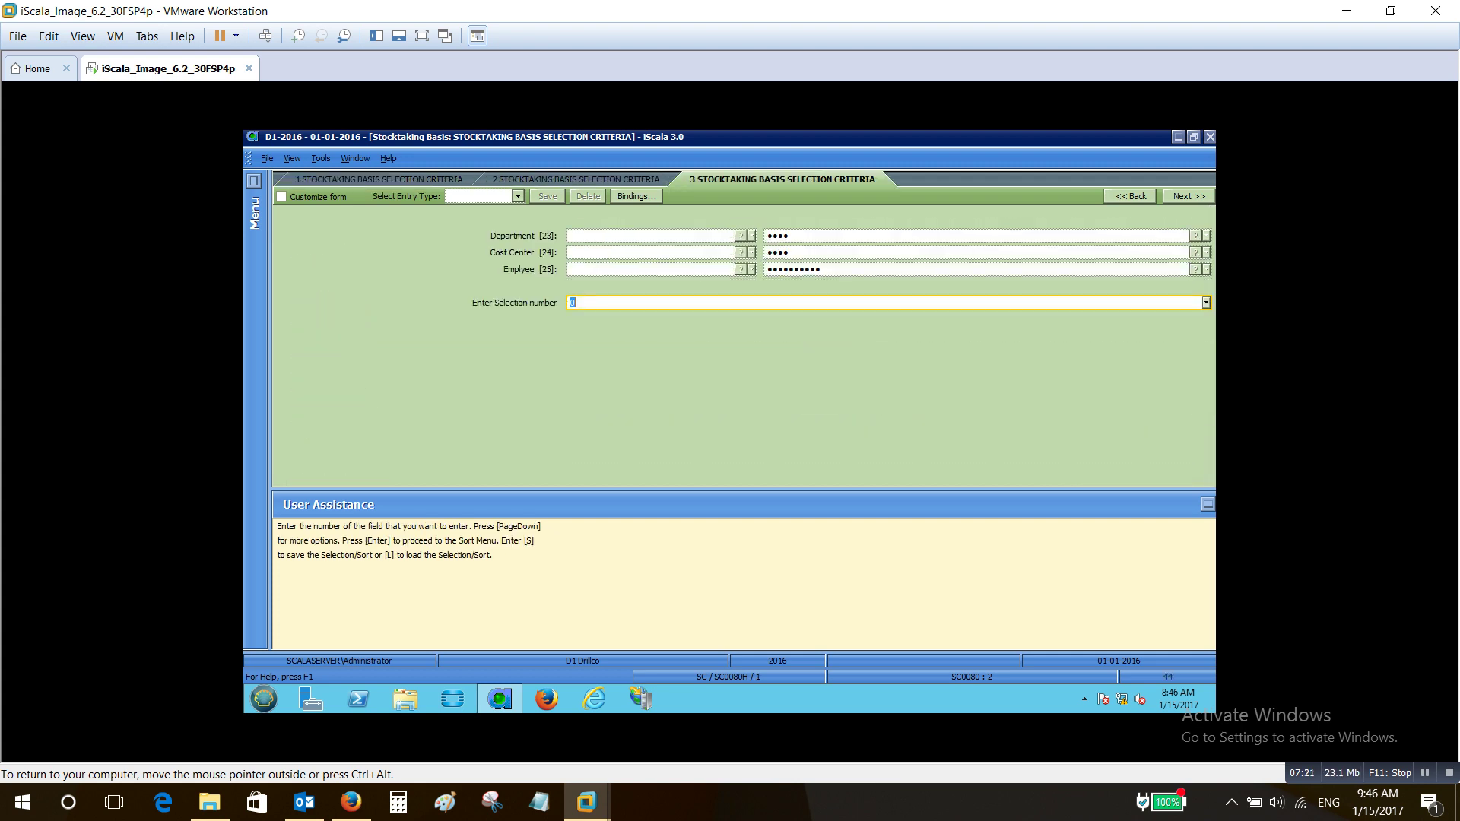
{"action": "key", "text": "Escape"}
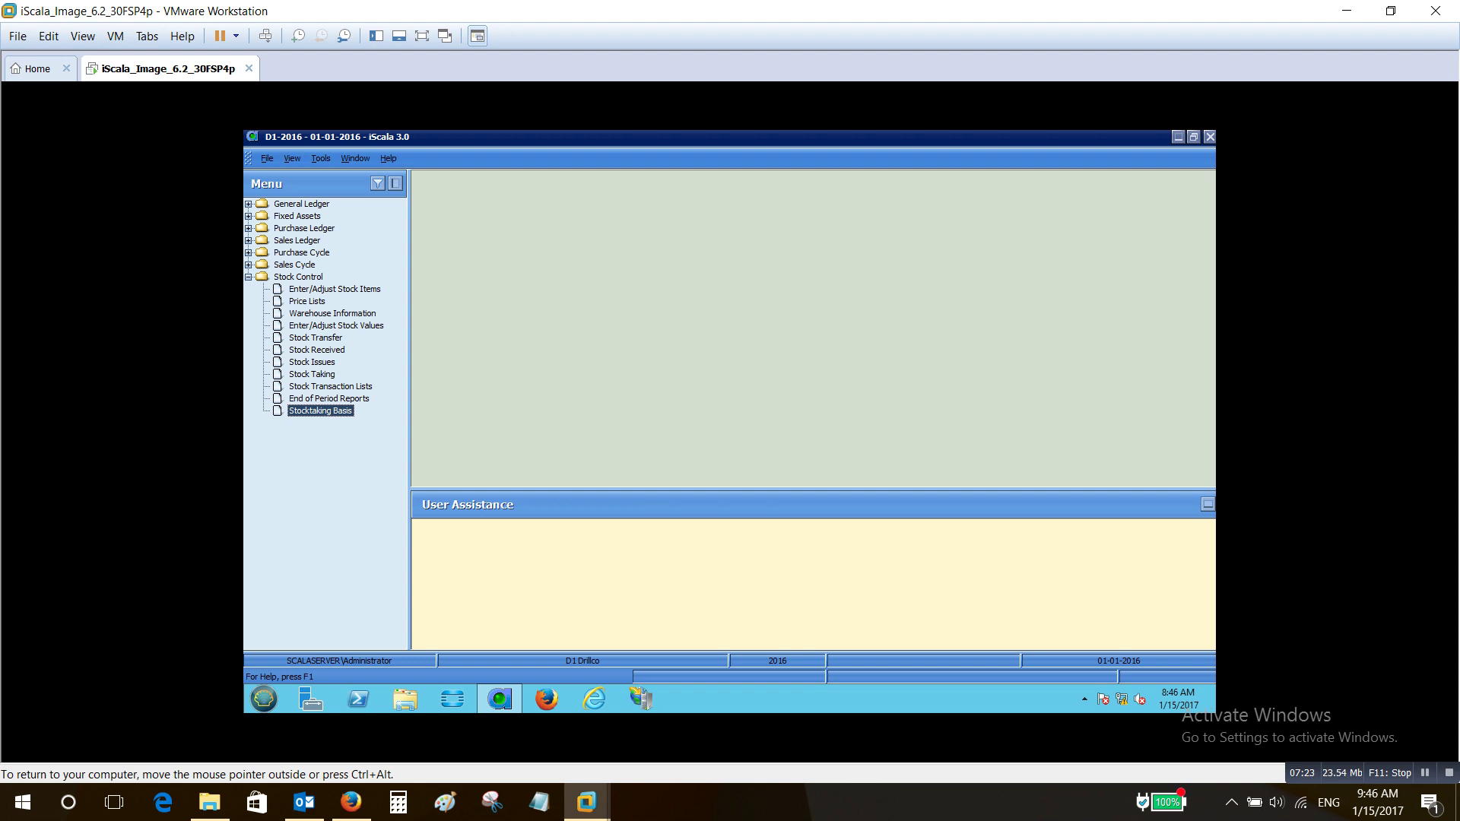
{"action": "key", "text": "Return"}
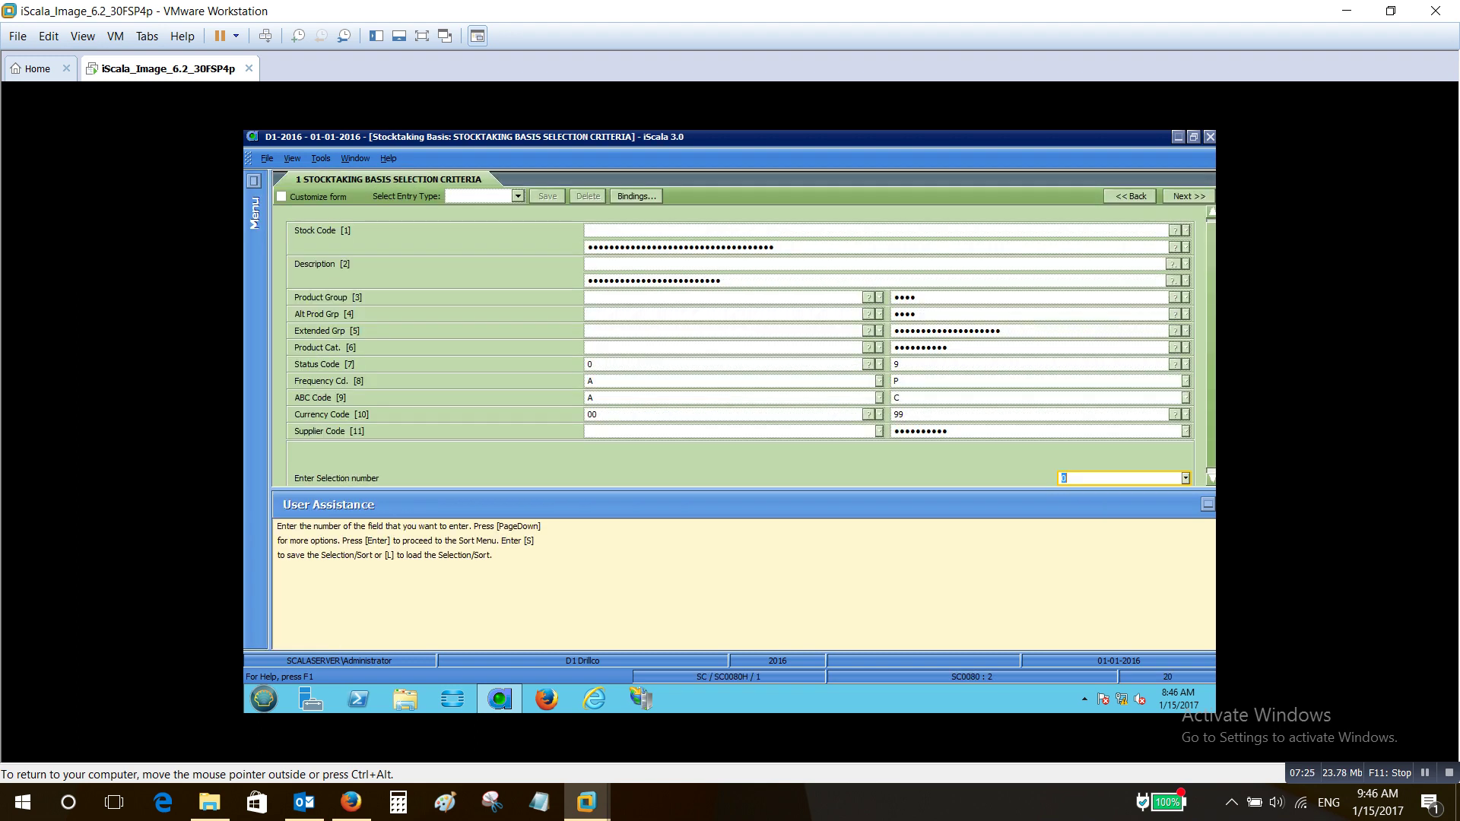
{"action": "key", "text": "Escape"}
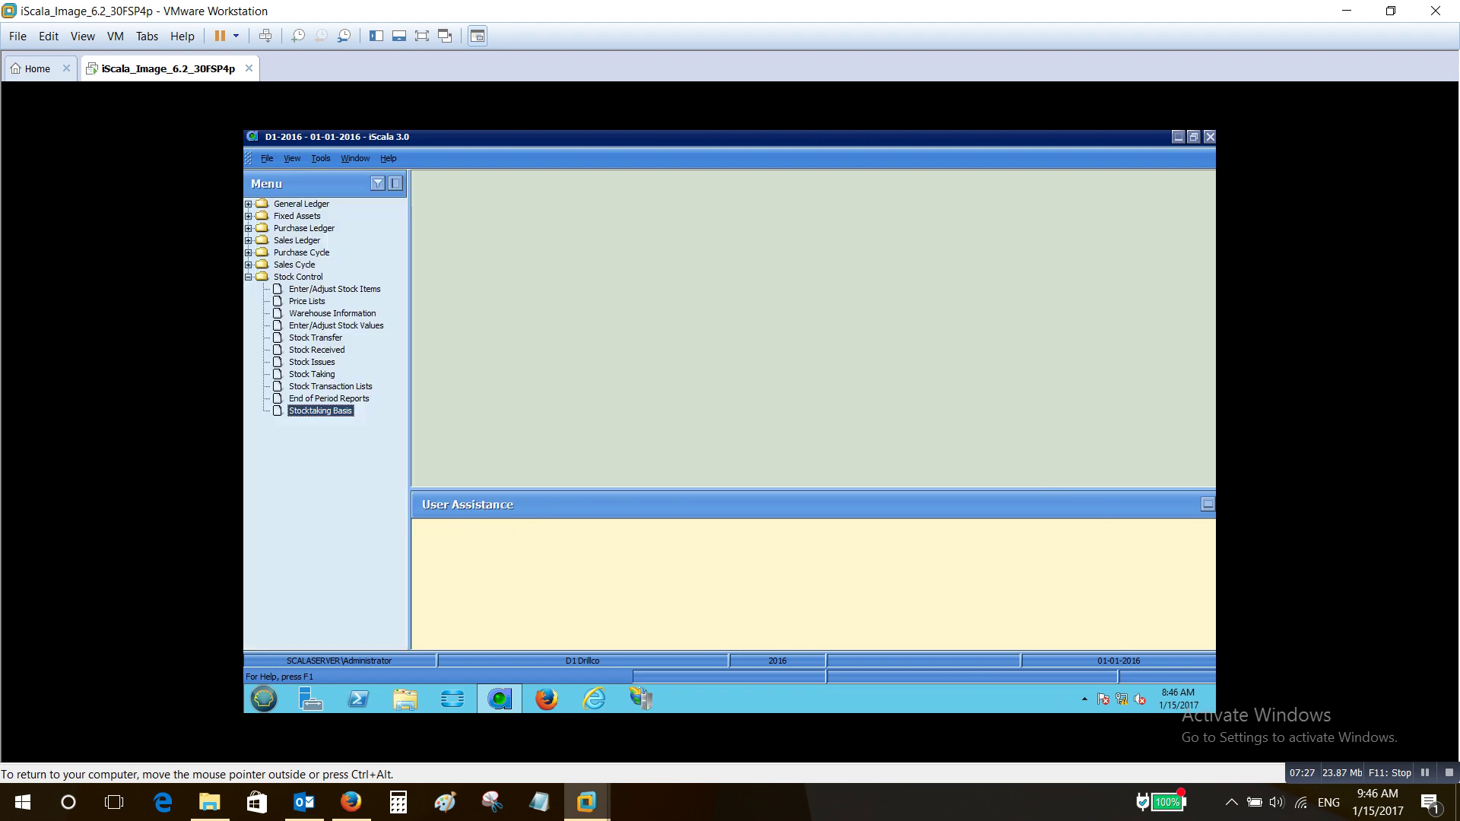
{"action": "key", "text": "Return"}
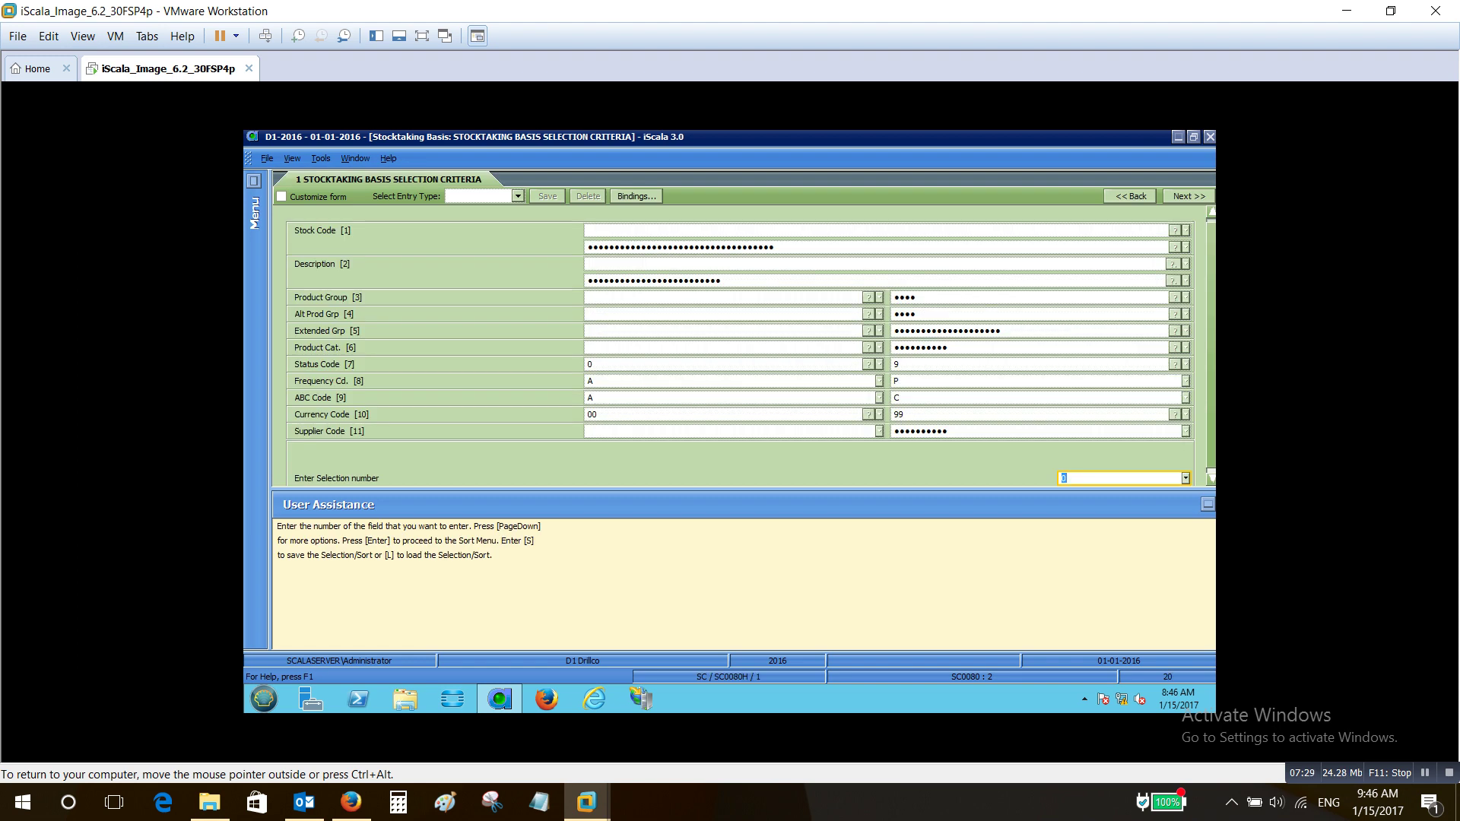
{"action": "key", "text": "Escape"}
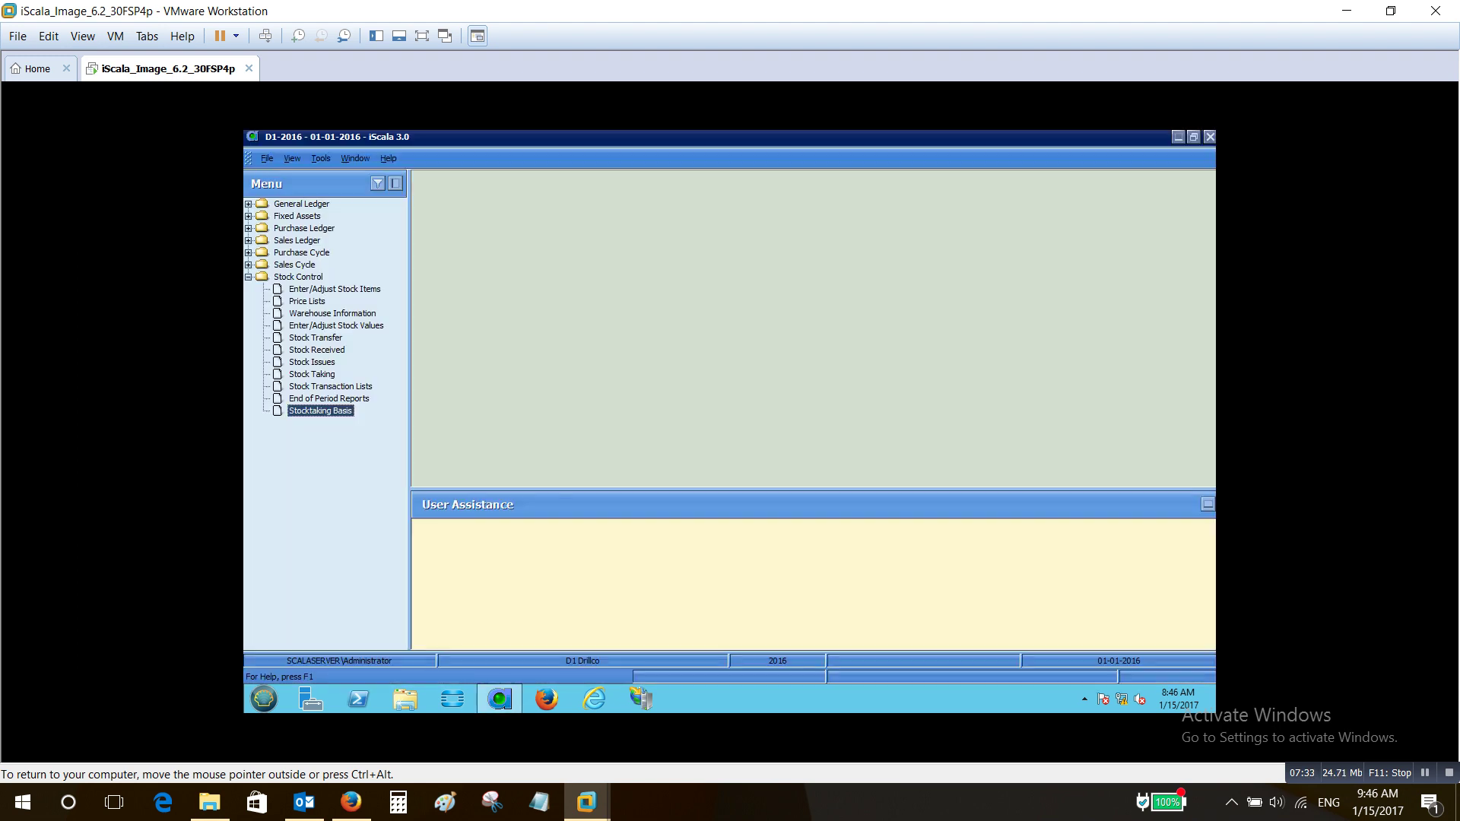
{"action": "key", "text": "Return"}
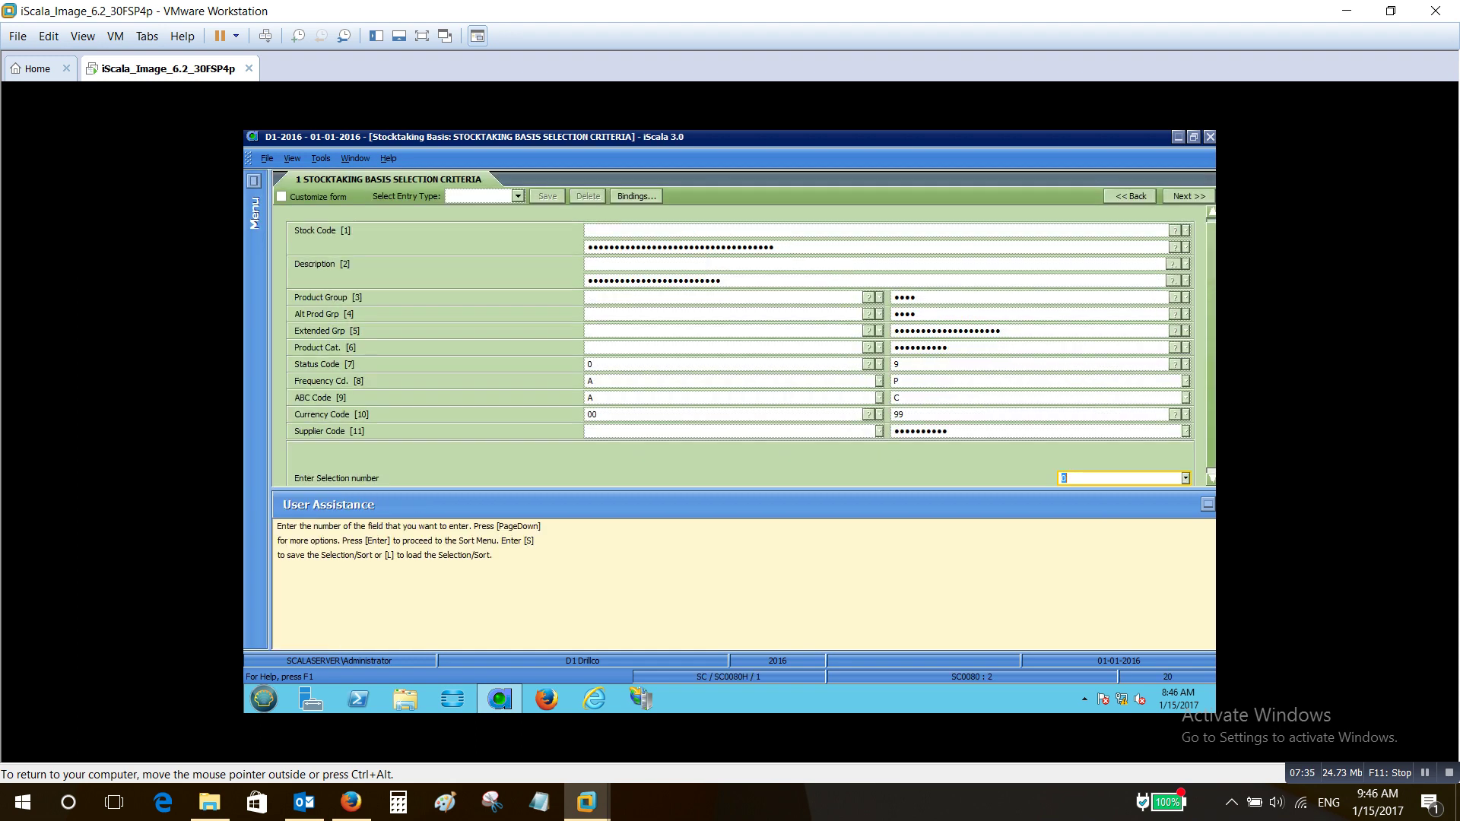
{"action": "key", "text": "Escape"}
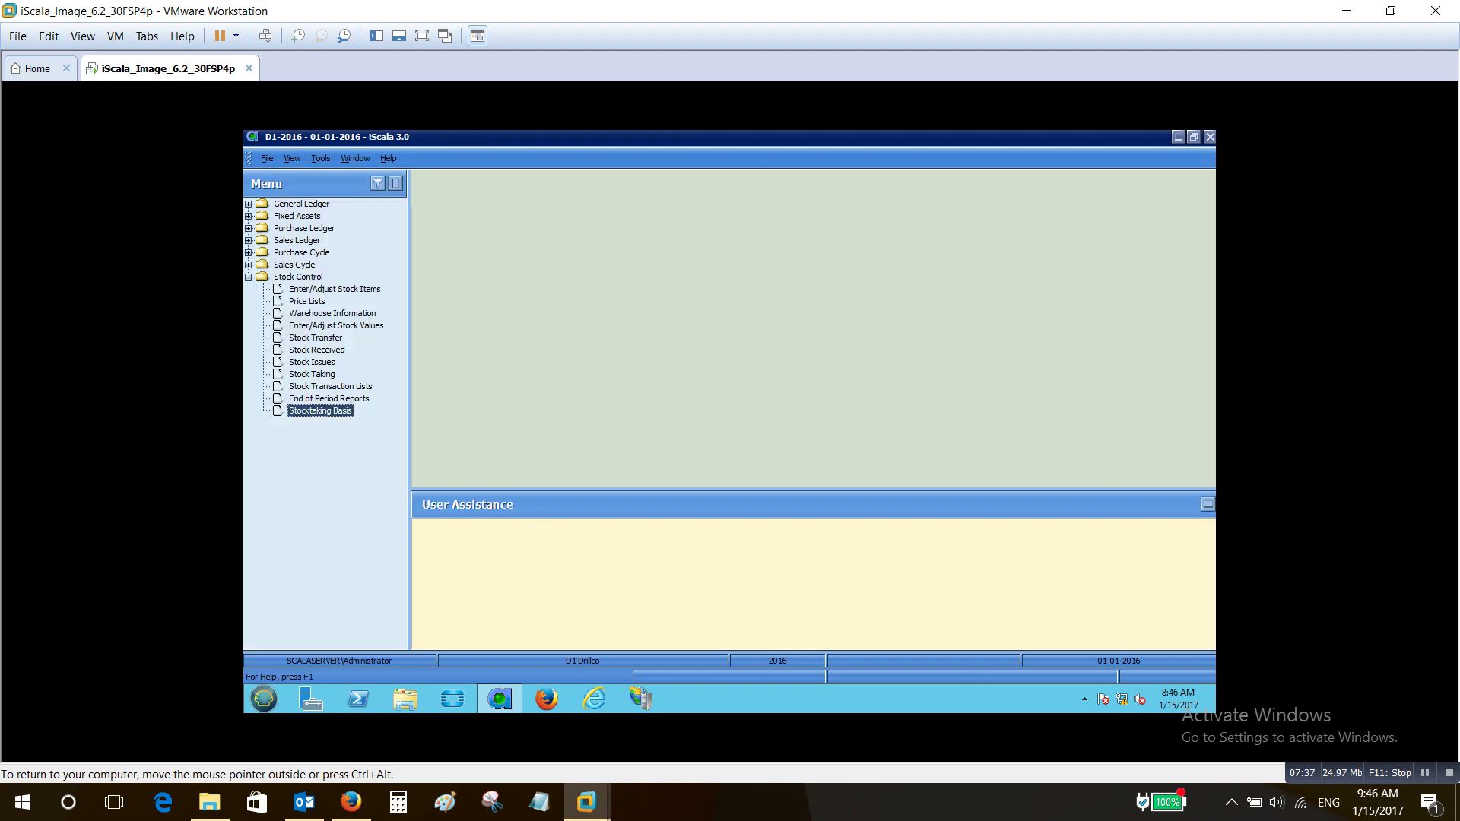
- Start a Stocktaking Basis printout with the default selection criteria and sort order for warehouse 01, MAIN WAREHOUSE
{"action": "key", "text": "Return"}
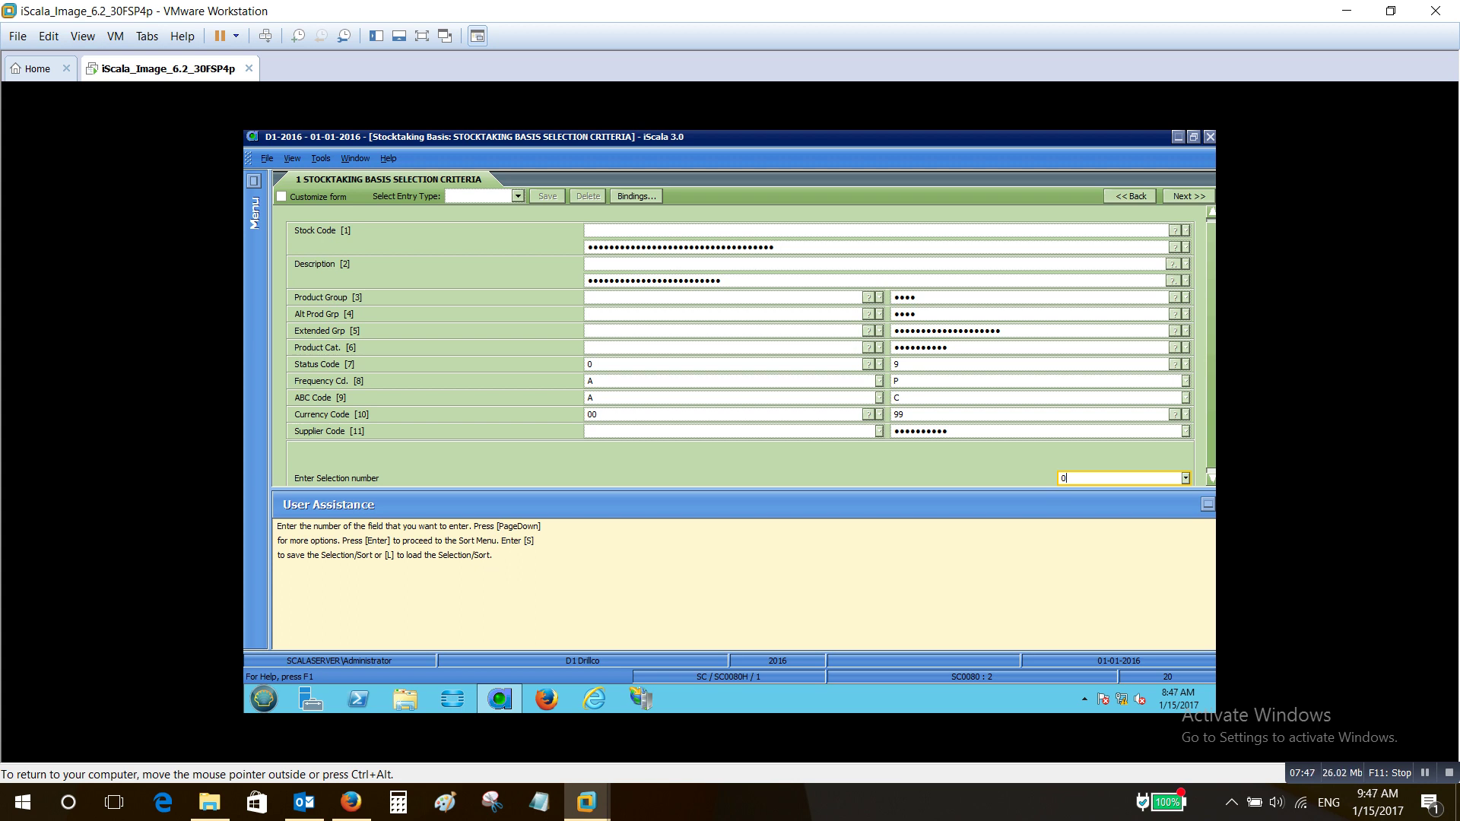
{"action": "key", "text": "Page_Down"}
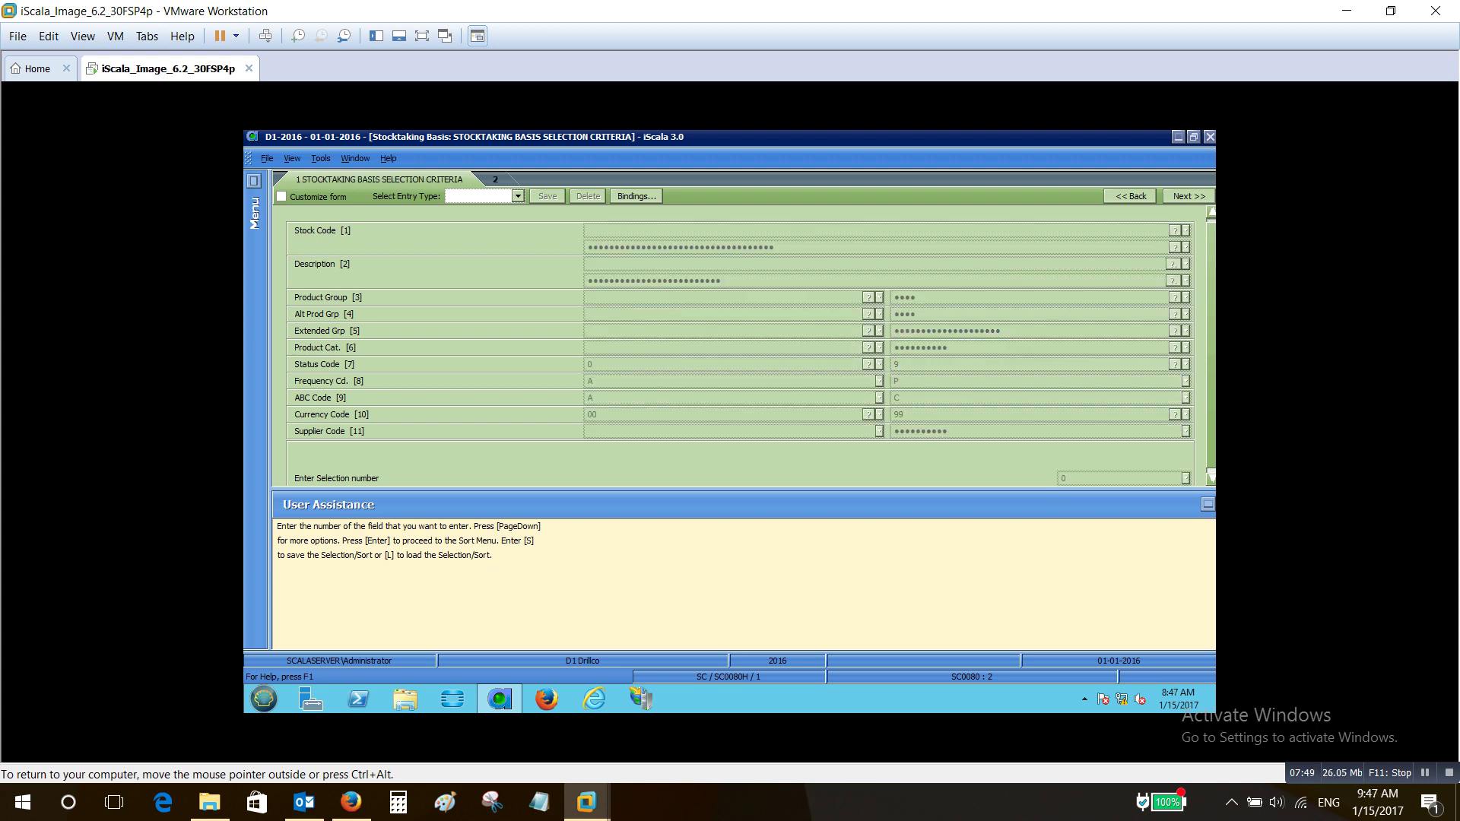
{"action": "key", "text": "Page_Down"}
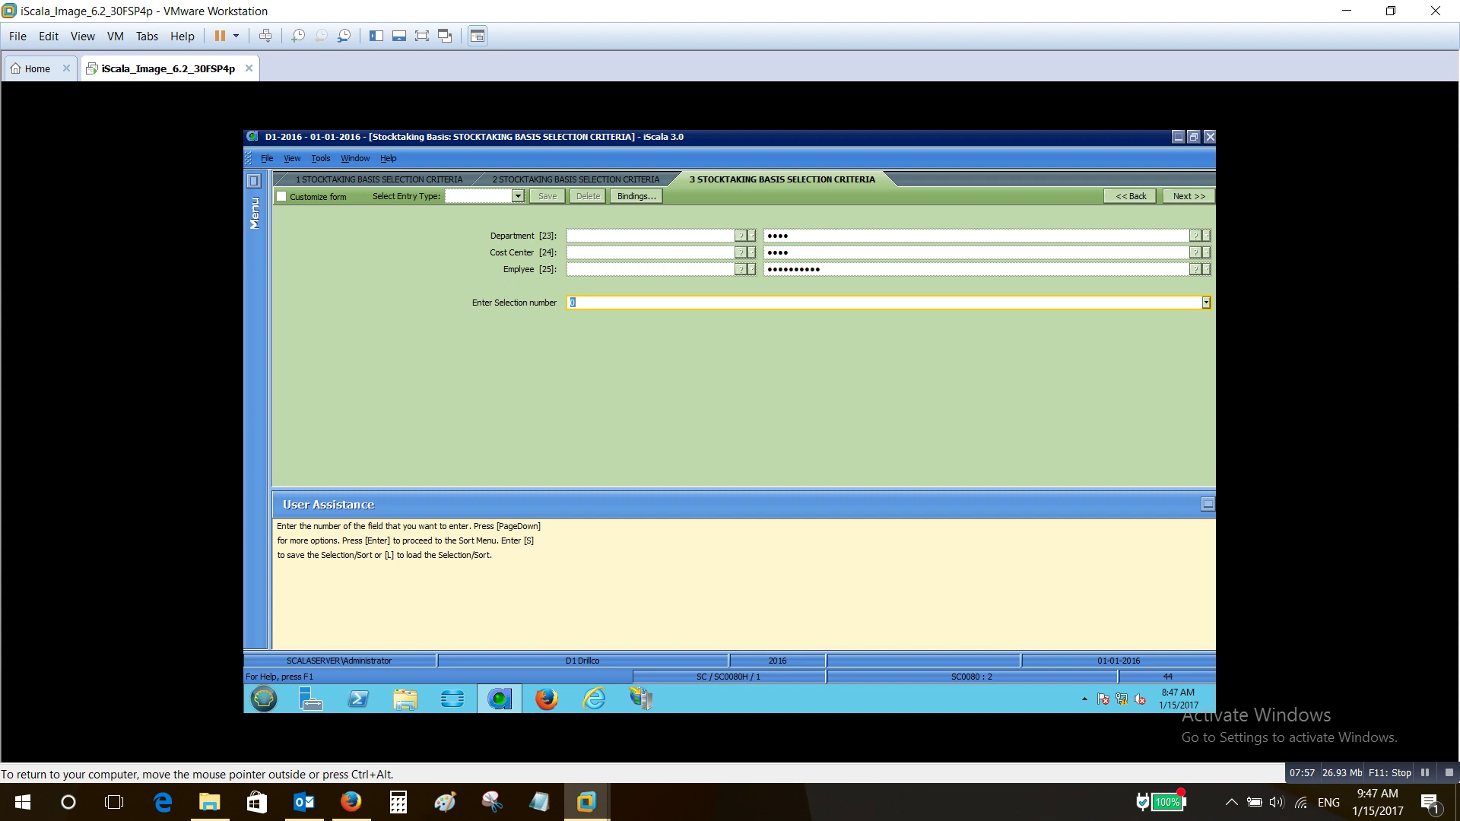
{"action": "key", "text": "Return"}
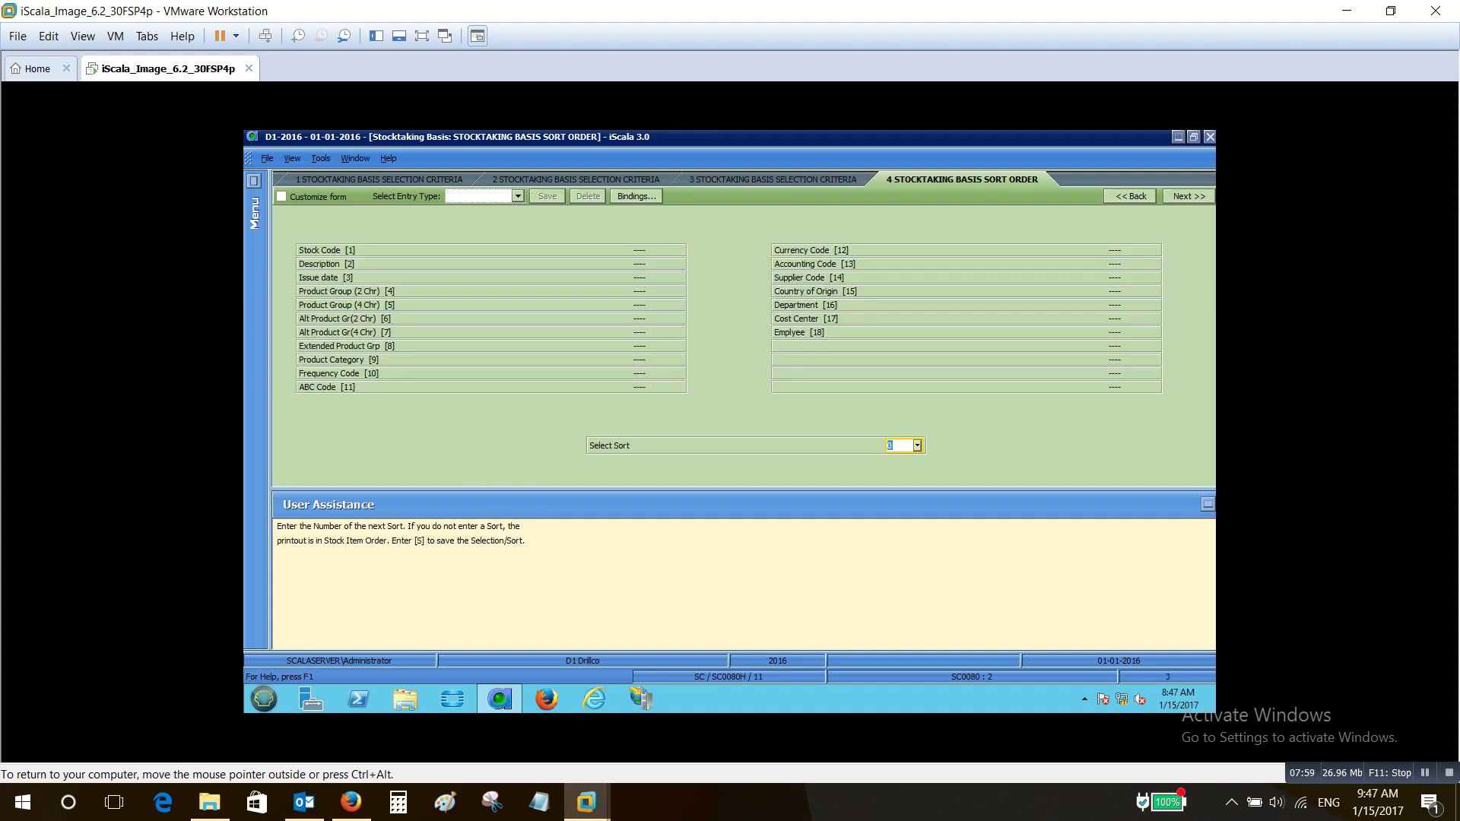
{"action": "key", "text": "Return"}
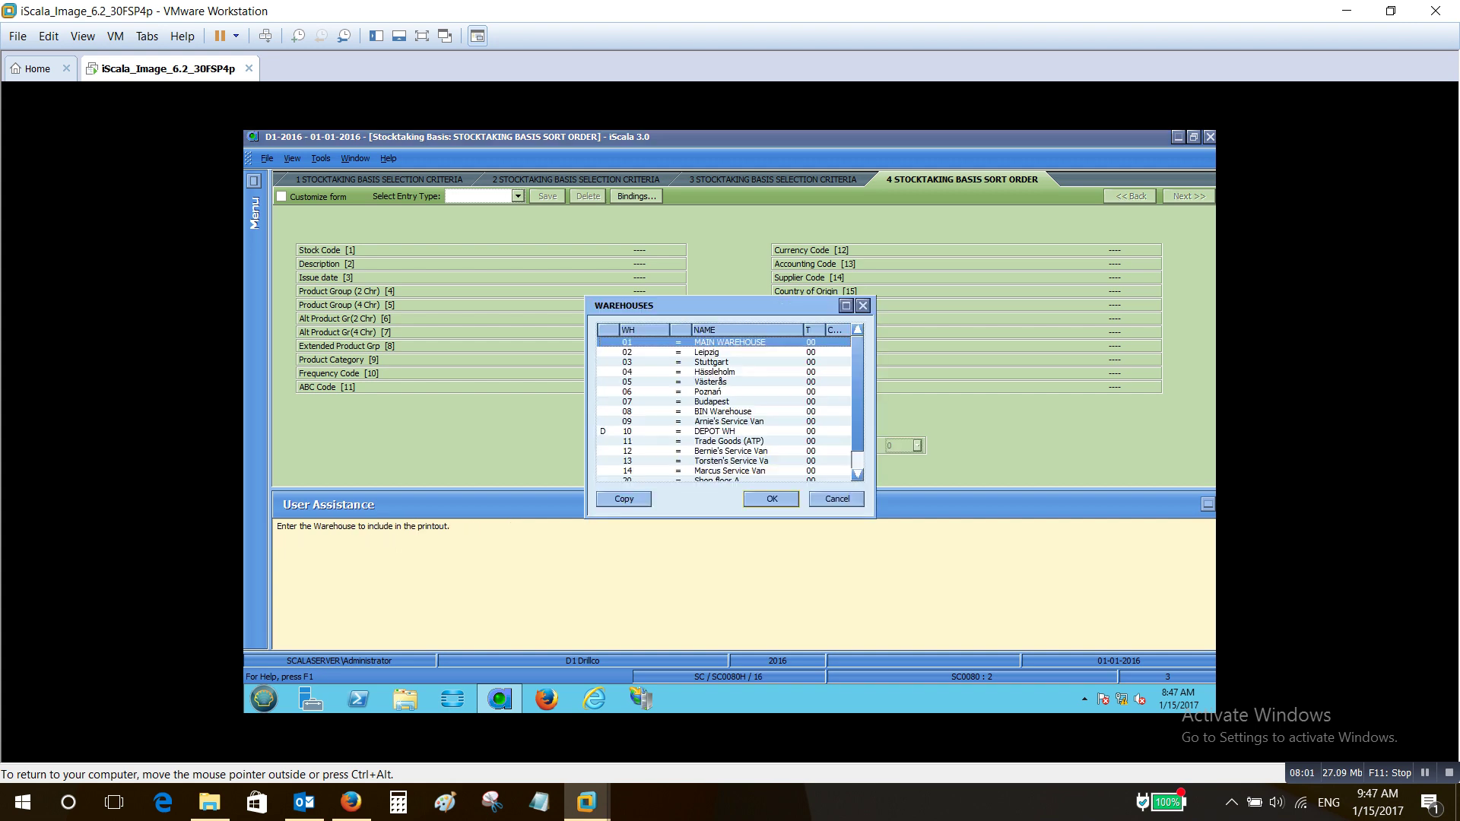
{"action": "key", "text": "Return"}
- Preview the list as Printer RPT - Portrait with no stock balance, no bin sorting, stock items 0 and list number 1
{"action": "key", "text": "Return"}
{"action": "key", "text": "Return"}
{"action": "key", "text": "Return"}
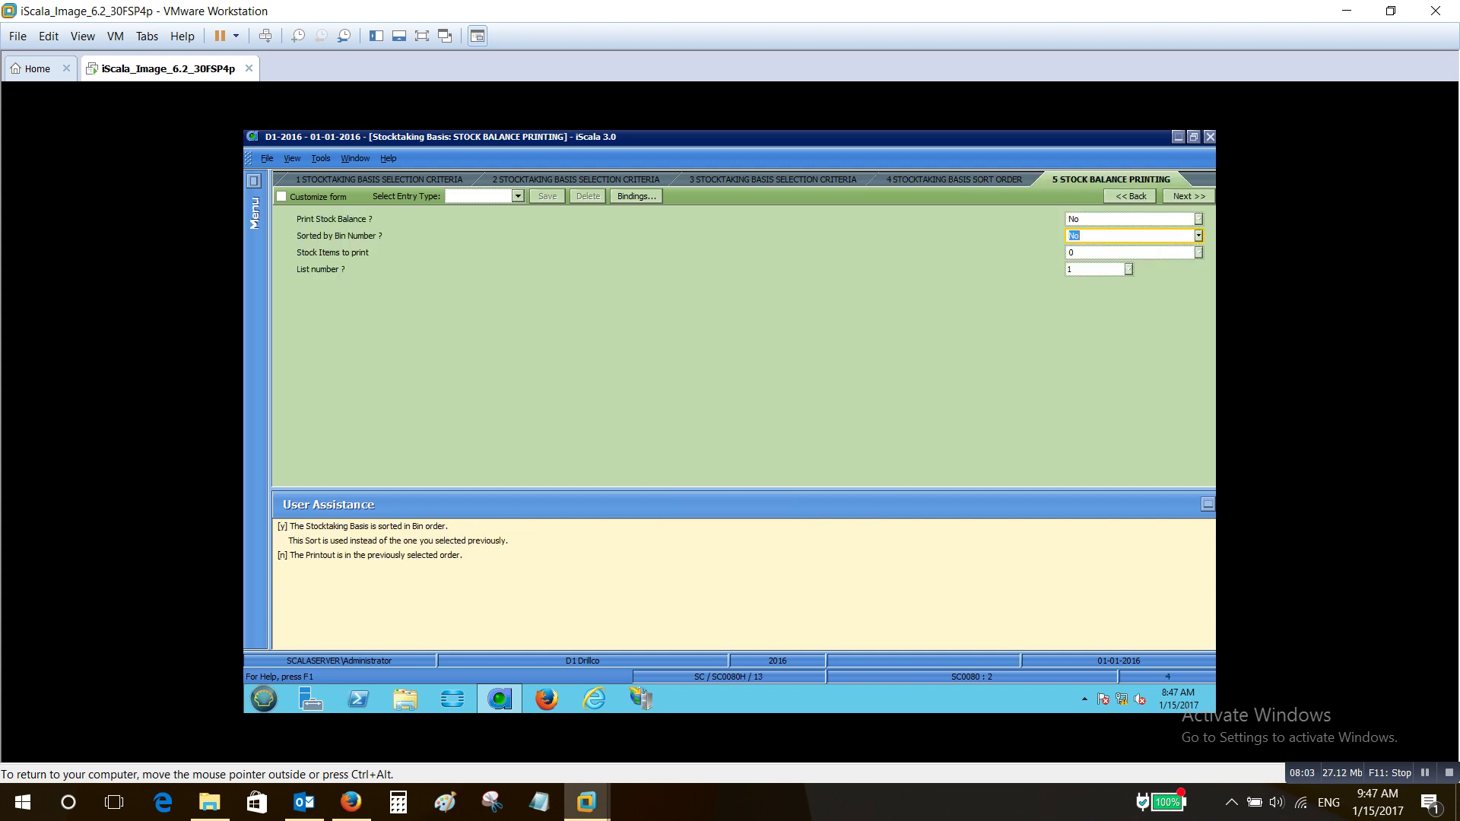
{"action": "key", "text": "Return"}
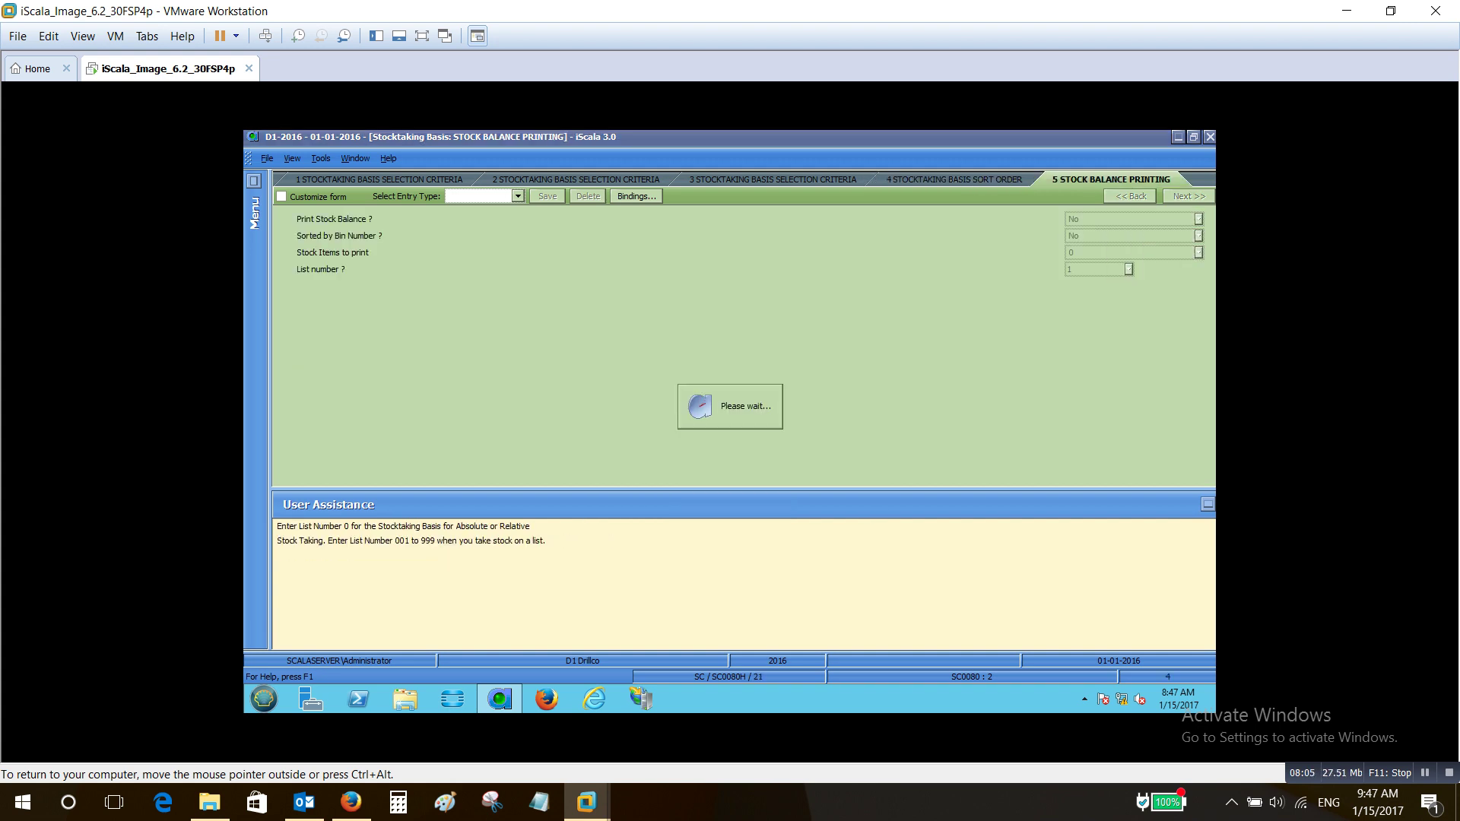
{"action": "key", "text": "Return"}
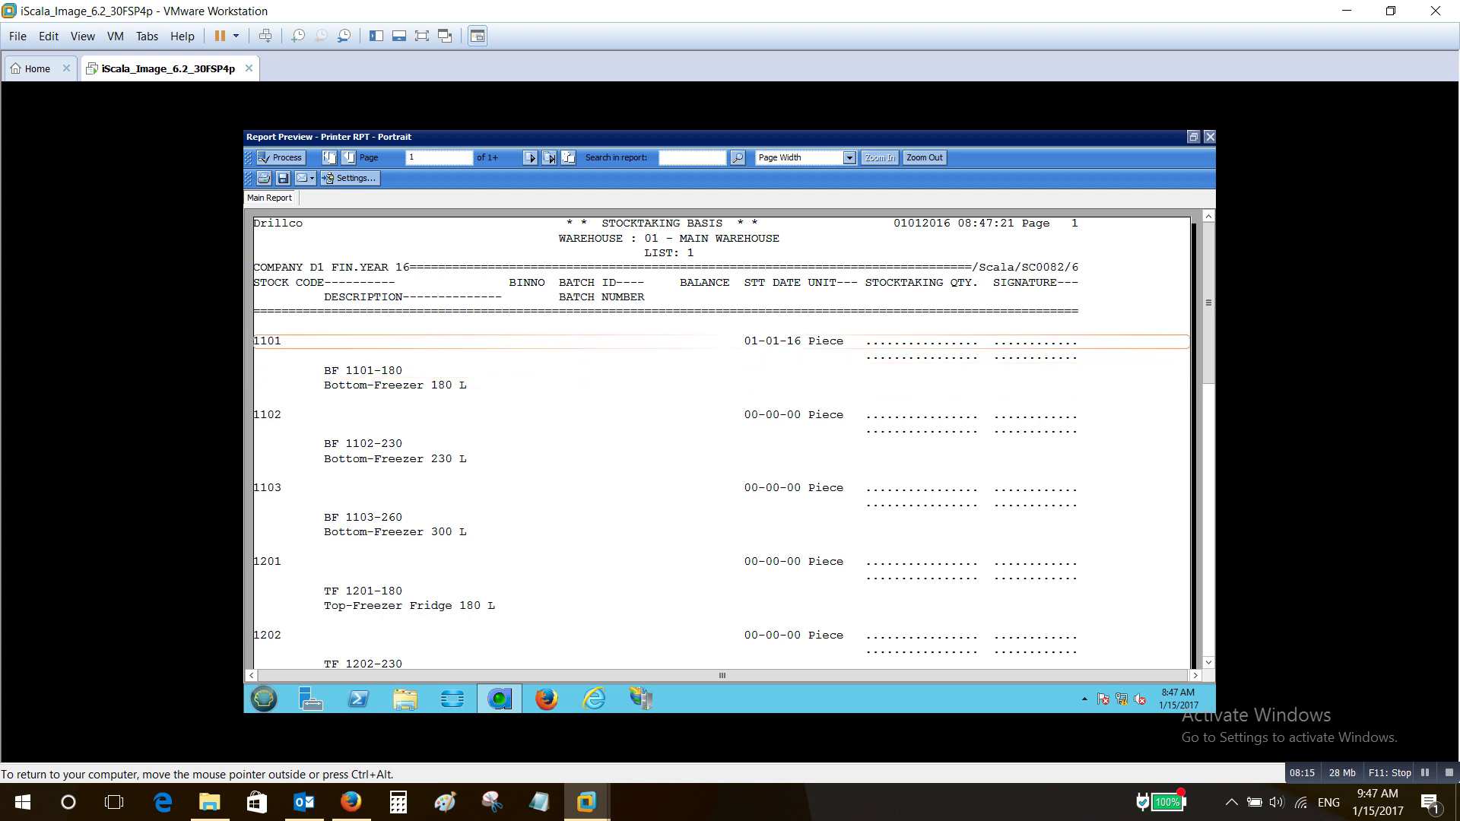
- Examine item 1101 and the remaining items on the first page of the Stocktaking Basis preview, then close the report
{"action": "left_click", "coordinate": [585, 341]}
{"action": "left_click", "coordinate": [586, 386]}
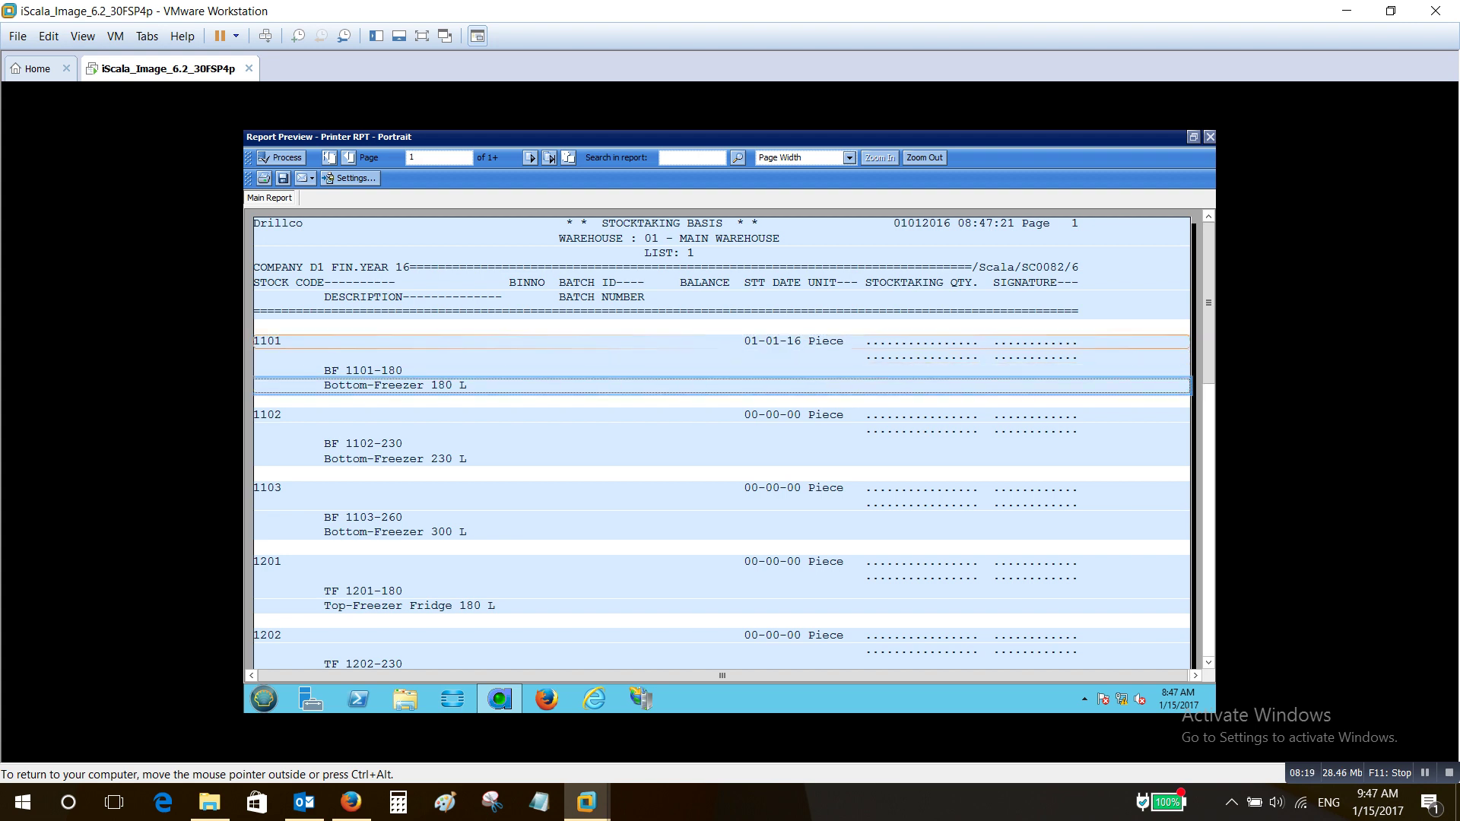
{"action": "left_click", "coordinate": [723, 342]}
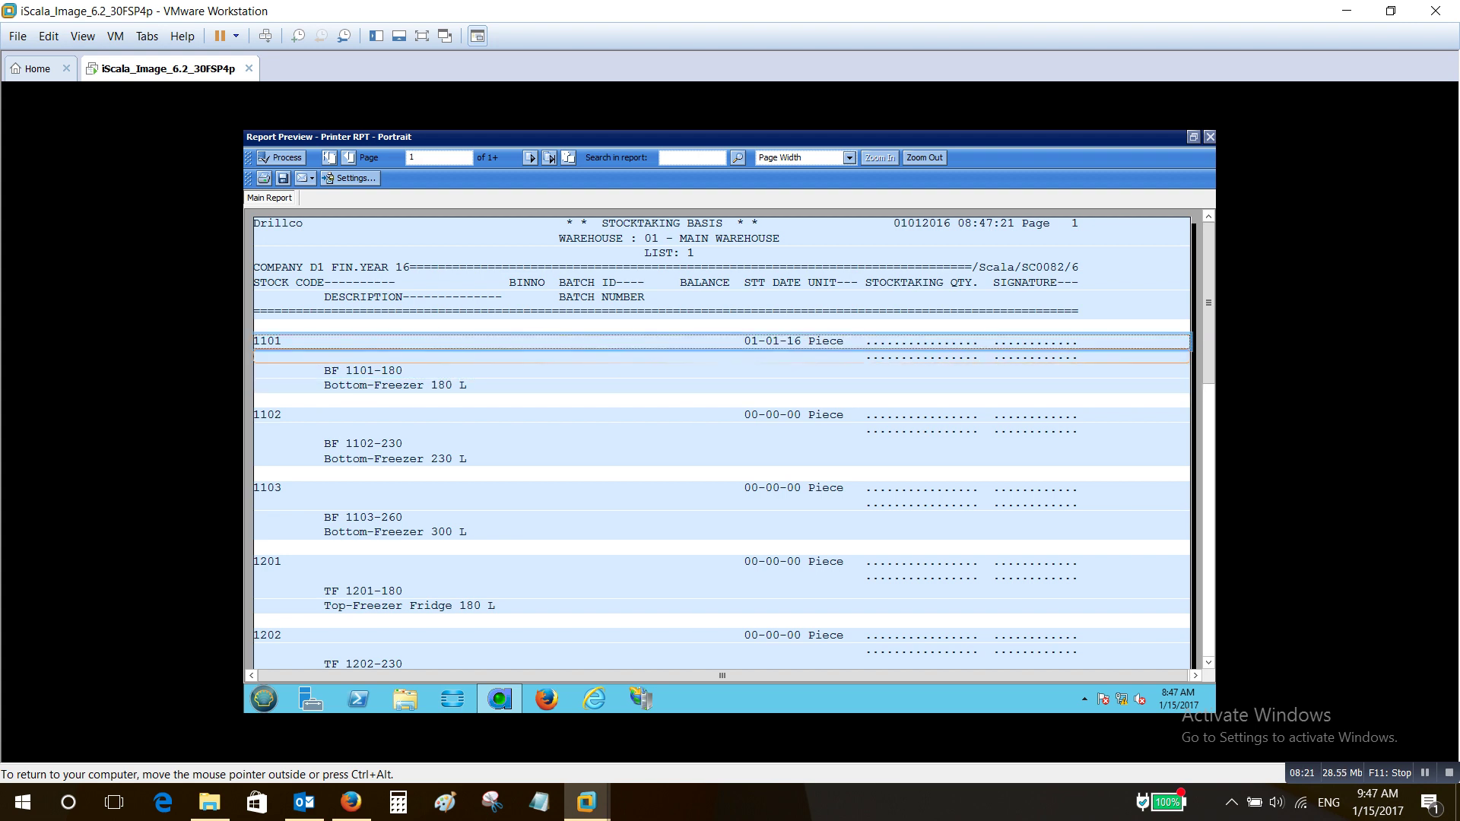
{"action": "scroll", "coordinate": [532, 380], "scroll_direction": "down", "scroll_amount": 7}
{"action": "scroll", "coordinate": [532, 380], "scroll_direction": "up", "scroll_amount": 7}
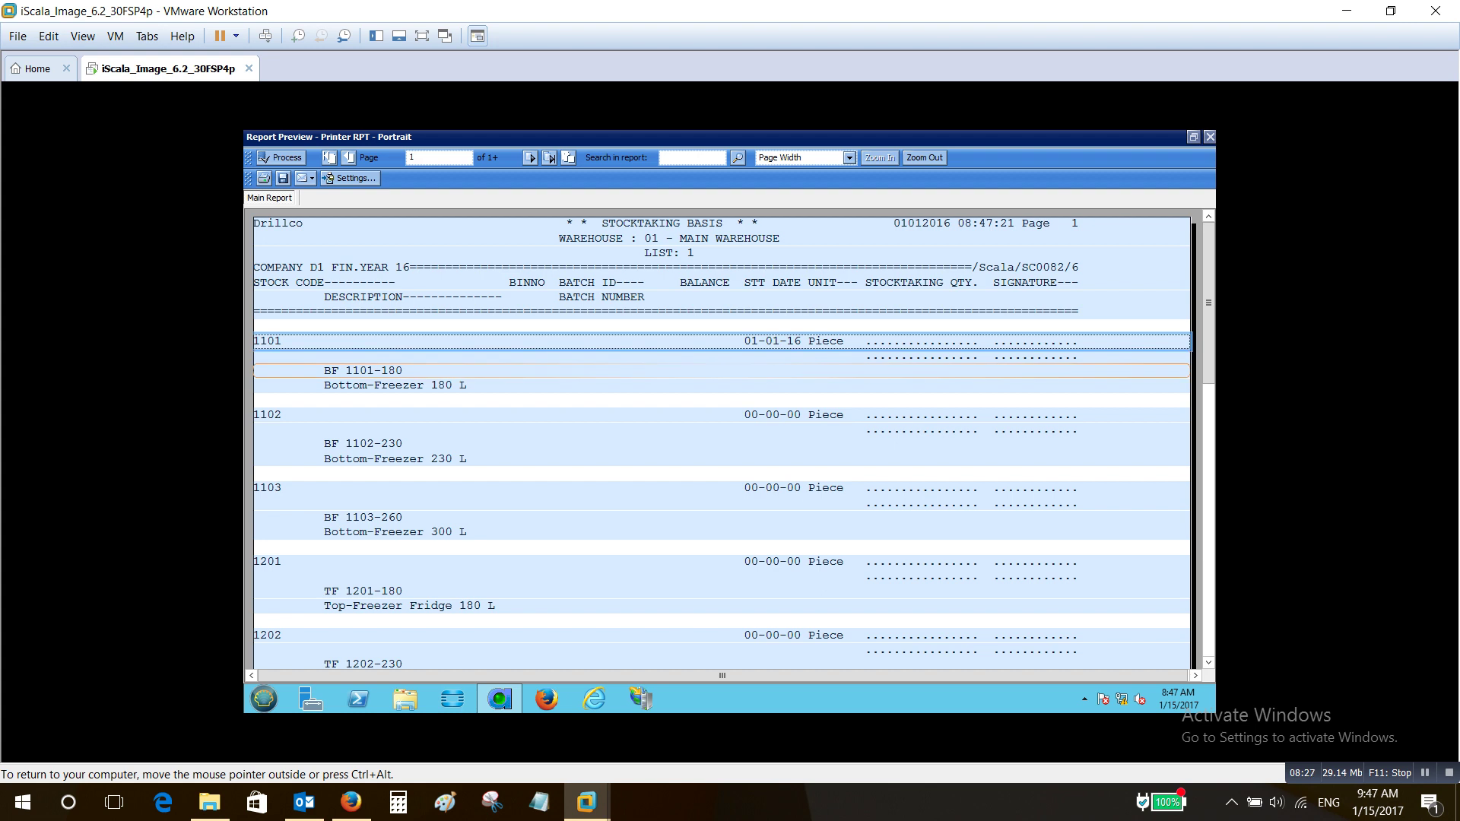
{"action": "scroll", "coordinate": [722, 433], "scroll_direction": "down", "scroll_amount": 10}
{"action": "scroll", "coordinate": [723, 433], "scroll_direction": "up", "scroll_amount": 5}
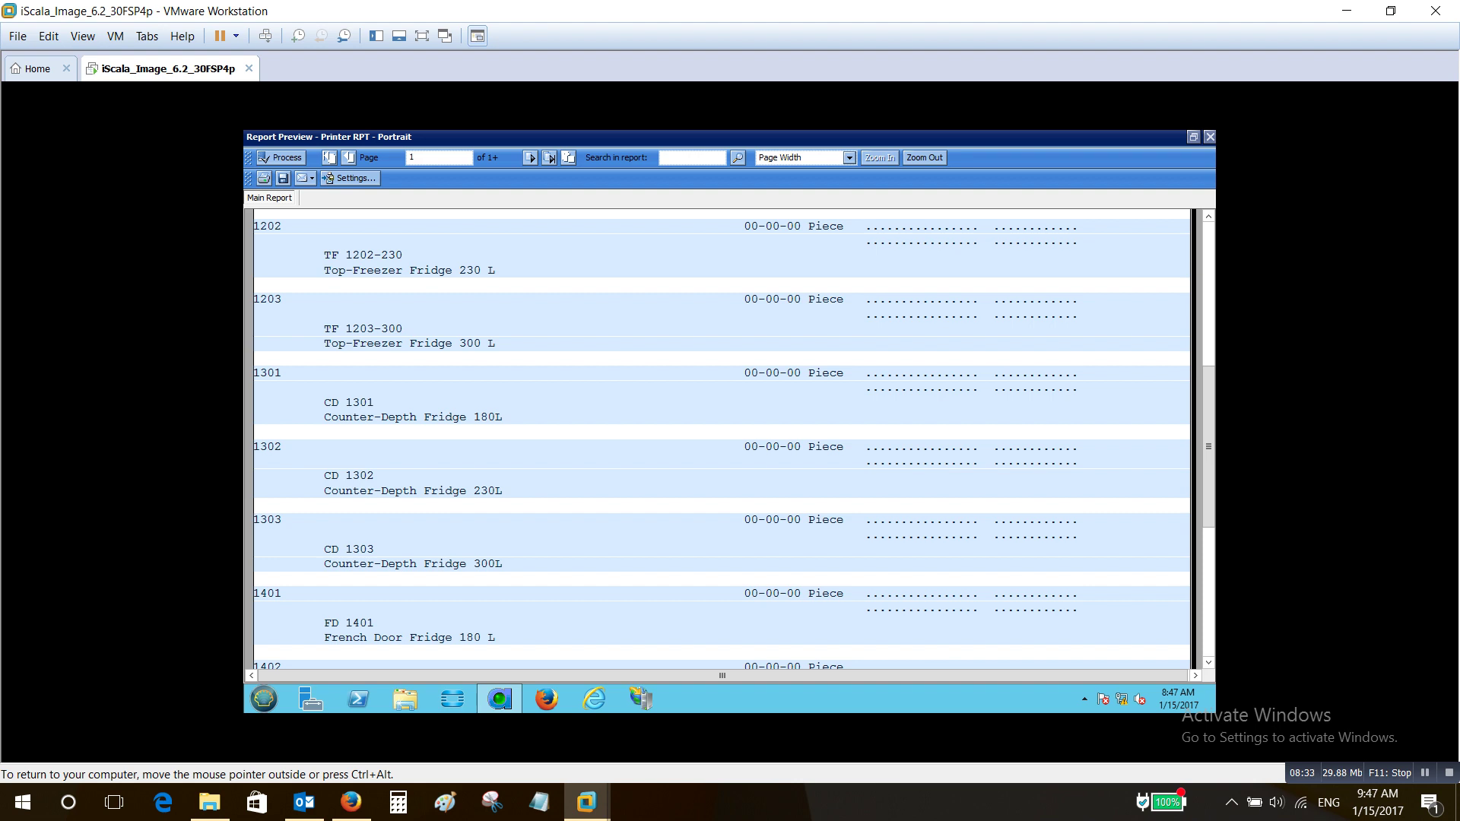
{"action": "scroll", "coordinate": [722, 433], "scroll_direction": "down", "scroll_amount": 5}
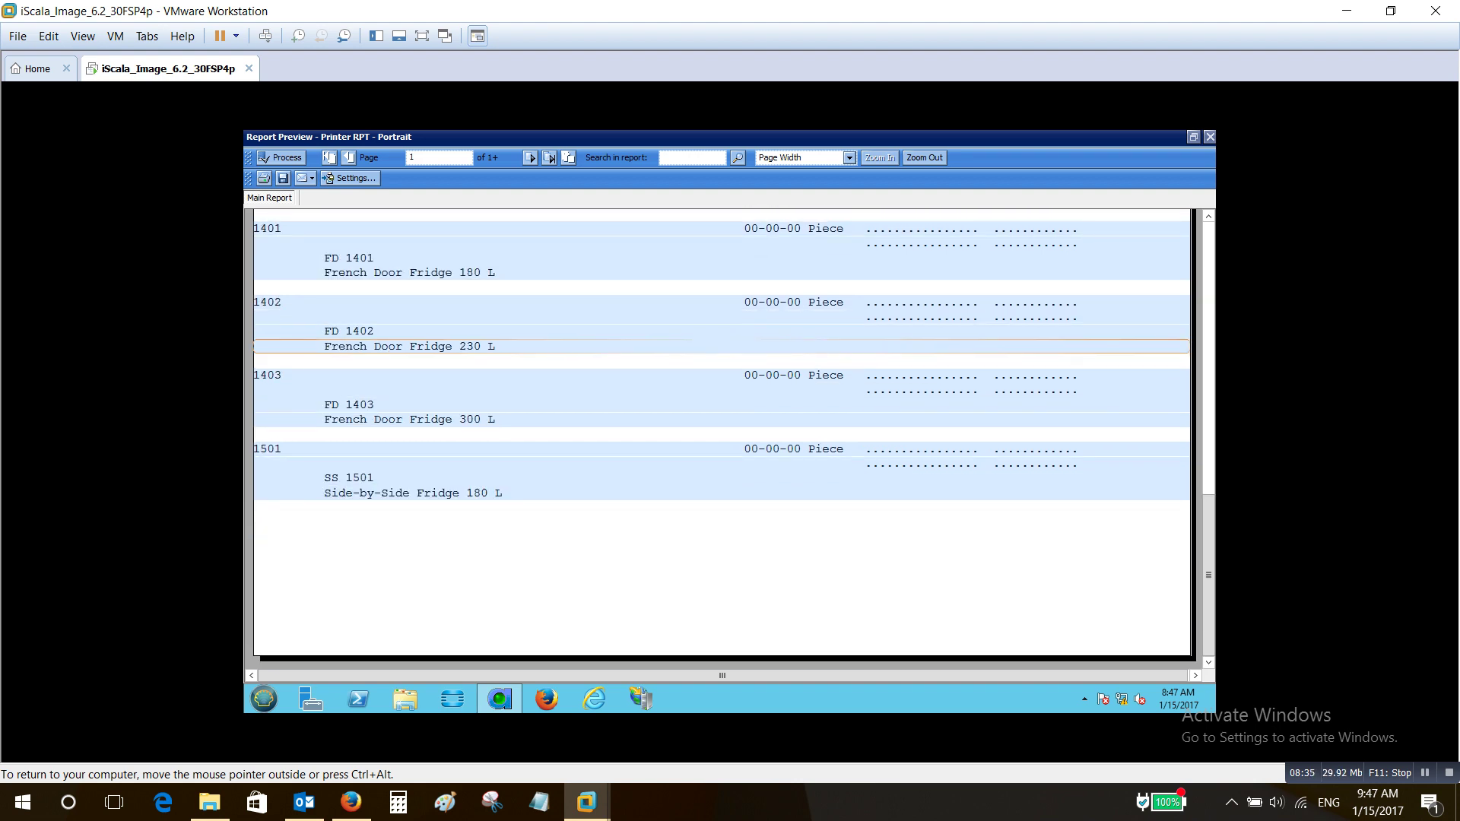
{"action": "key", "text": "Escape"}
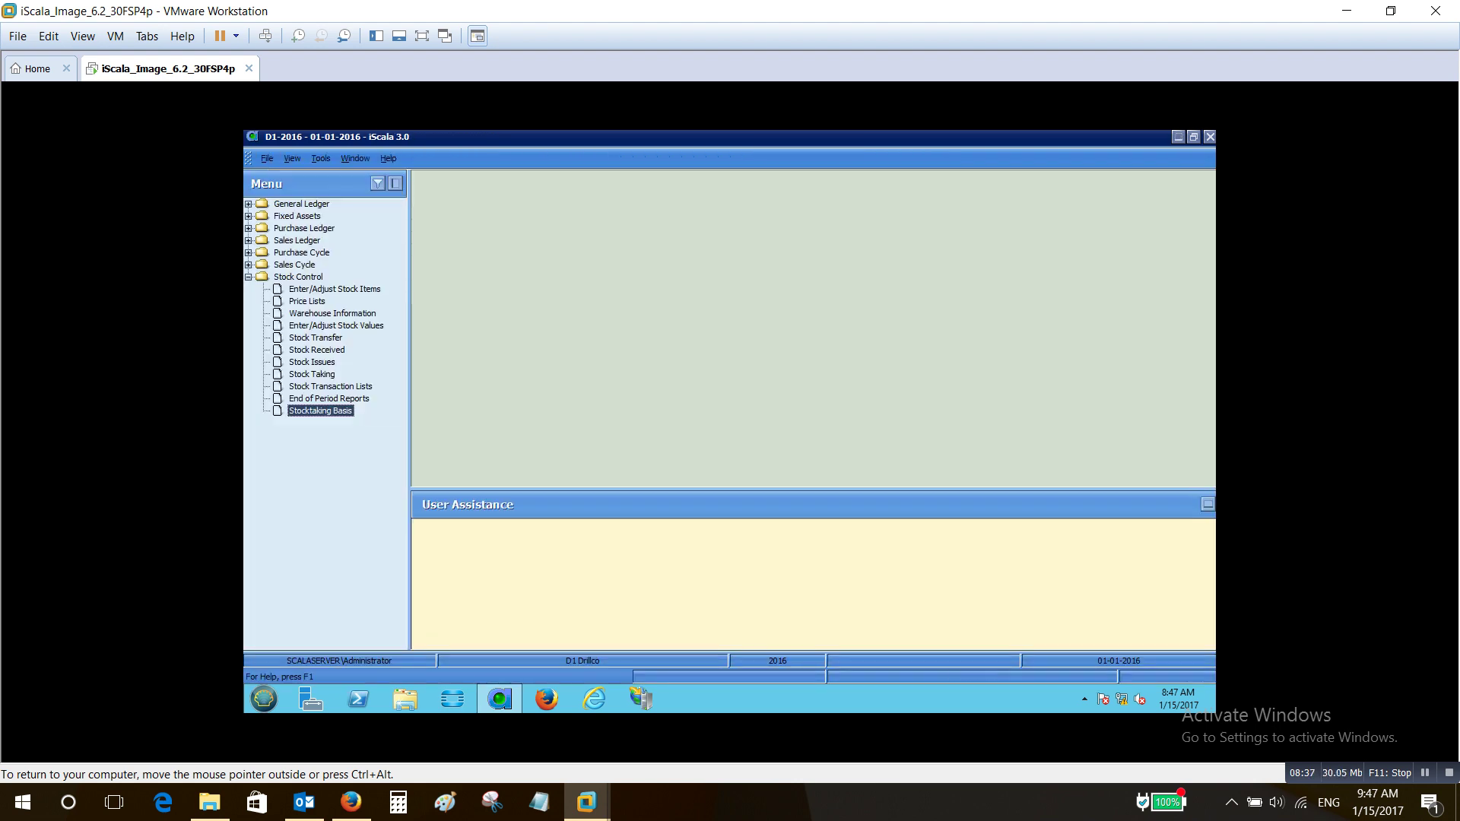